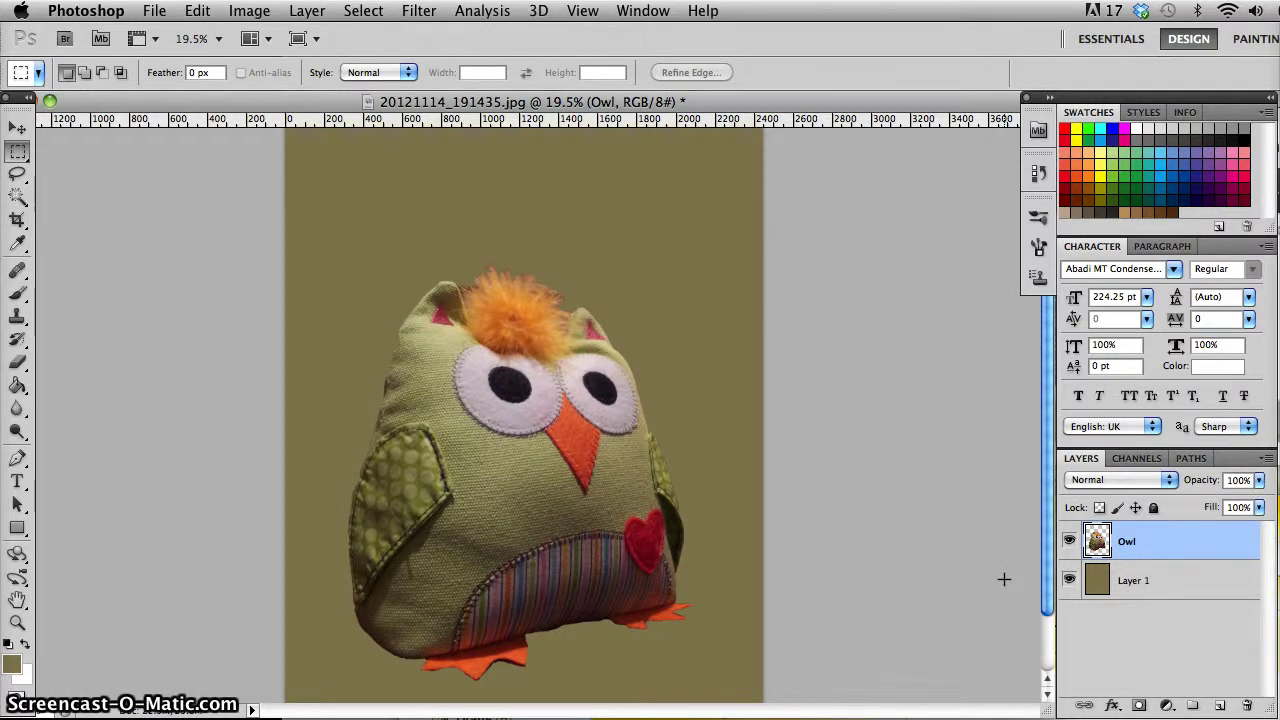
- Inspect the layers by toggling the owl and olive background layers off and on
click(971, 509)
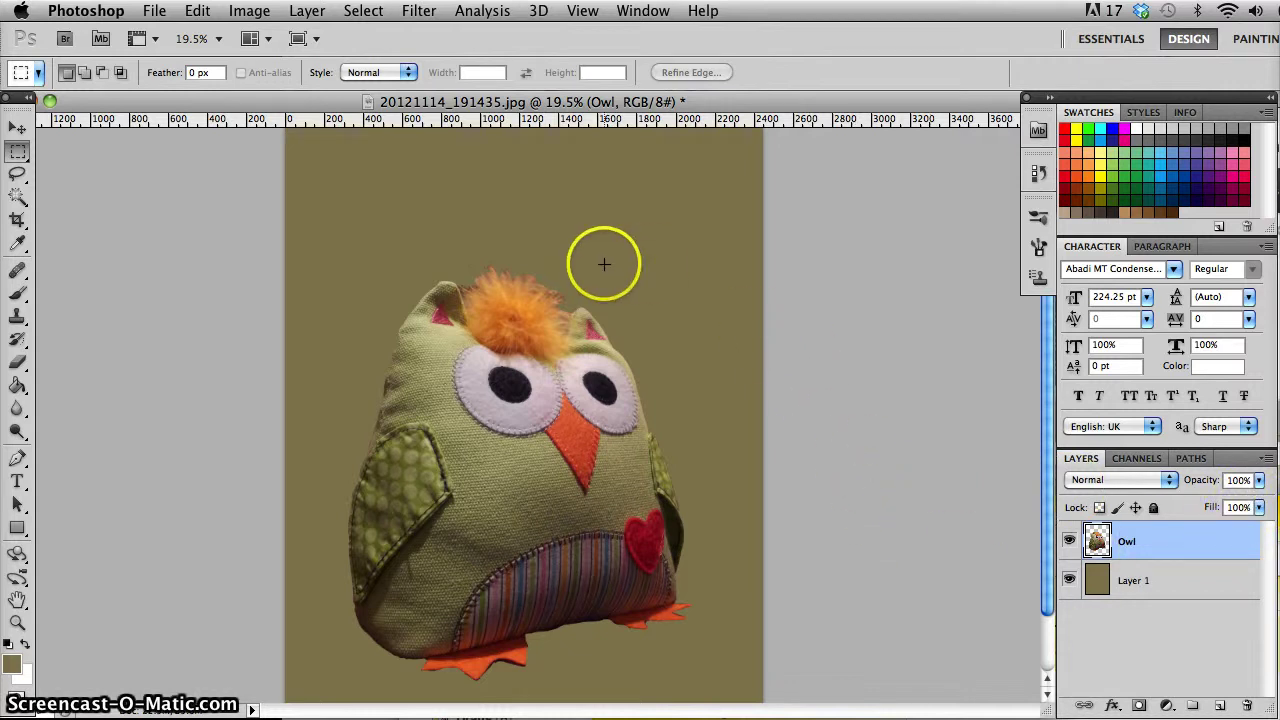
drag(1152, 581, 1072, 535)
click(1069, 540)
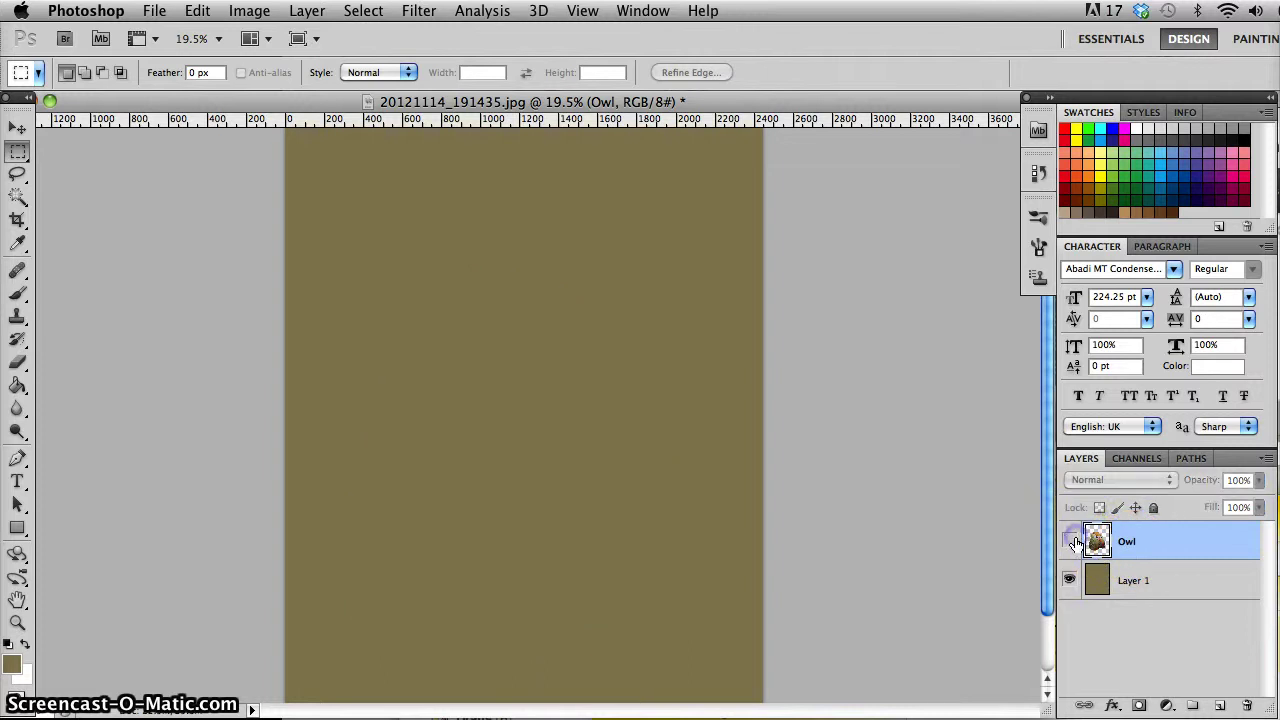
click(1069, 540)
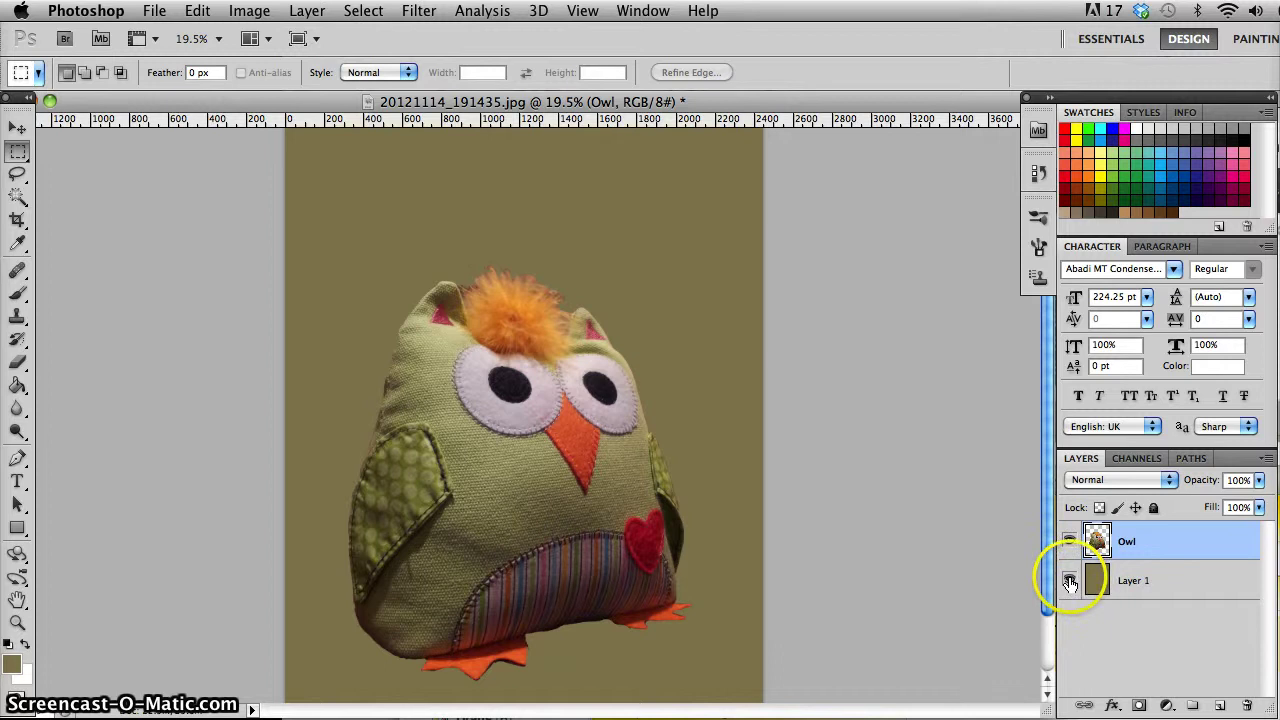
click(1069, 581)
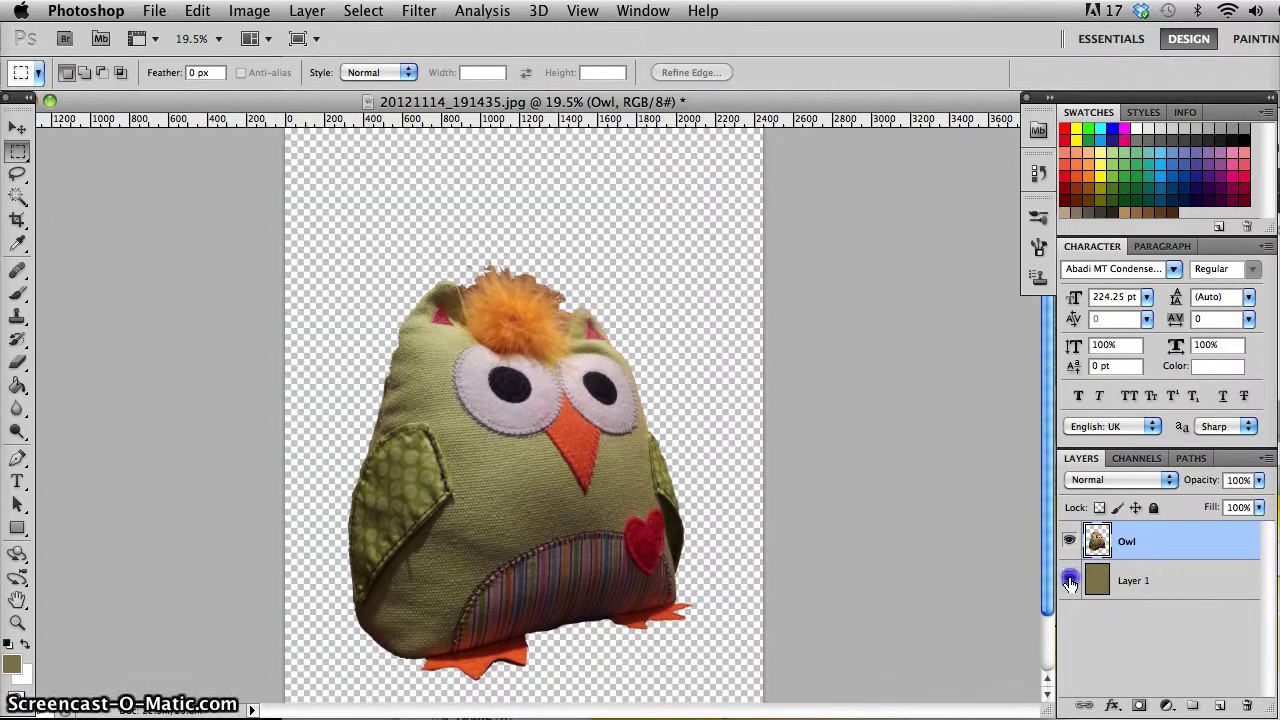
click(1069, 581)
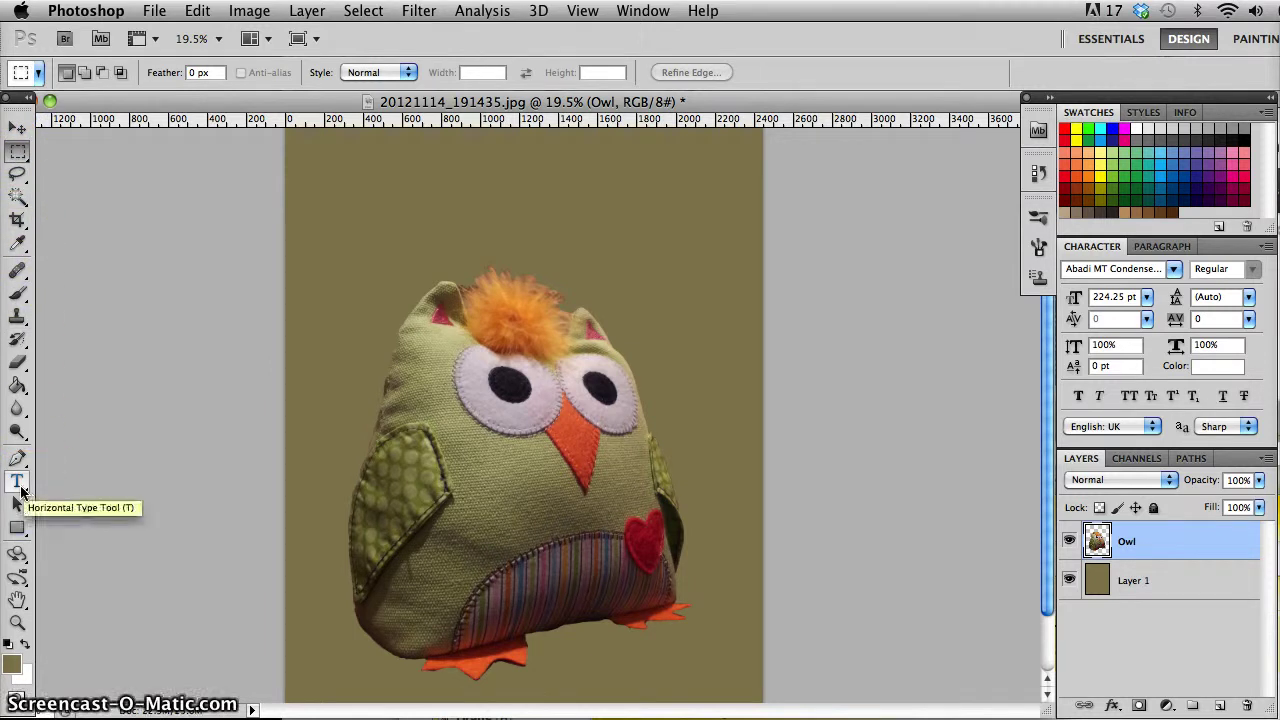
- Switch to the Horizontal Type Tool from the type tools flyout
drag(20, 488, 130, 490)
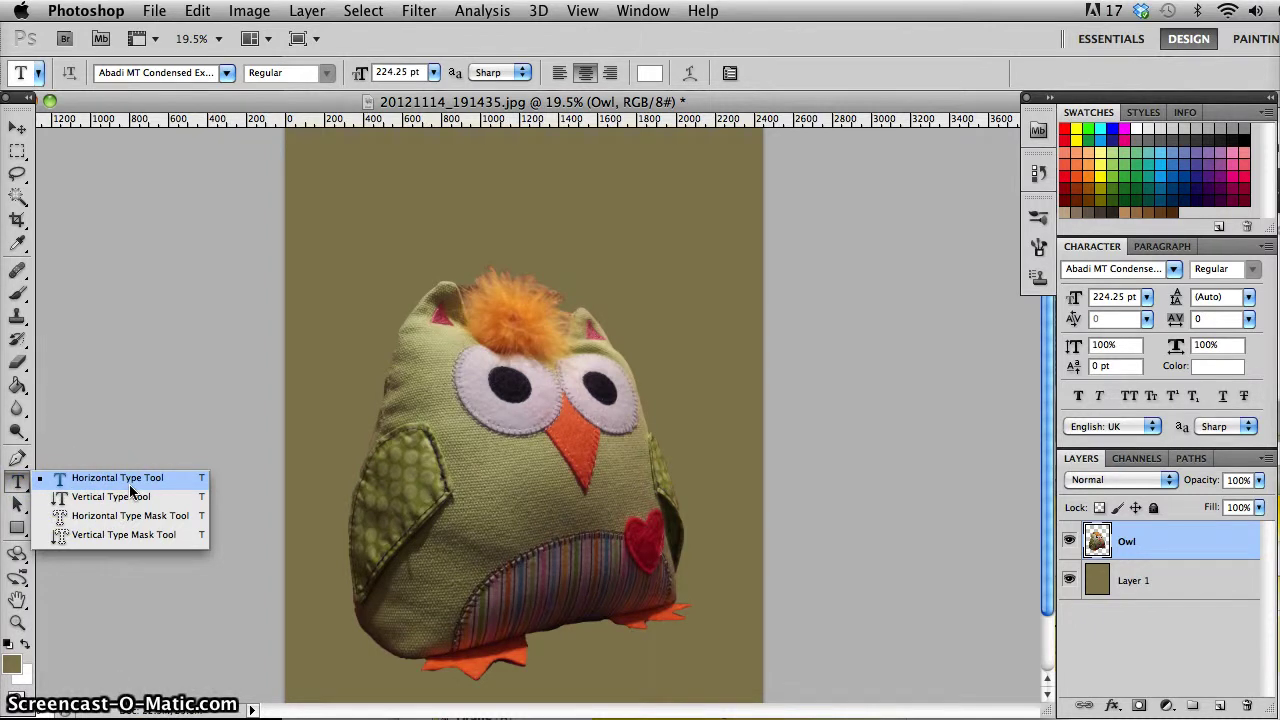
mouse_move(130, 488)
mouse_down()
mouse_move(150, 512)
mouse_move(138, 540)
mouse_move(142, 487)
mouse_move(105, 483)
mouse_up()
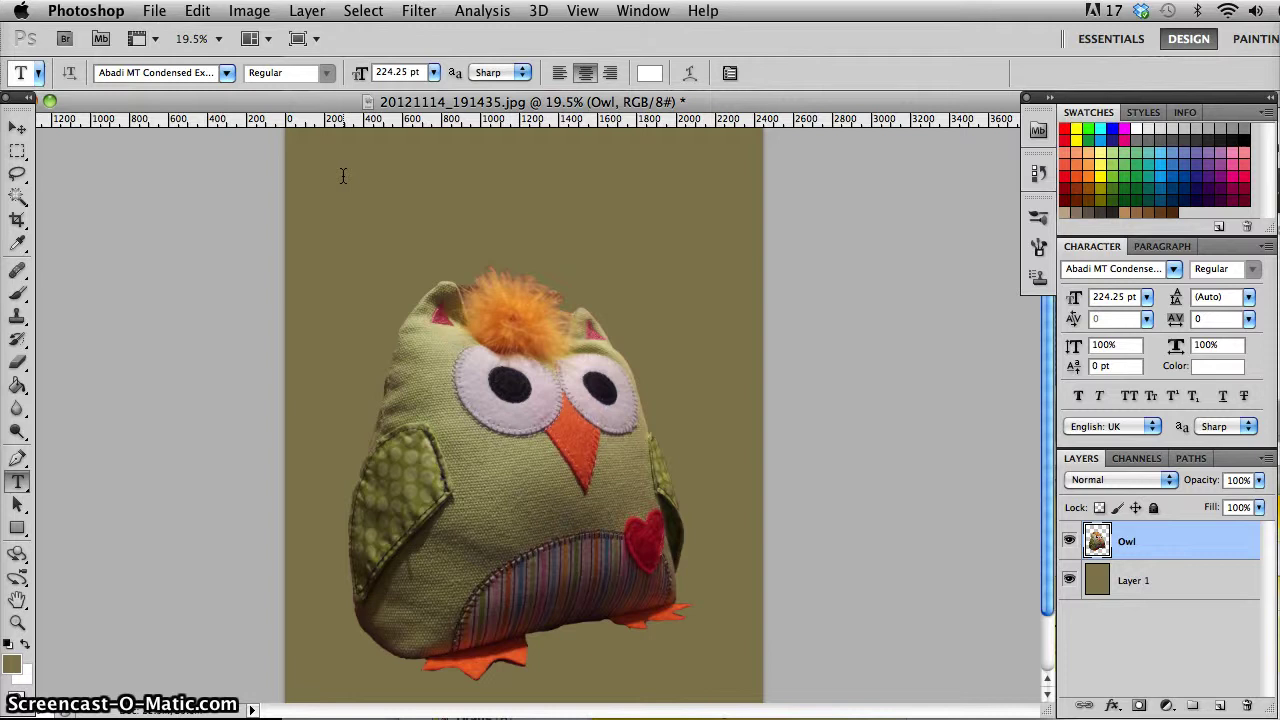
drag(347, 177, 409, 199)
- Create Layer 2, an empty Abadi MT Condensed 224.25 pt text layer, above the owl
click(407, 198)
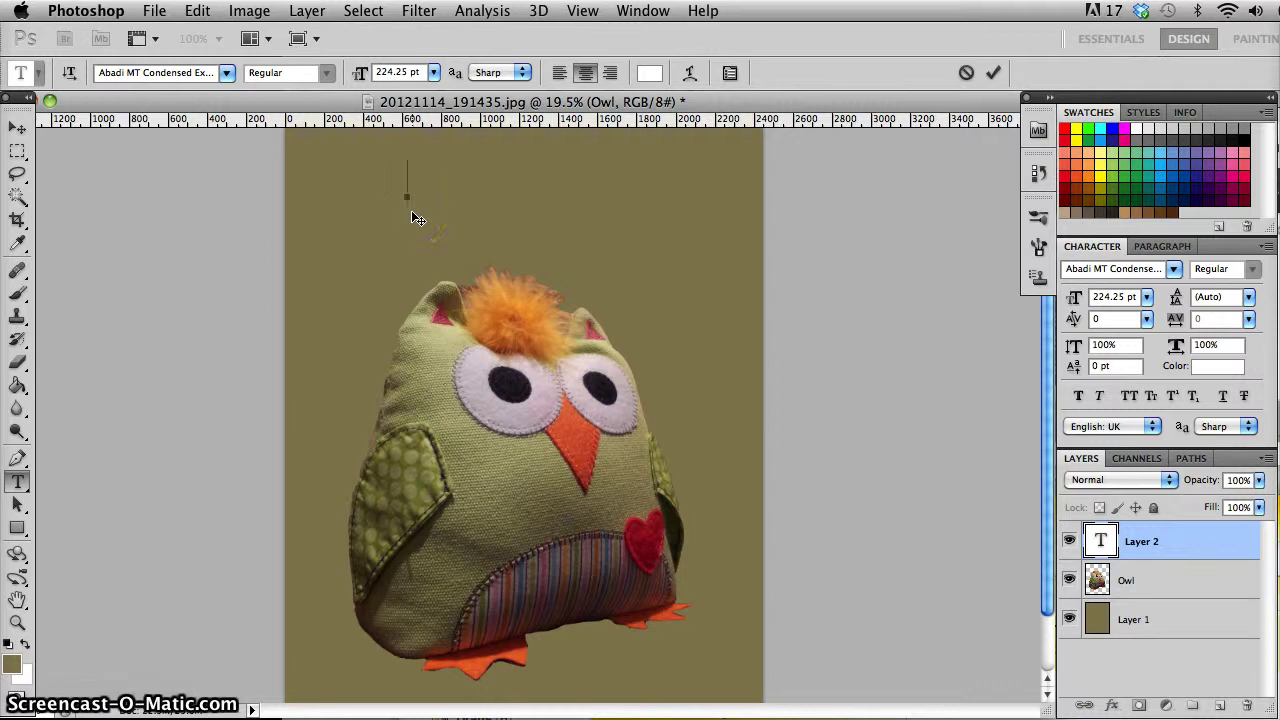
click(1144, 543)
click(1122, 540)
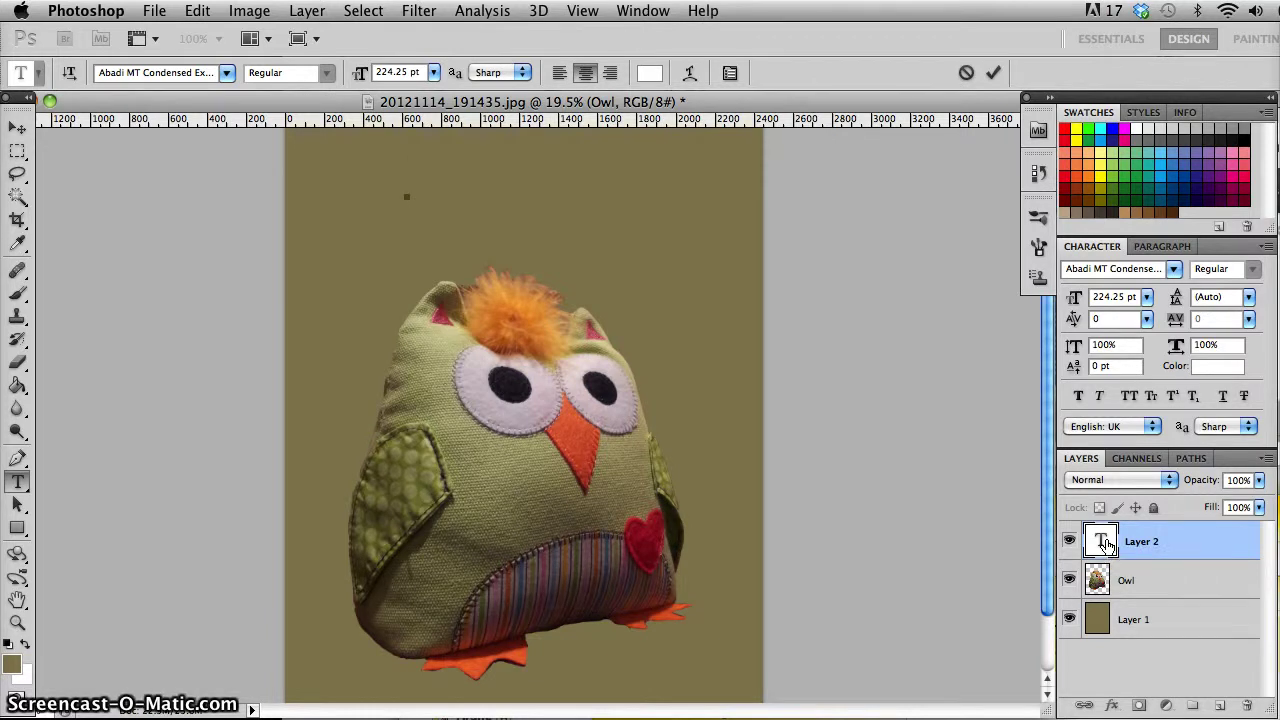
click(1128, 588)
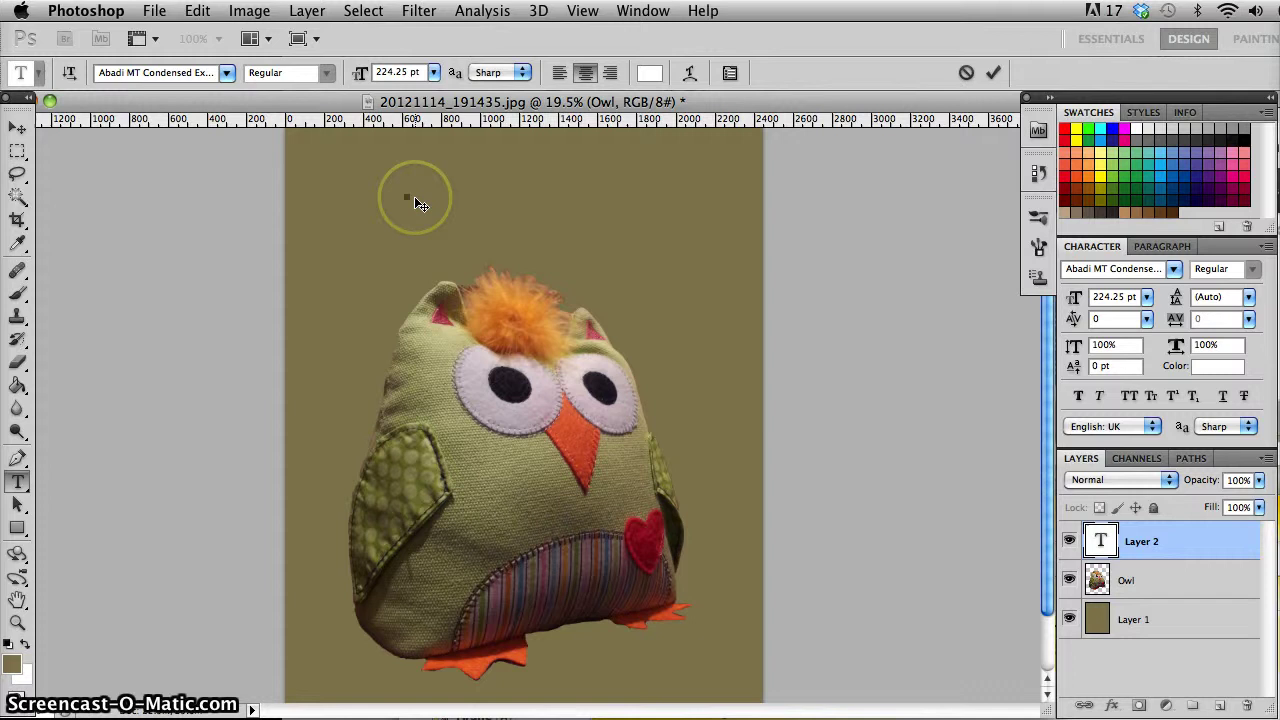
- Type 'Wise Owl', move it above the owl, and right-align it after trying left and center
text(se Owl)
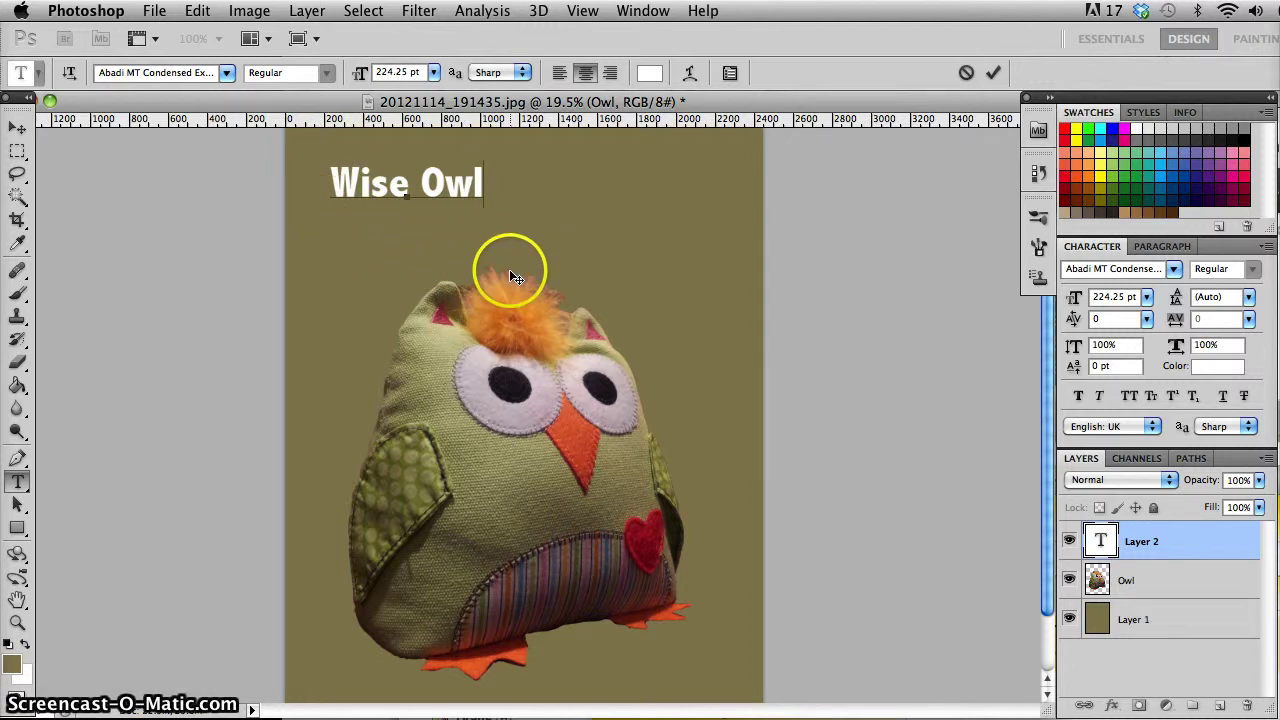
drag(337, 275, 674, 306)
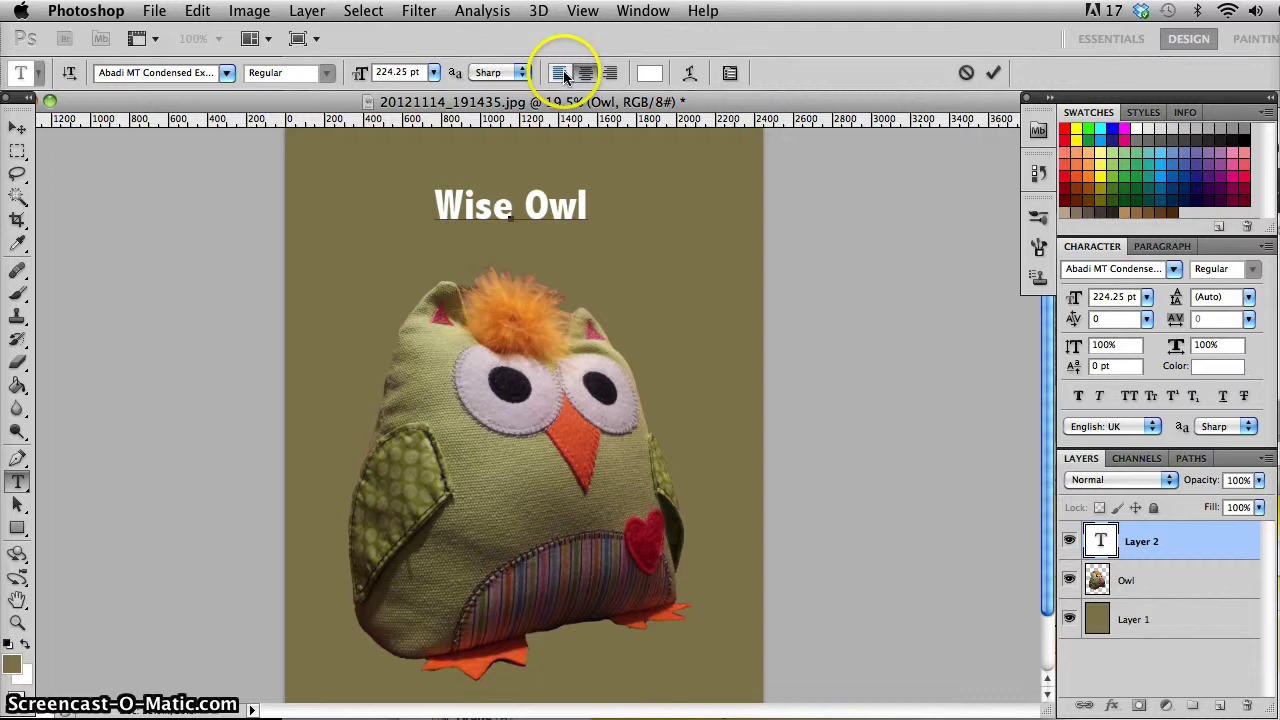
click(563, 76)
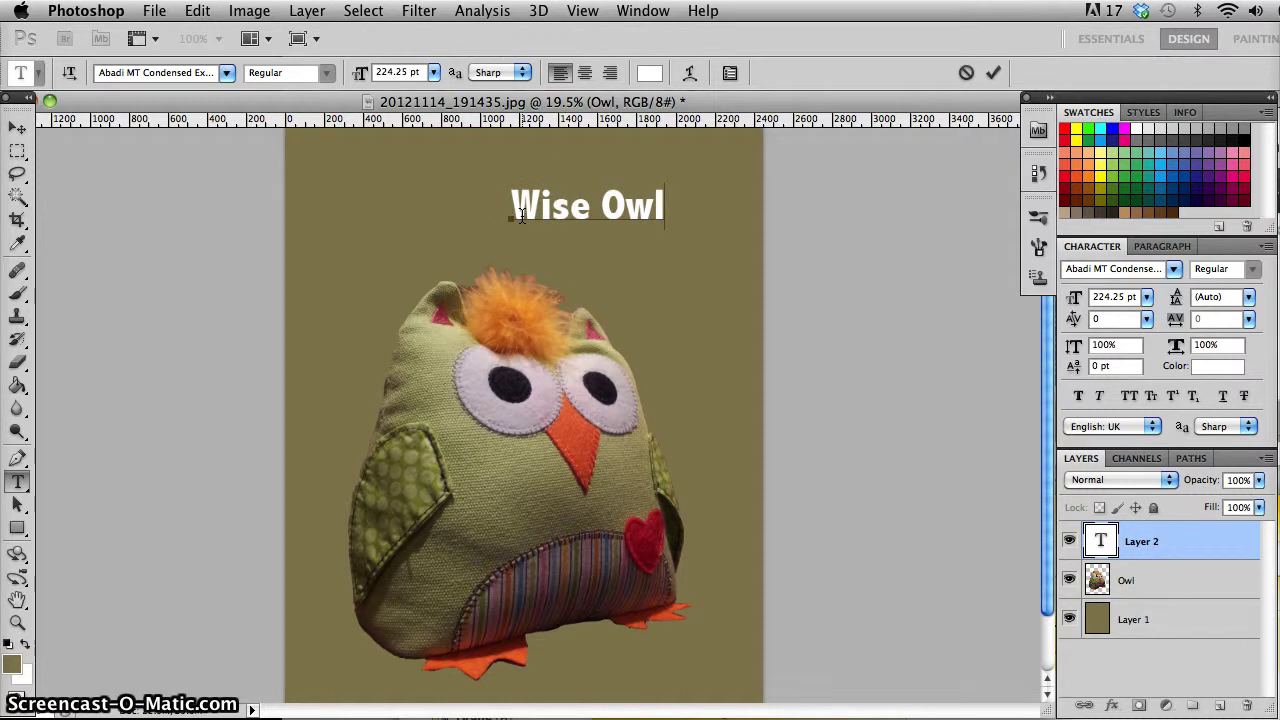
click(585, 74)
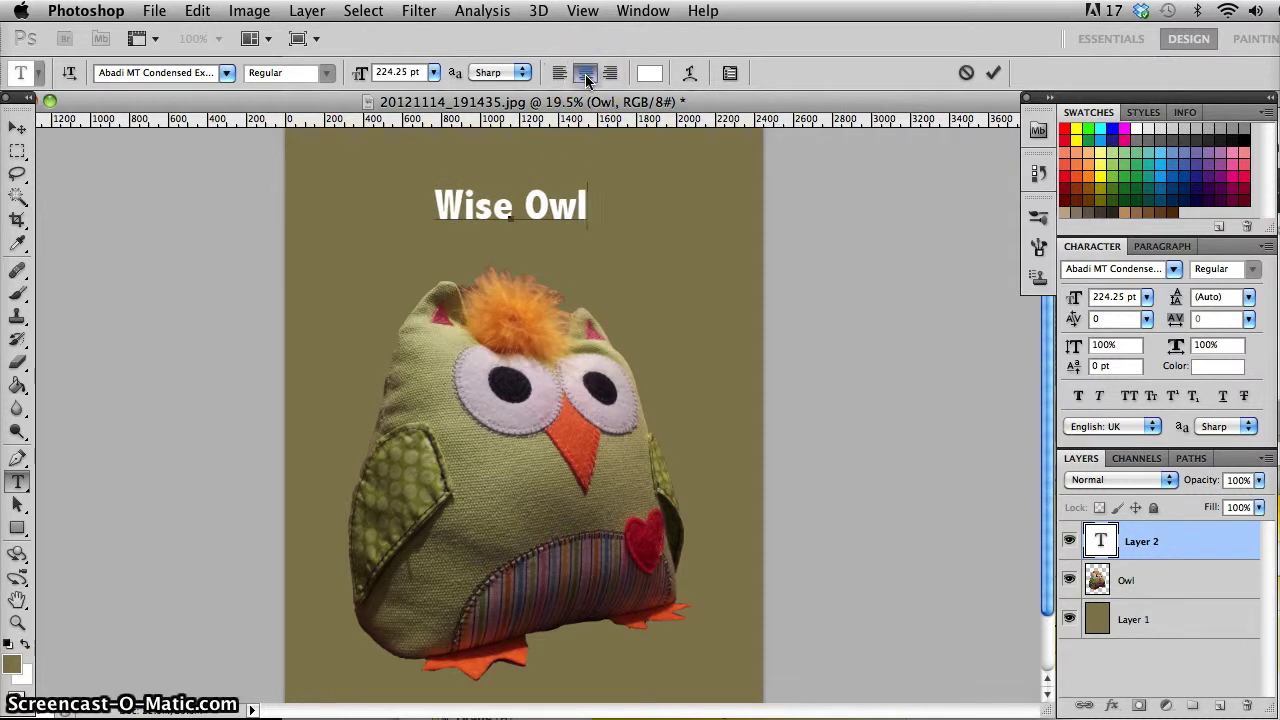
click(609, 78)
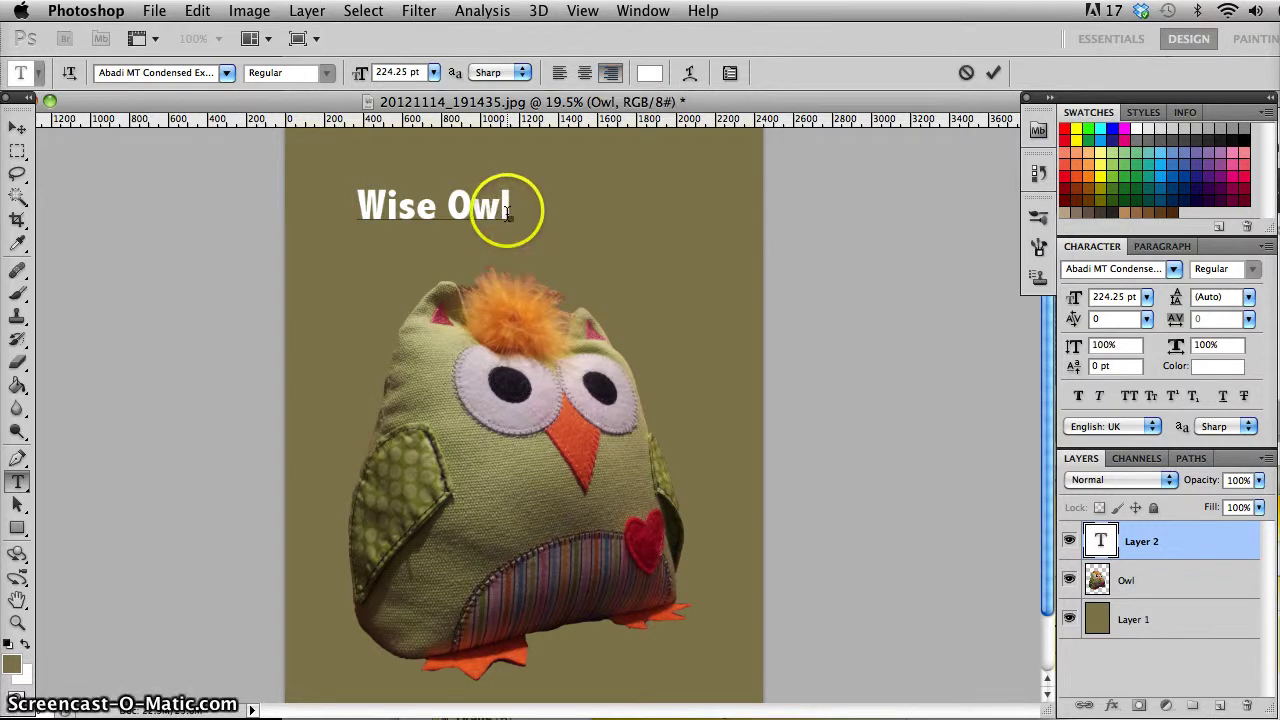
- Select the Wise Owl text and try the 36 pt preset font size
drag(510, 210, 368, 206)
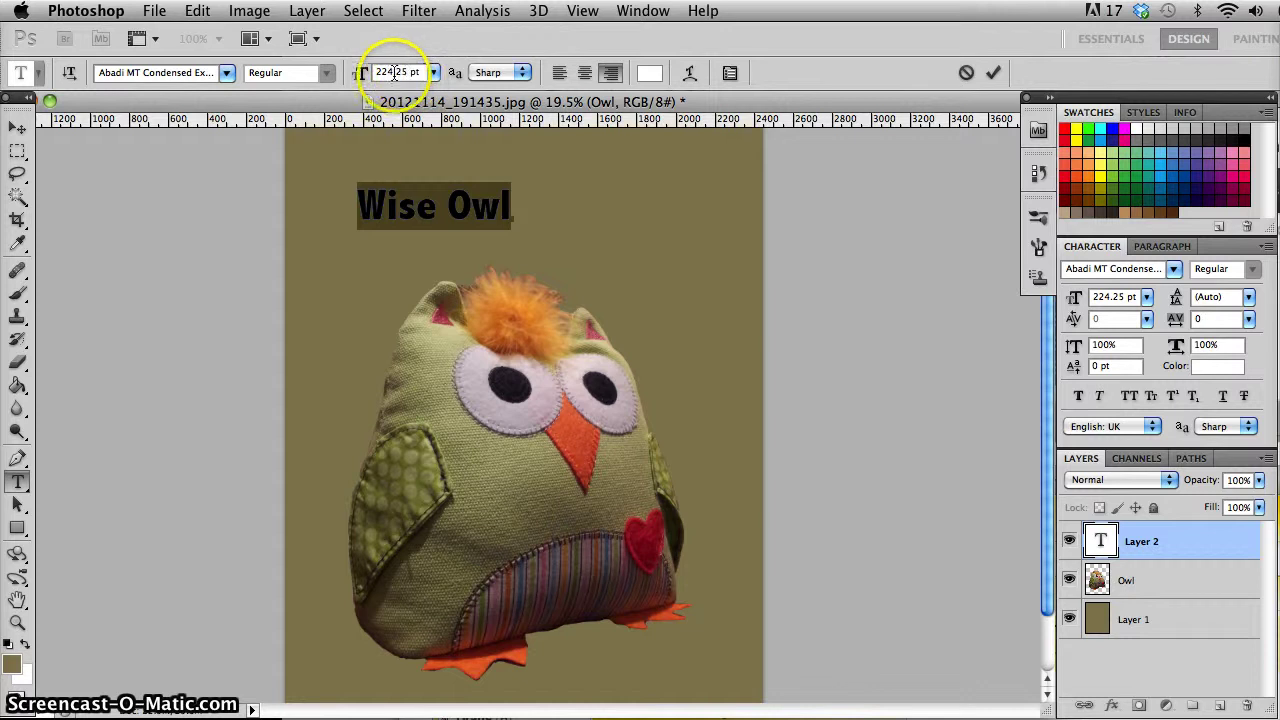
click(434, 73)
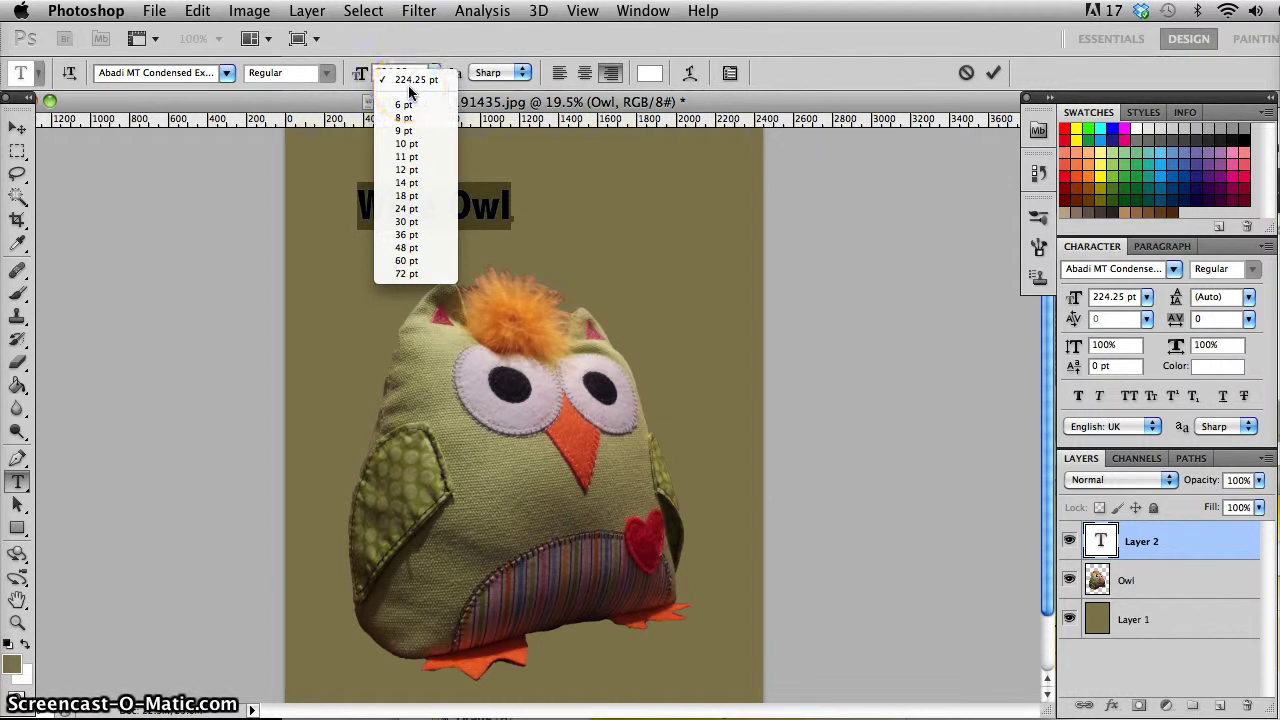
drag(409, 91, 422, 236)
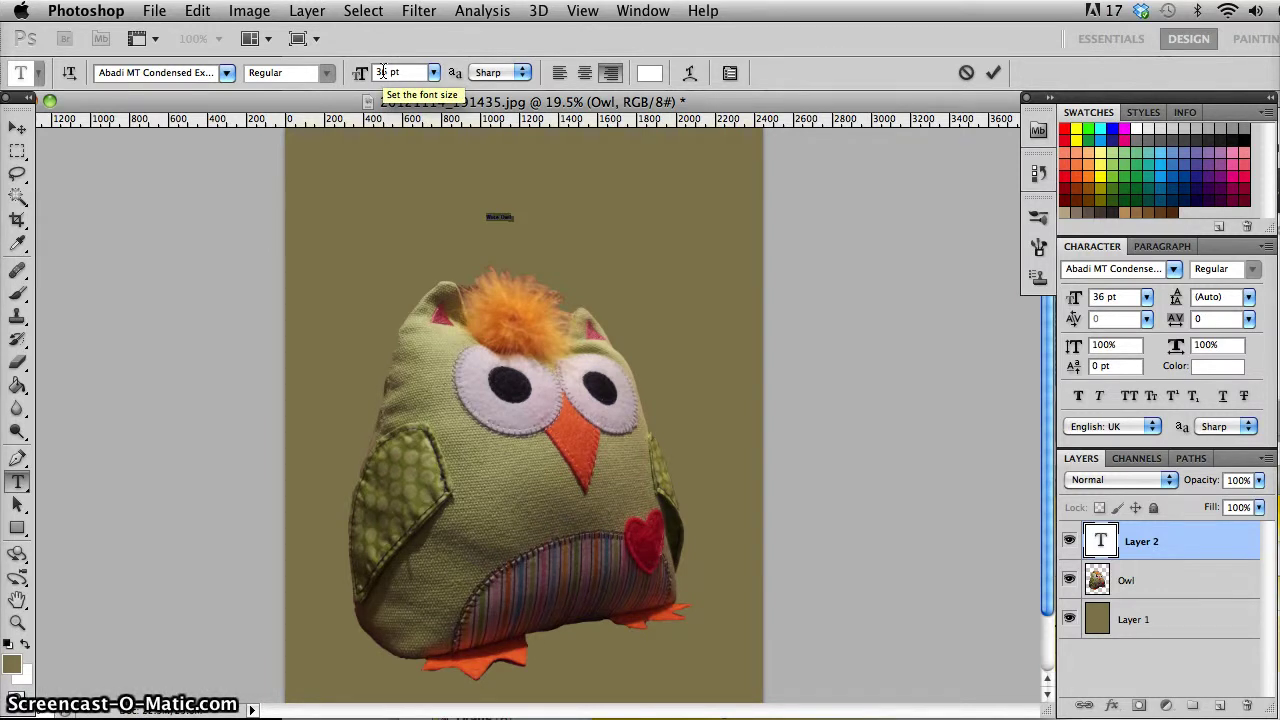
click(434, 73)
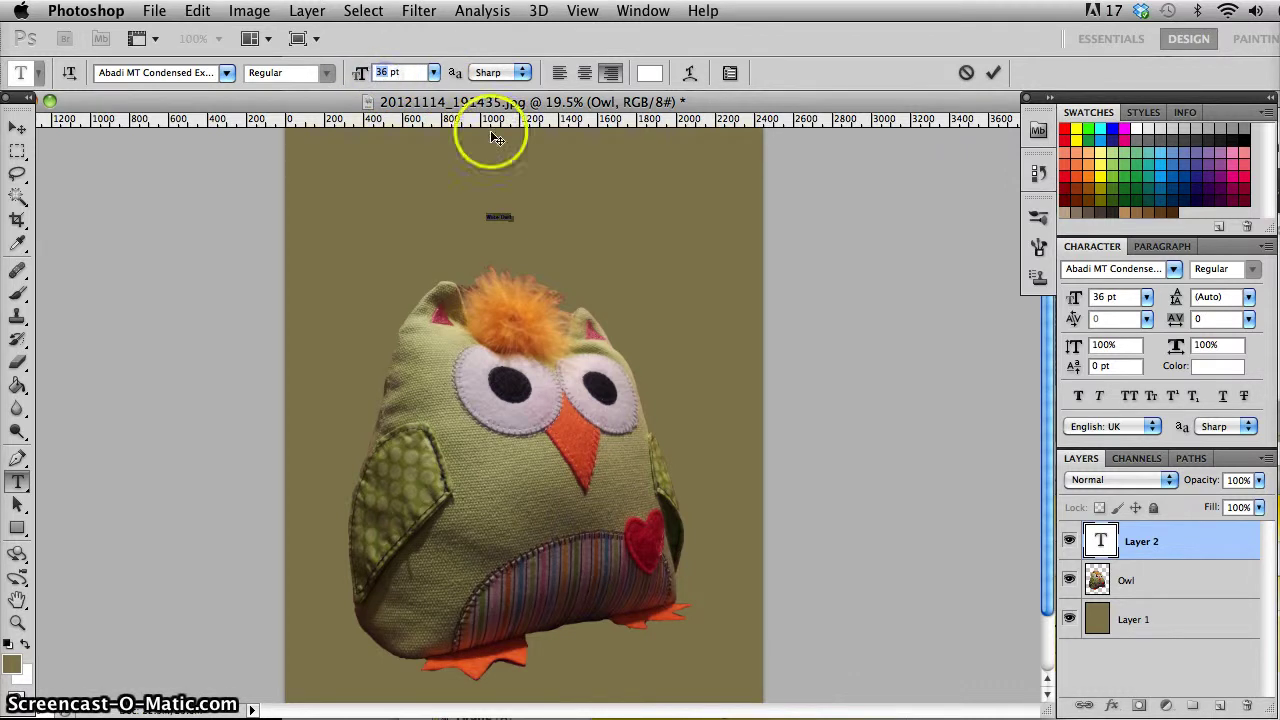
- Raise the title to 341 pt, centre-align it, and move it slightly lower
double_click(380, 72)
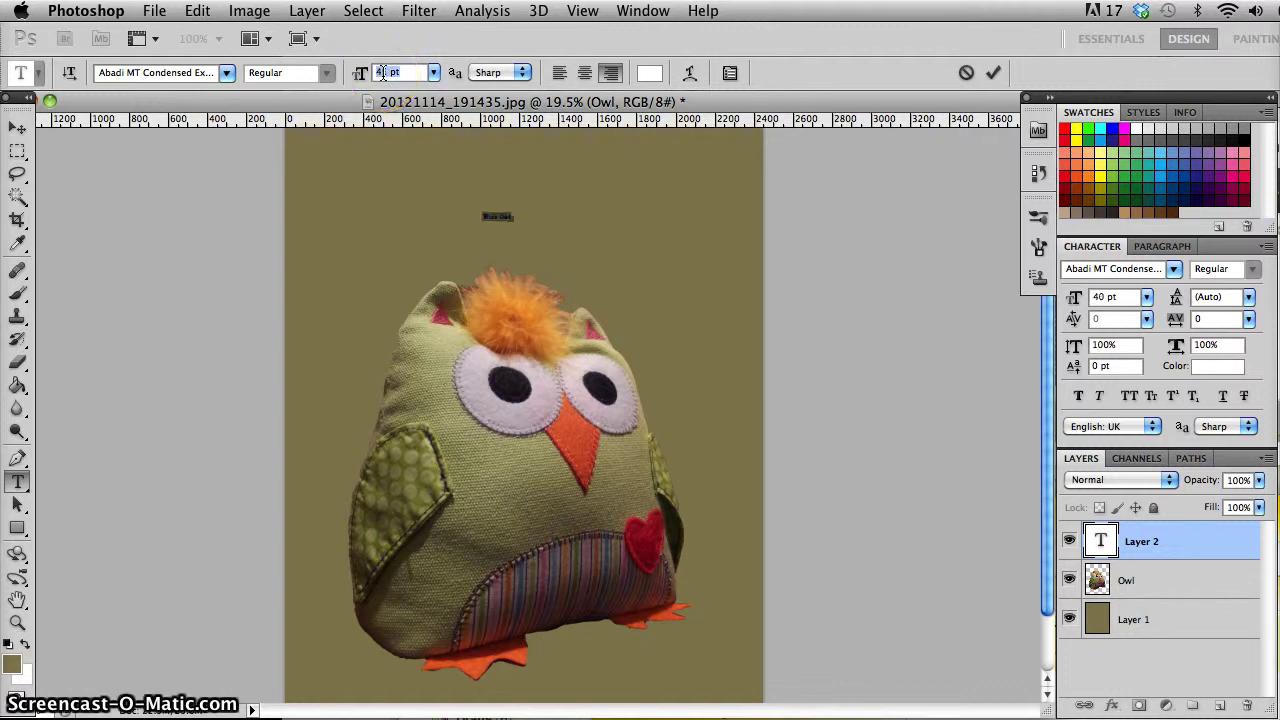
key(Up)
key(Up)
key(Up)
key(Up)
key(Up)
key(Up)
key(Up)
key(Up)
key(Up)
key(Up)
key(Up)
key(Up)
key(Up)
key(Up)
key(Up)
key(Up)
key(Up)
key(Up)
key(Up)
key(Up)
key(Up)
key(Up)
key(Up)
key(Up)
key(Up)
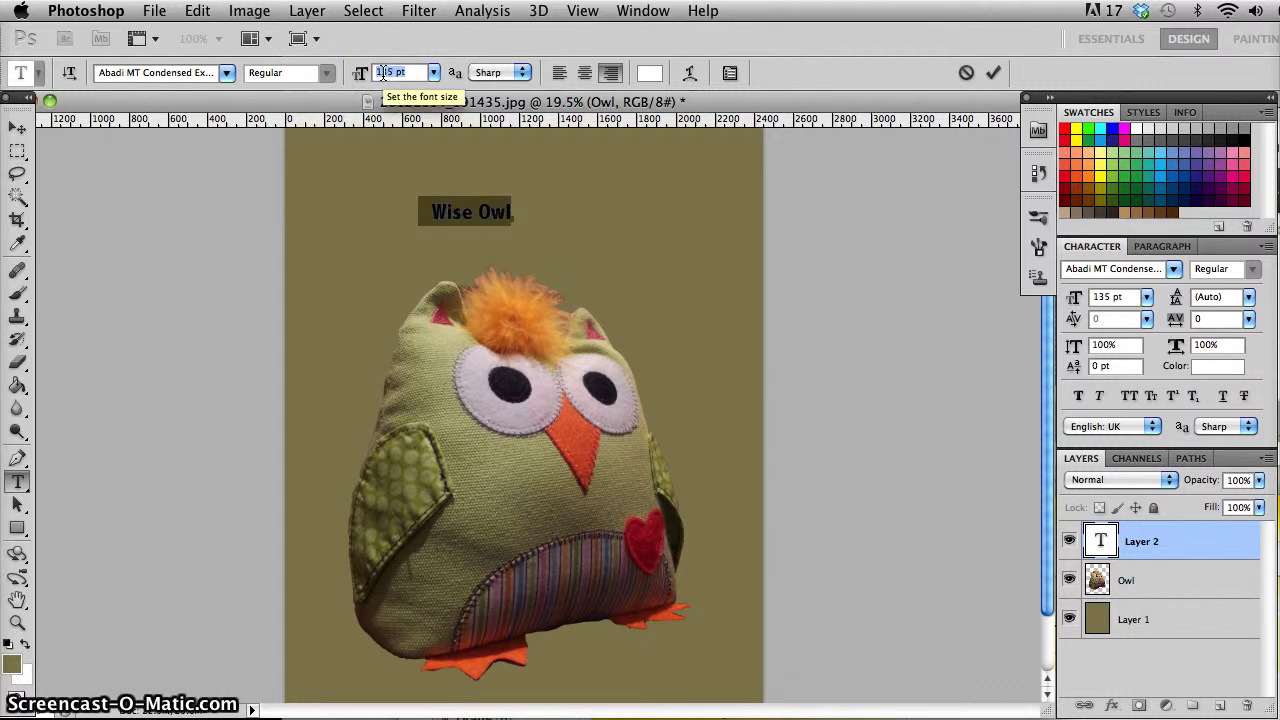
key(Up)
key(Up)
key(Up)
key(Up)
key(Up)
key(Up)
key(Up)
key(Up)
key(Up)
key(Up)
key(Up)
key(Up)
key(Up)
key(Up)
key(Up)
key(Up)
key(Up)
key(Up)
key(Up)
key(Up)
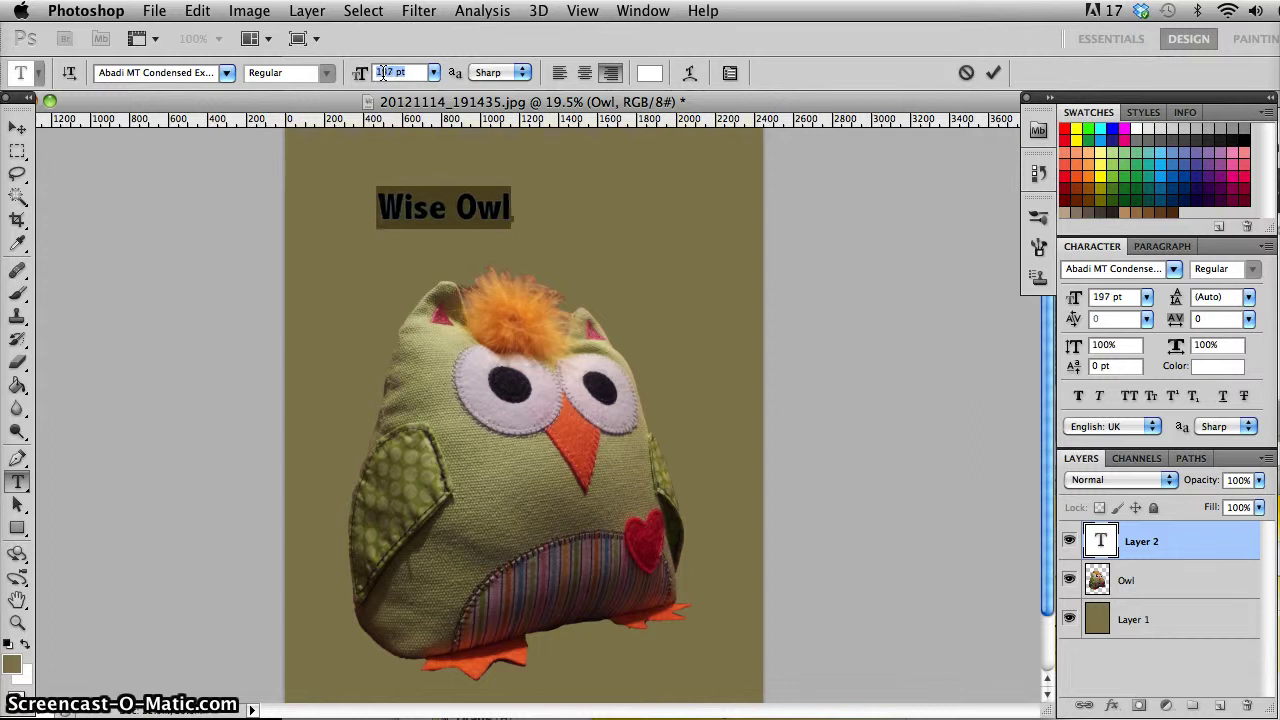
click(586, 73)
click(388, 72)
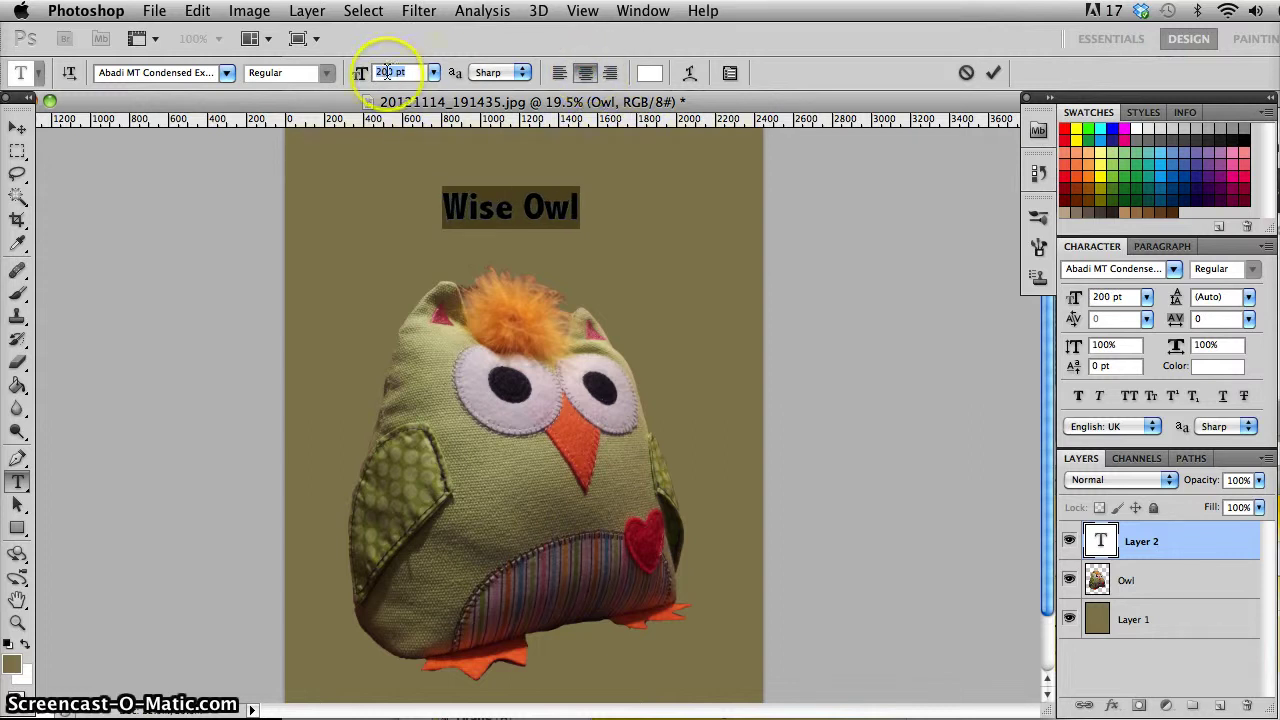
key(Up)
key(Up)
key(Up)
key(Up)
key(Up)
key(Up)
key(Up)
key(Up)
key(Up)
key(Up)
key(Up)
key(Up)
key(Up)
key(Up)
key(Up)
key(Up)
key(Up)
key(Up)
key(Up)
key(Up)
key(Up)
key(Up)
key(Up)
key(Up)
key(Up)
key(Up)
key(Up)
key(Up)
key(Up)
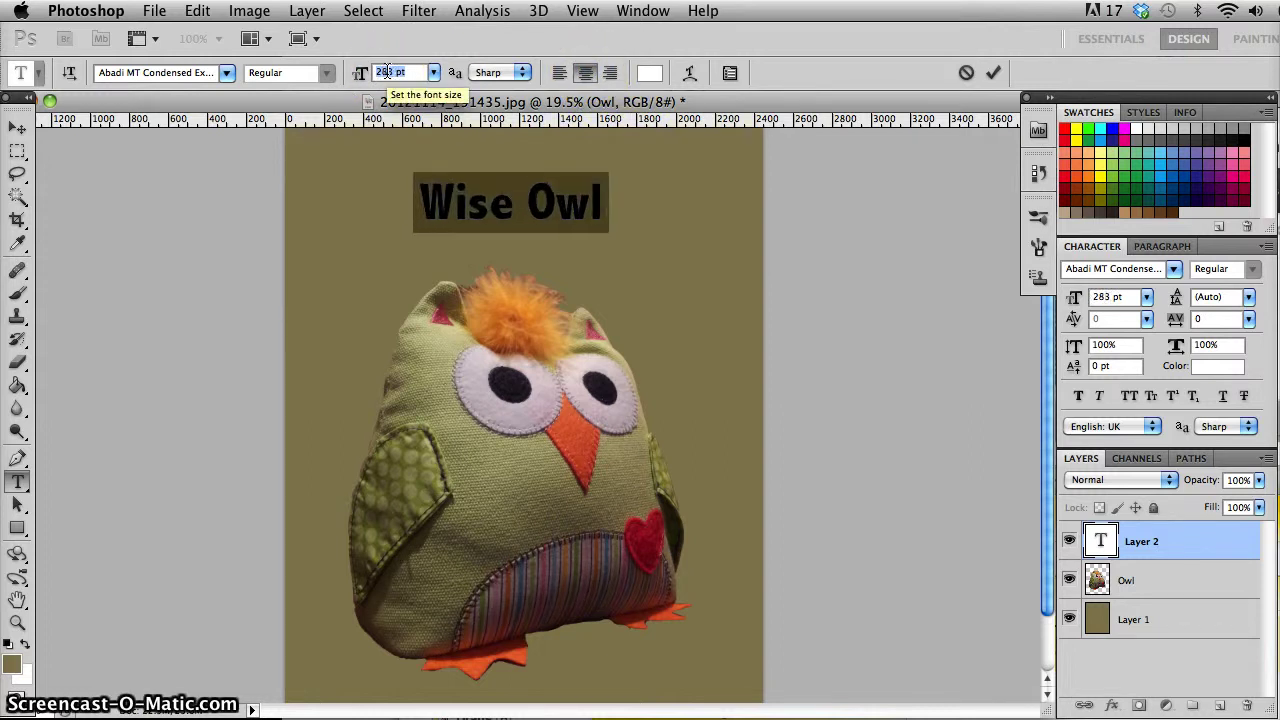
key(Up)
key(Up)
key(Up)
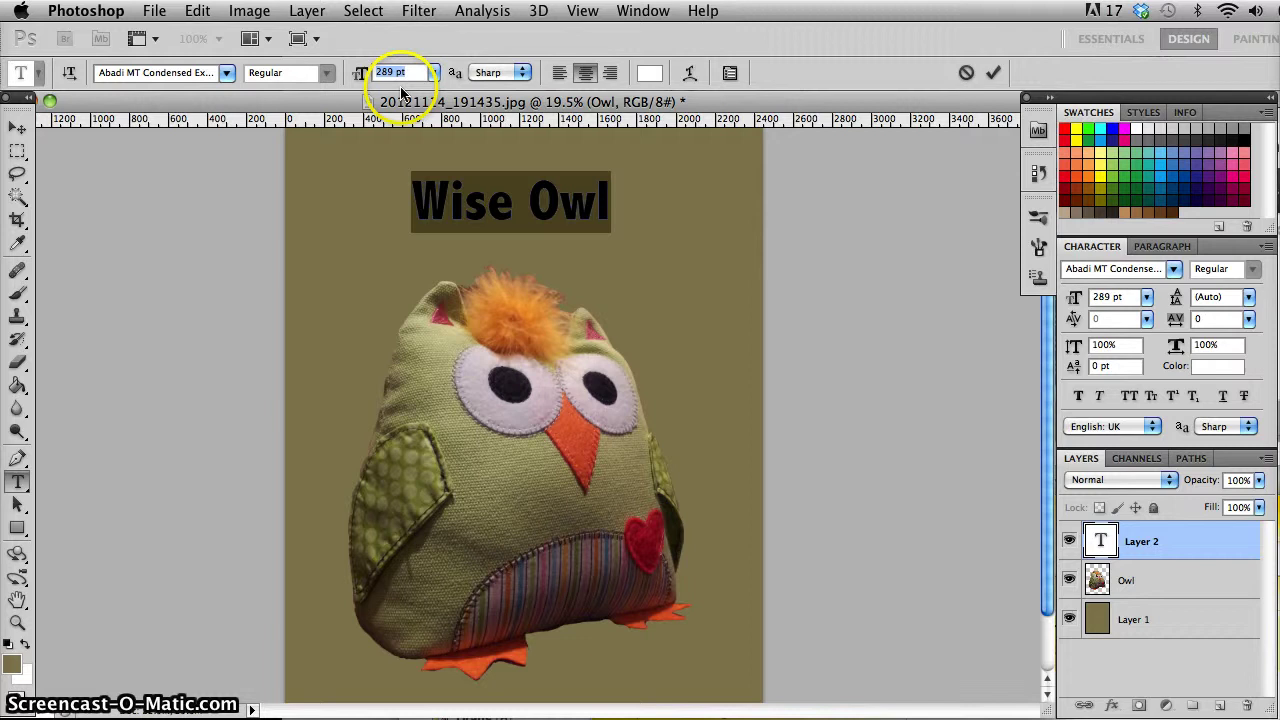
key(Up)
key(Up)
key(Up)
key(Up)
key(Up)
key(Up)
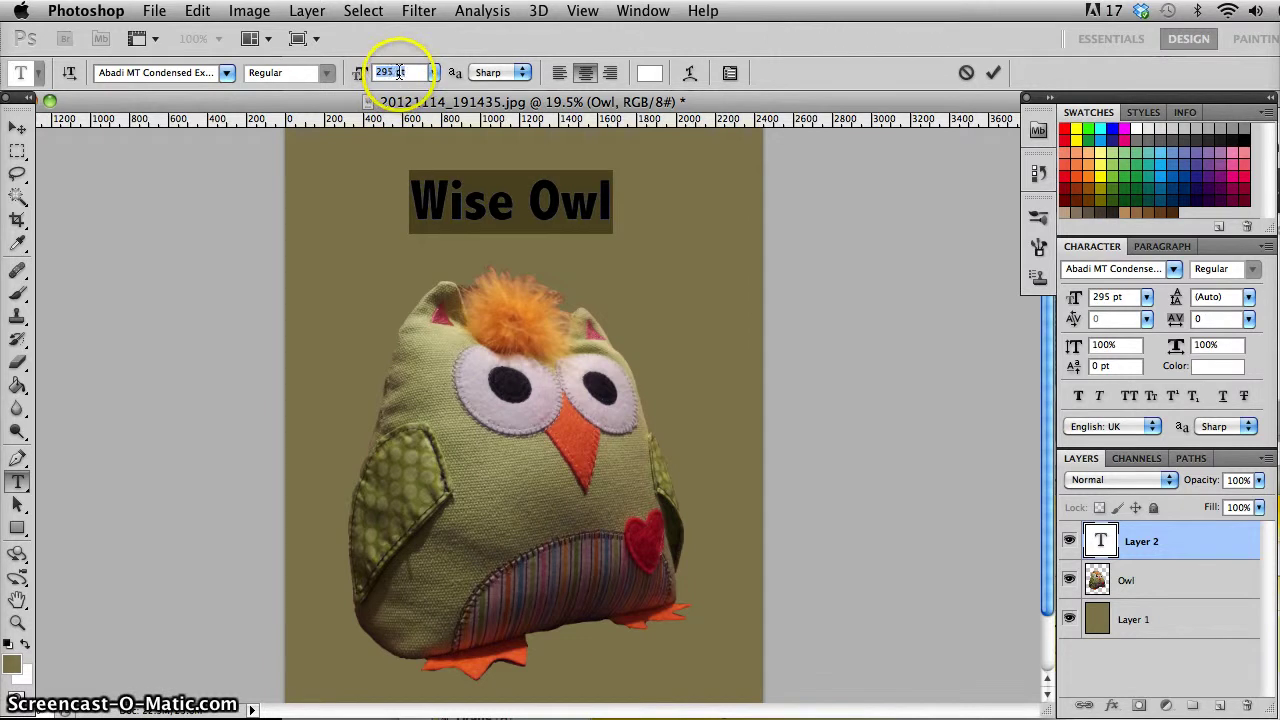
key(Up)
key(Up)
key(Up)
key(Up)
key(Up)
key(Up)
key(Up)
key(Up)
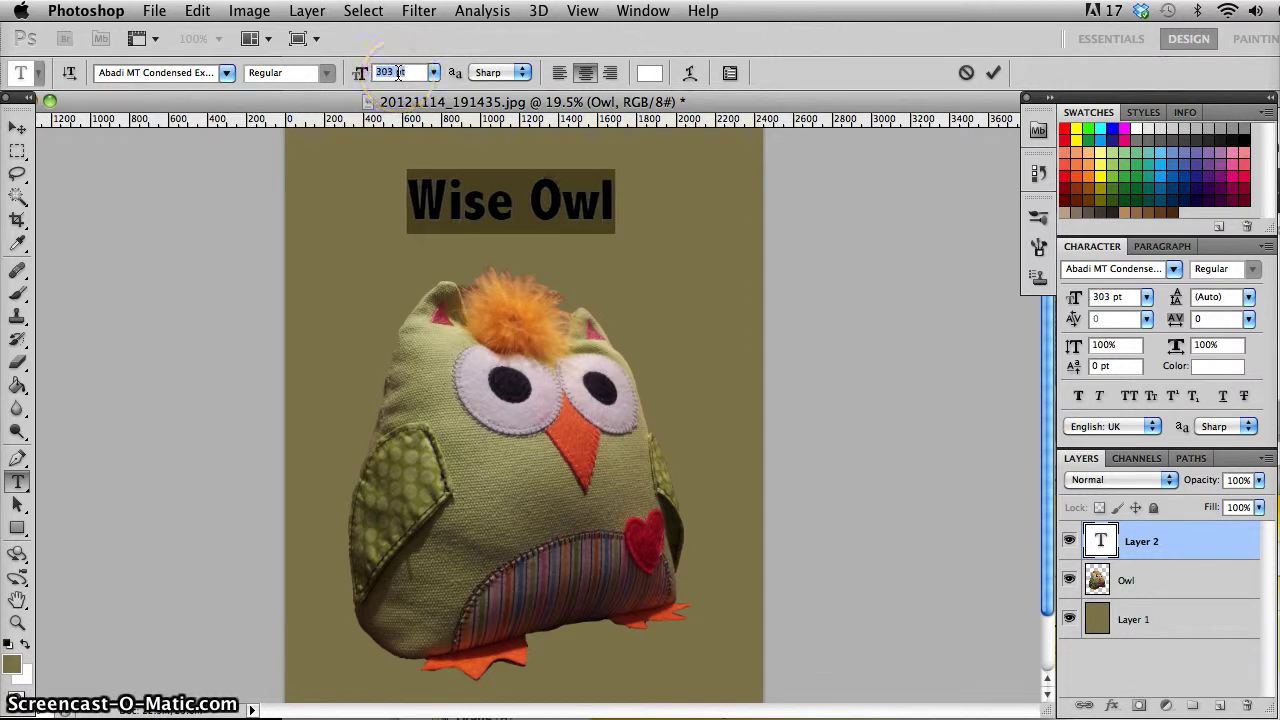
key(Up)
key(Up)
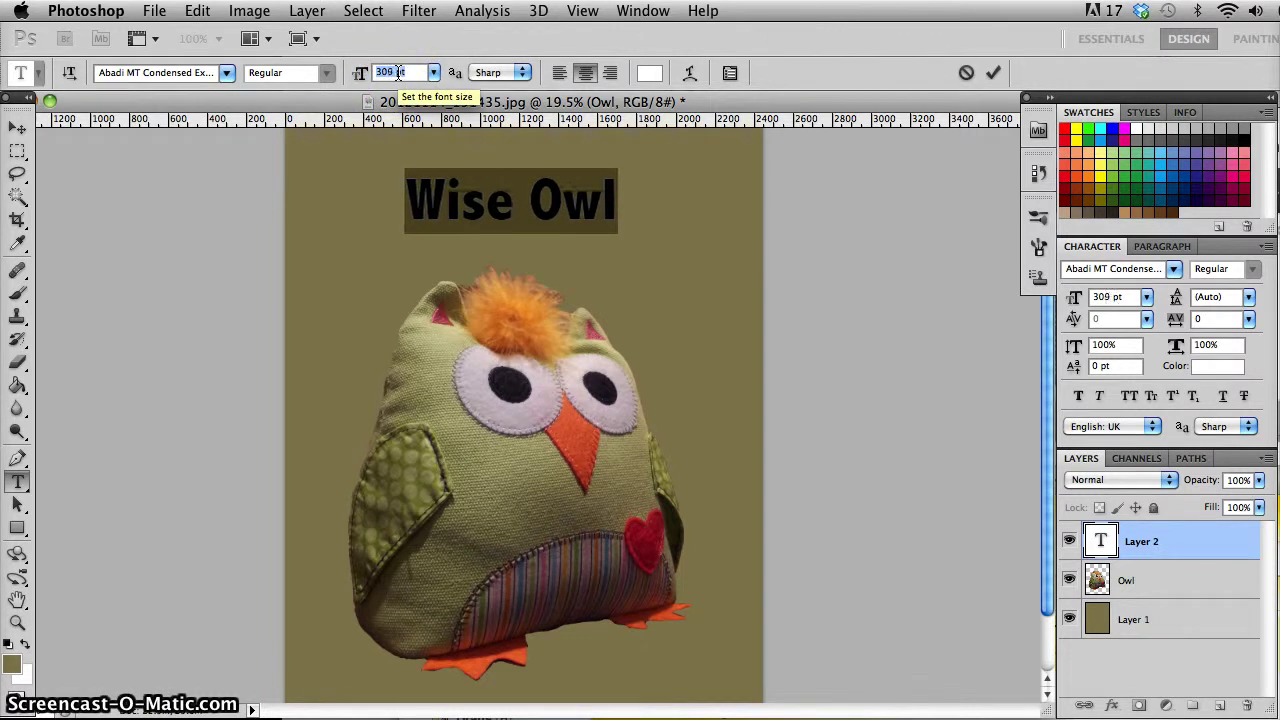
key(Up)
key(Up)
key(Up)
key(Up)
key(Up)
key(Up)
key(Up)
key(Up)
key(Up)
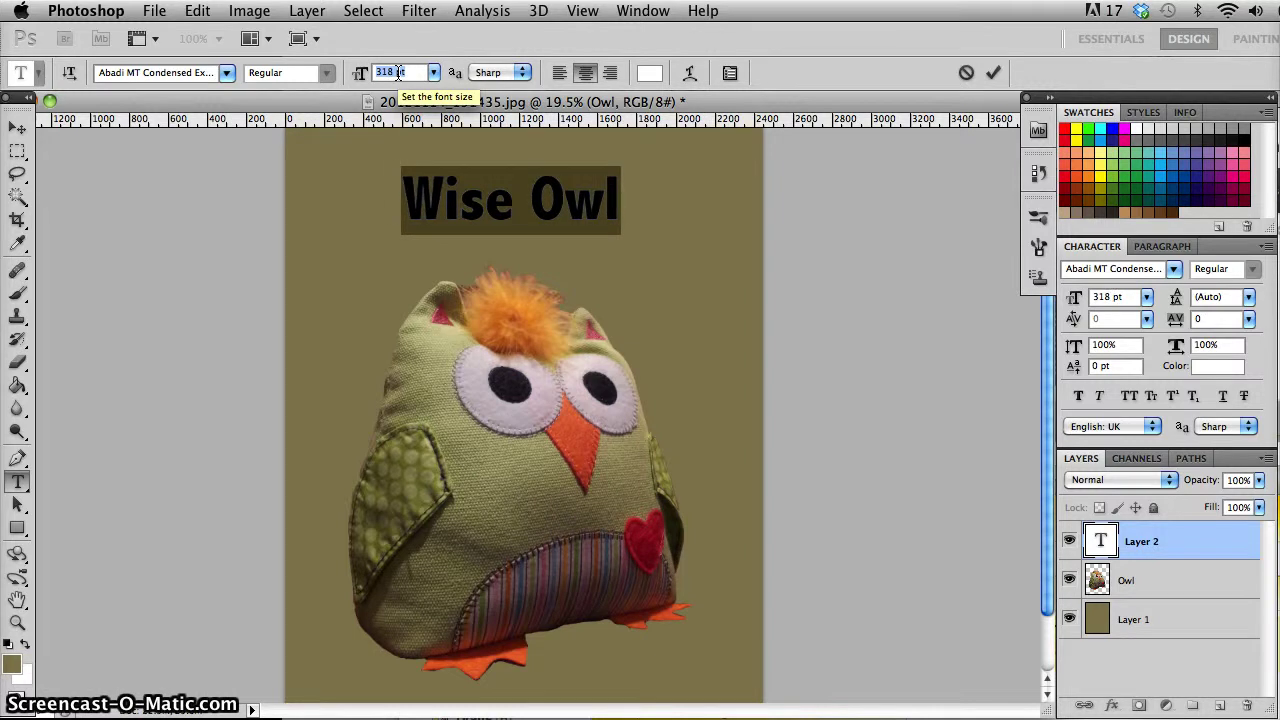
key(Up)
key(Up)
key(Up)
key(Up)
key(Up)
key(Up)
key(Up)
key(Up)
key(Up)
key(Up)
key(Up)
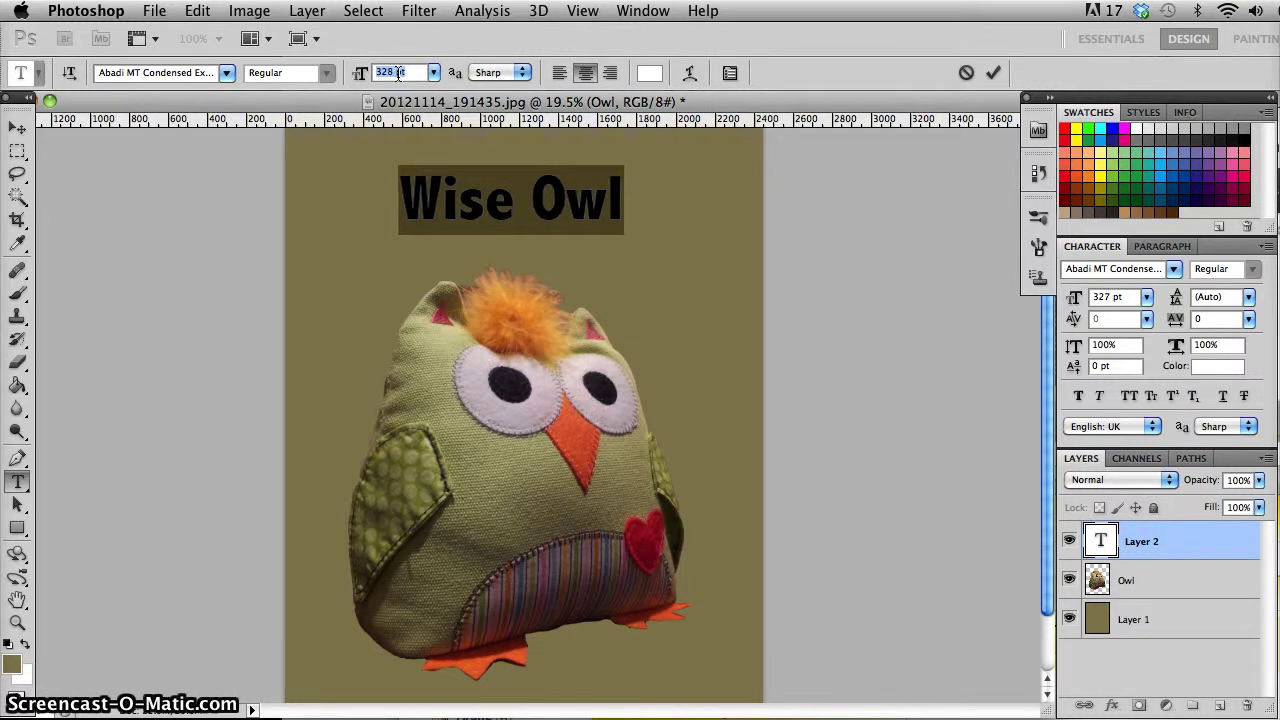
key(Up)
key(Up)
key(Up)
key(Up)
key(Up)
key(Up)
key(Up)
key(Up)
key(Up)
key(Up)
key(Up)
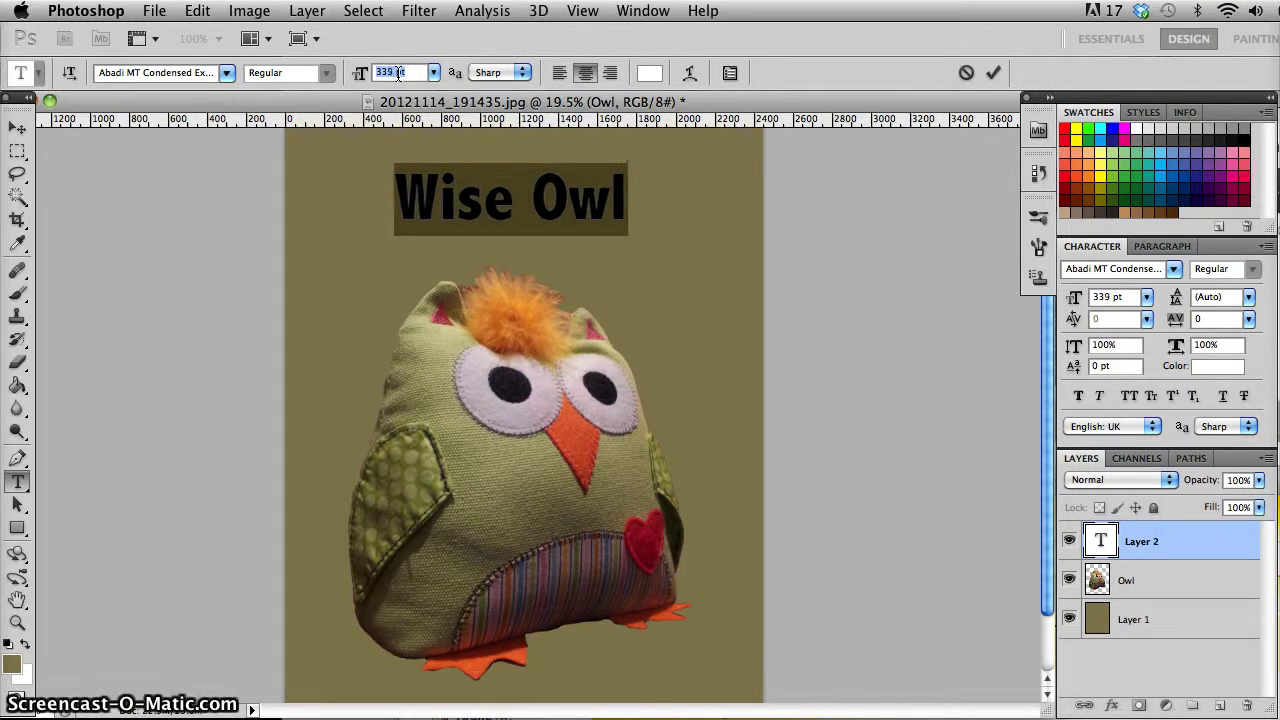
key(Up)
key(Up)
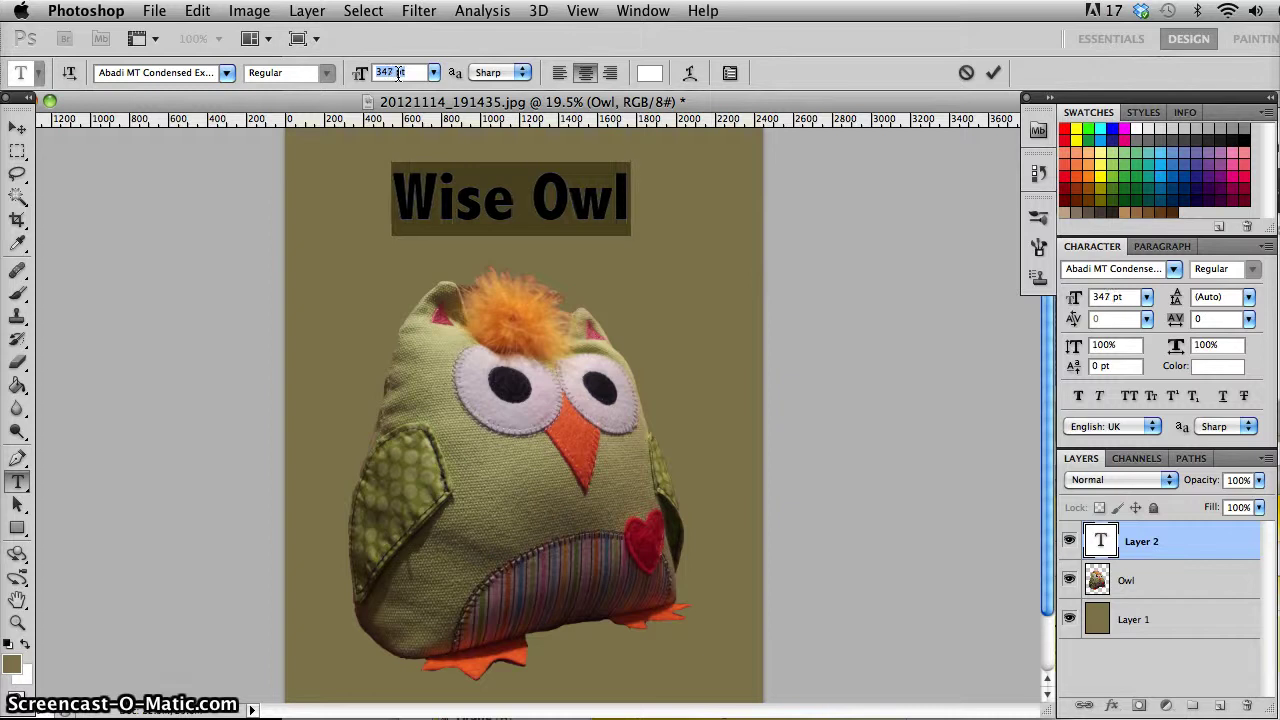
key(Up)
key(Up)
key(Up)
key(Up)
key(Up)
key(Up)
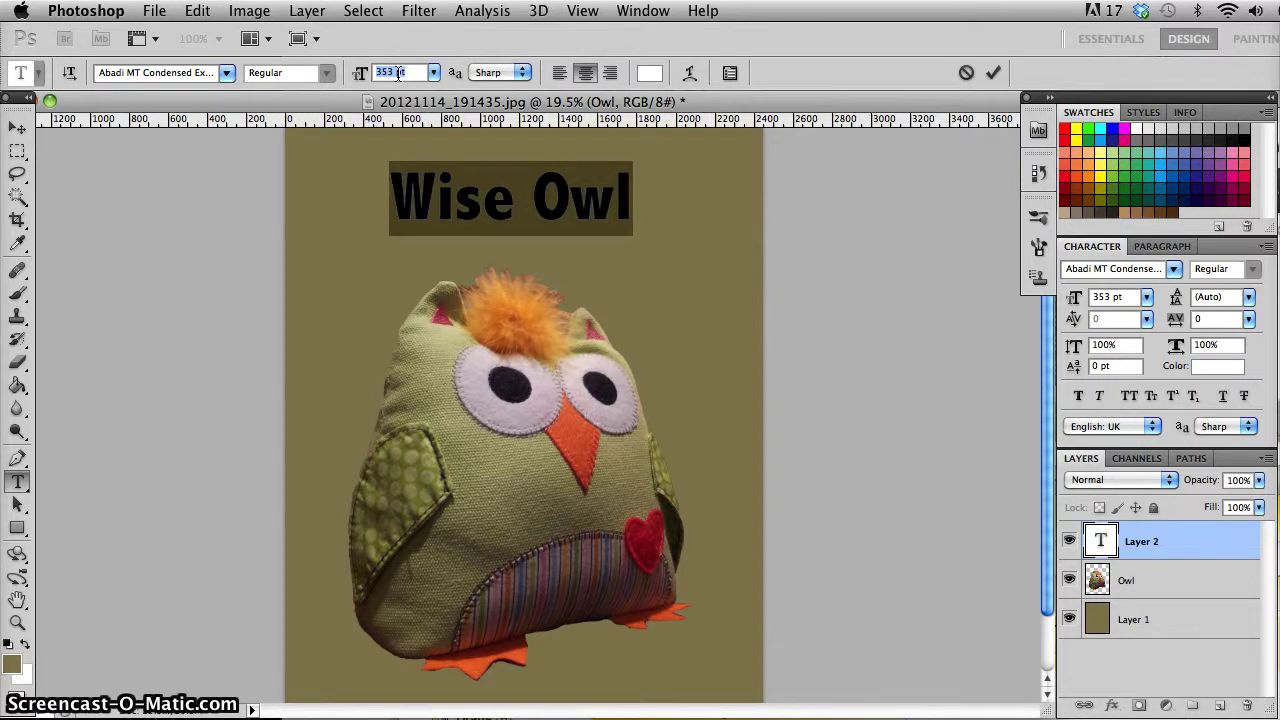
key(Down)
key(Down)
key(Down)
key(Down)
key(Down)
key(Down)
key(Down)
key(Down)
key(Down)
key(Down)
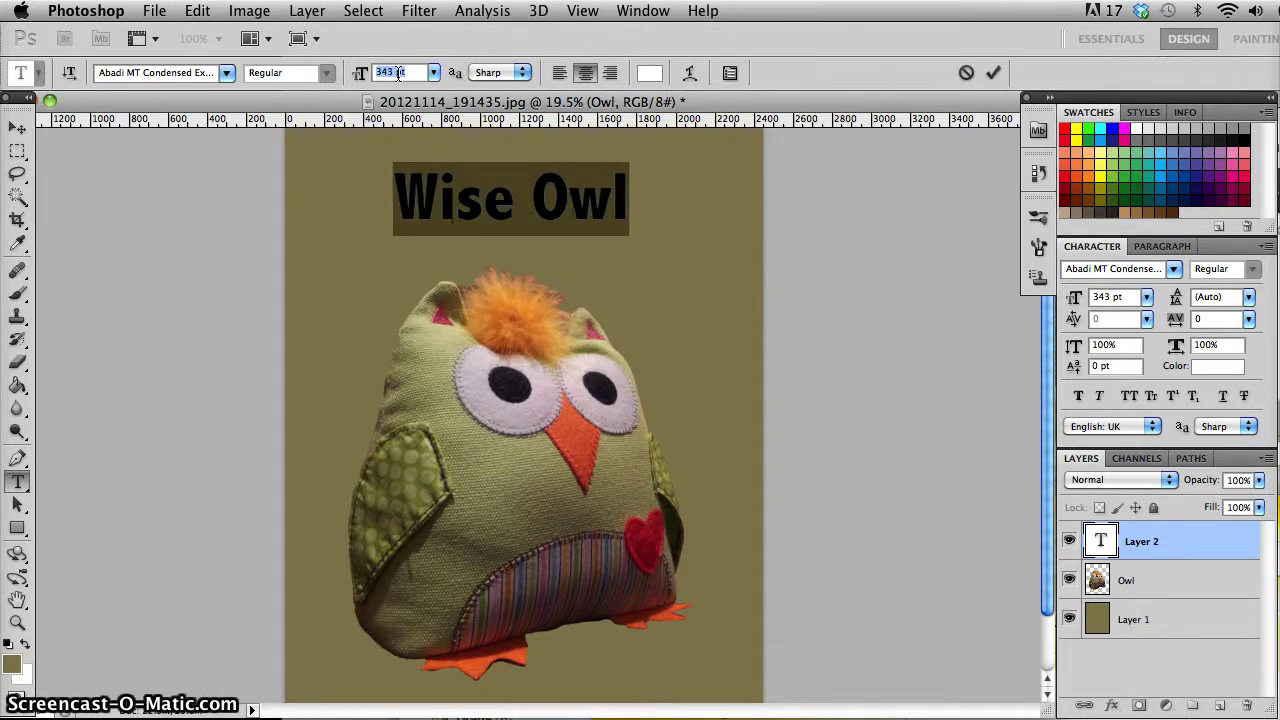
drag(634, 273, 632, 283)
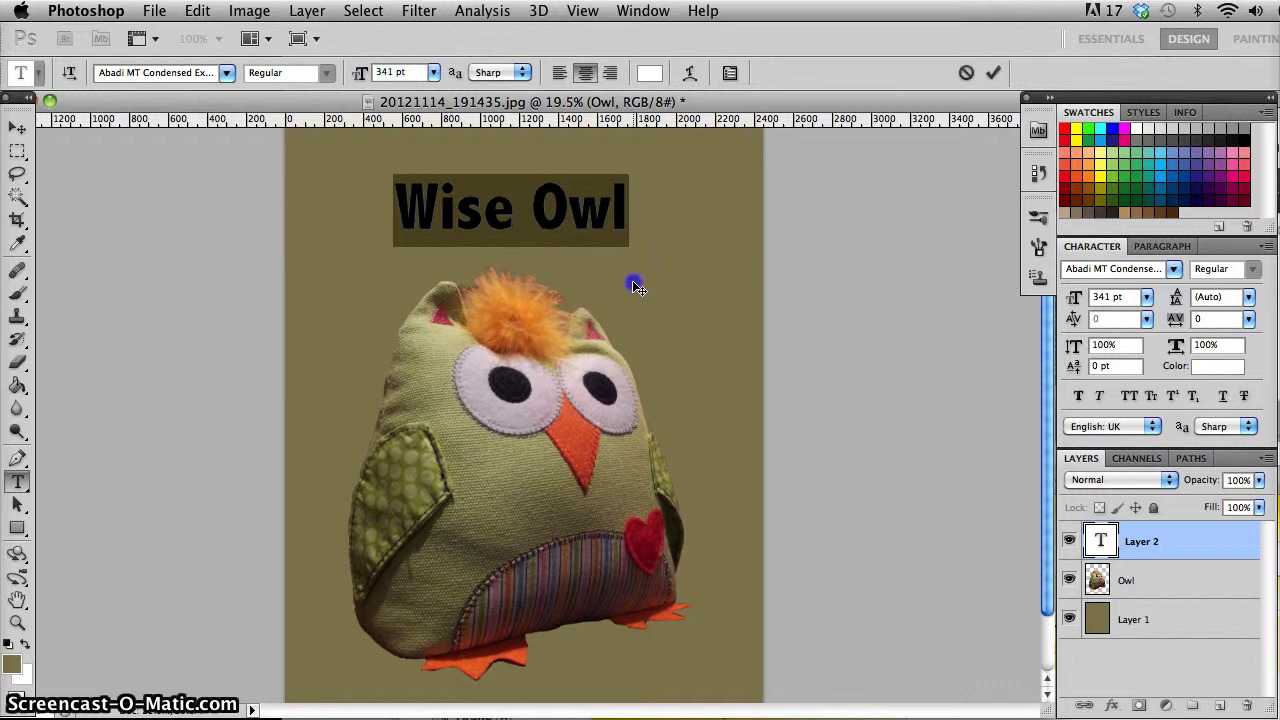
click(626, 214)
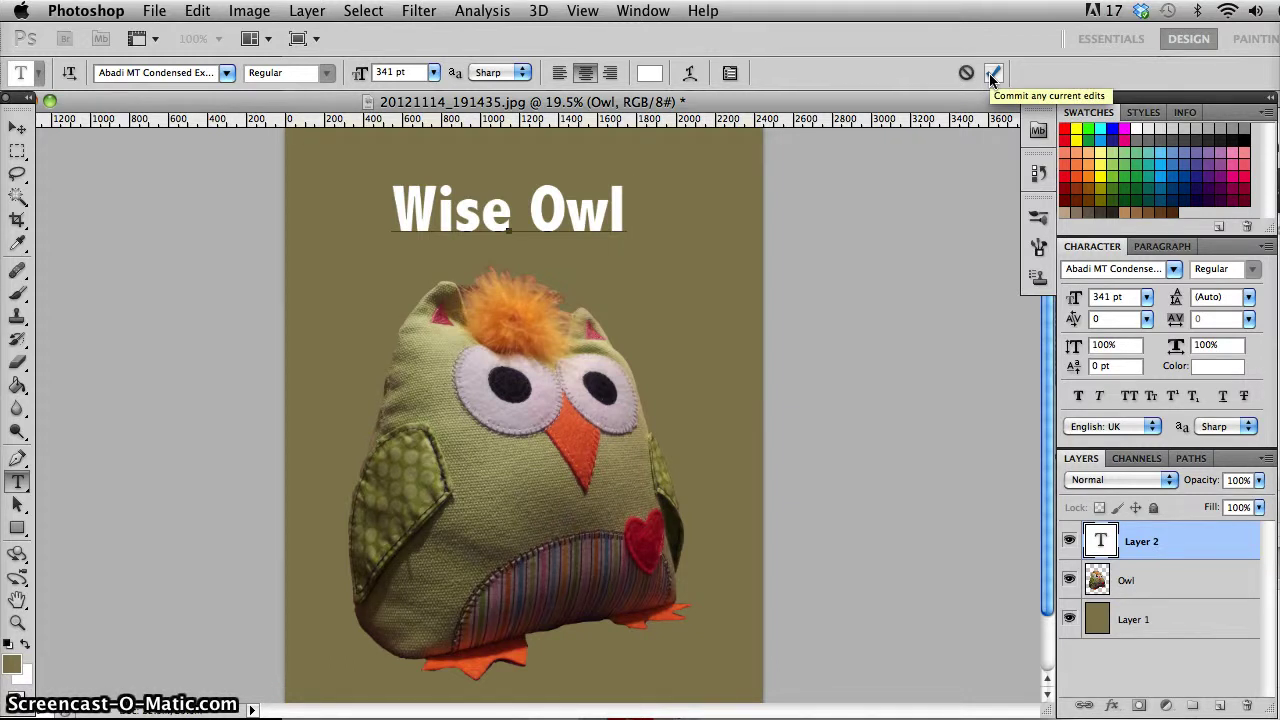
- Commit the 341 pt Wise Owl title edit
click(992, 74)
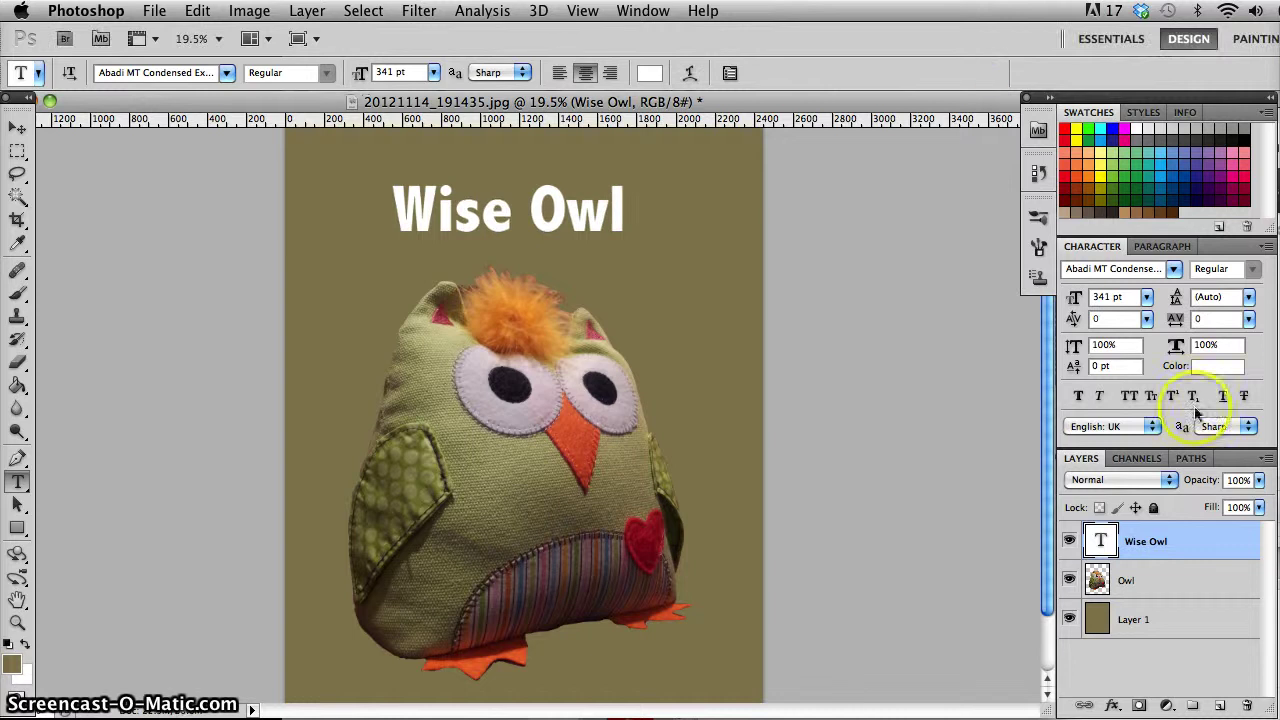
click(633, 236)
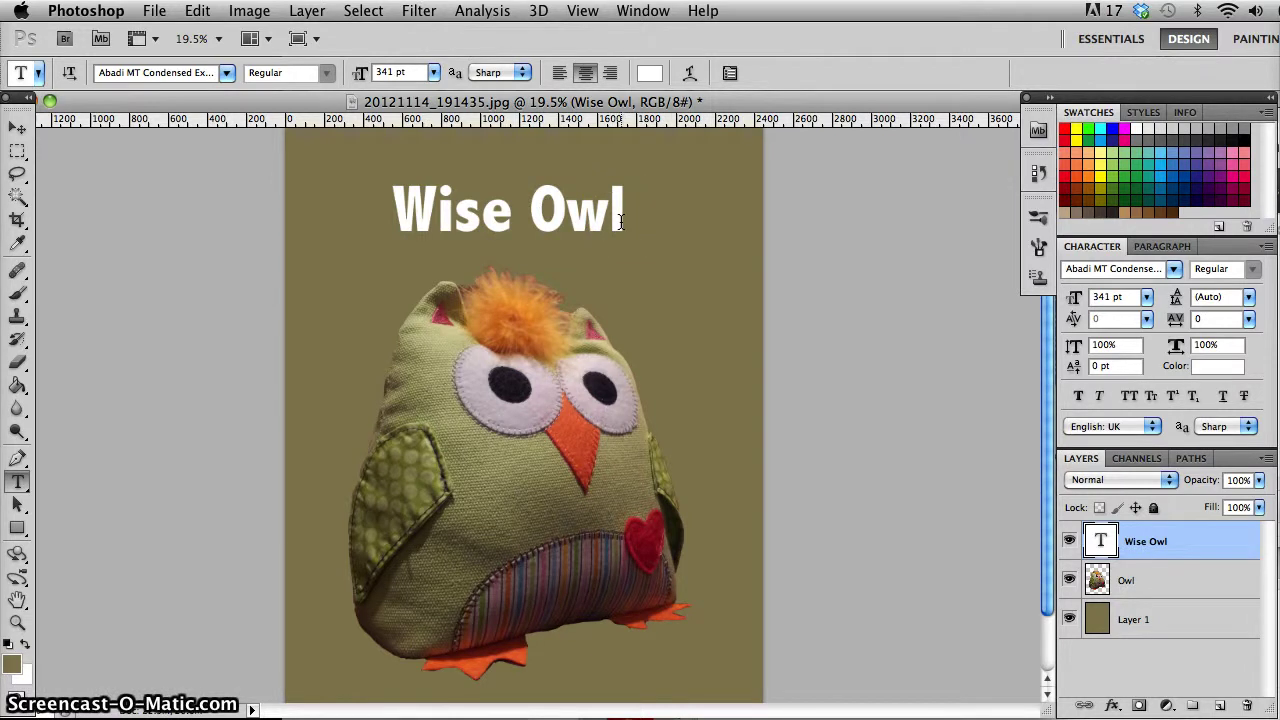
drag(621, 220, 416, 216)
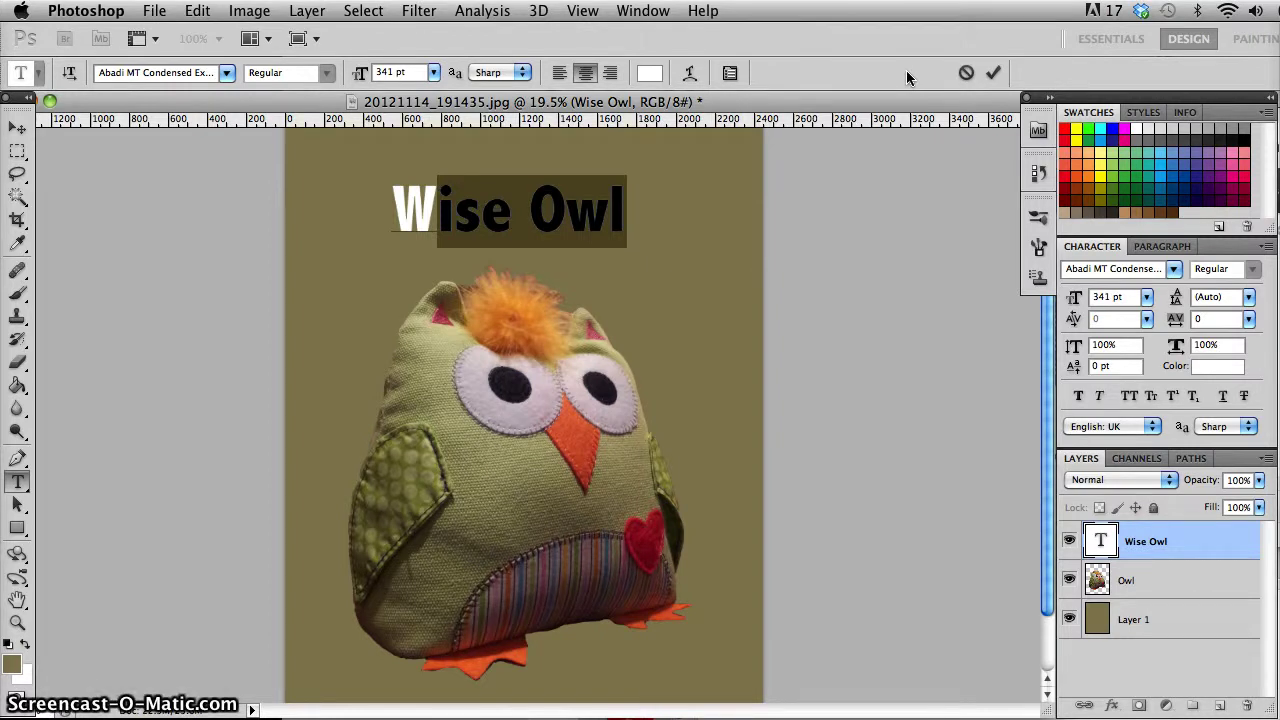
key(super+Return)
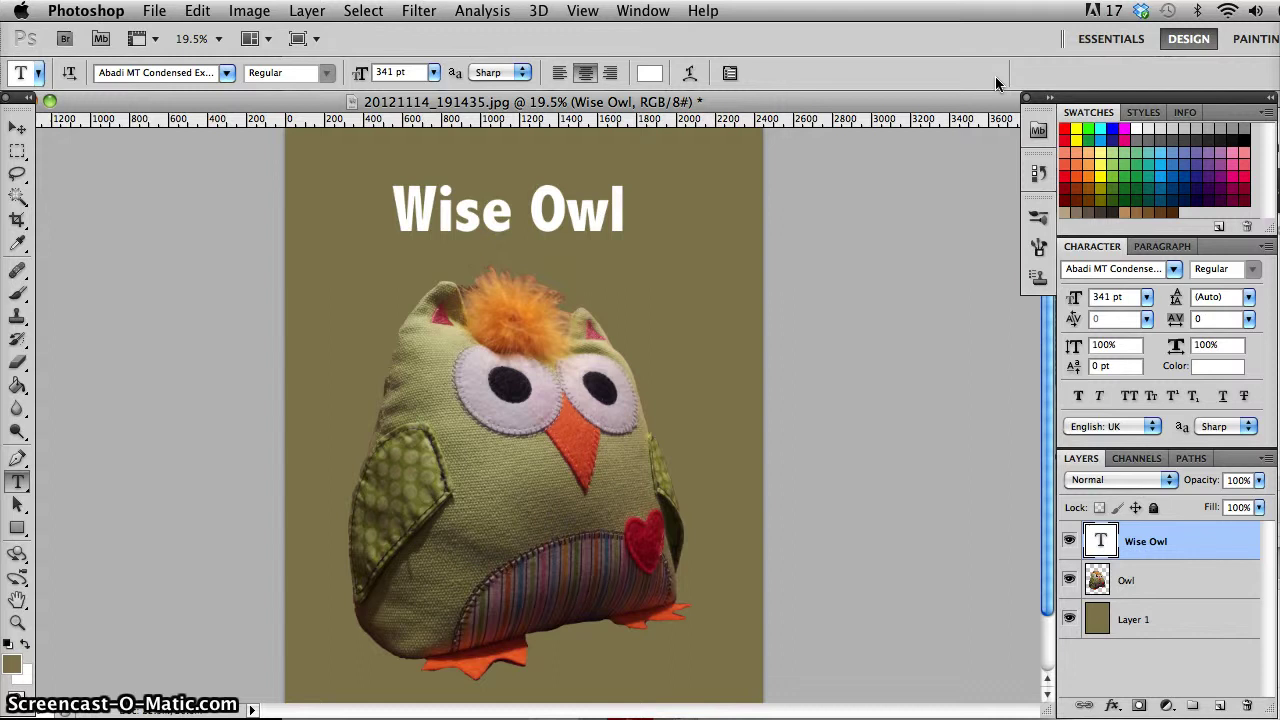
- Leave title text editing and make the Owl layer active
click(533, 215)
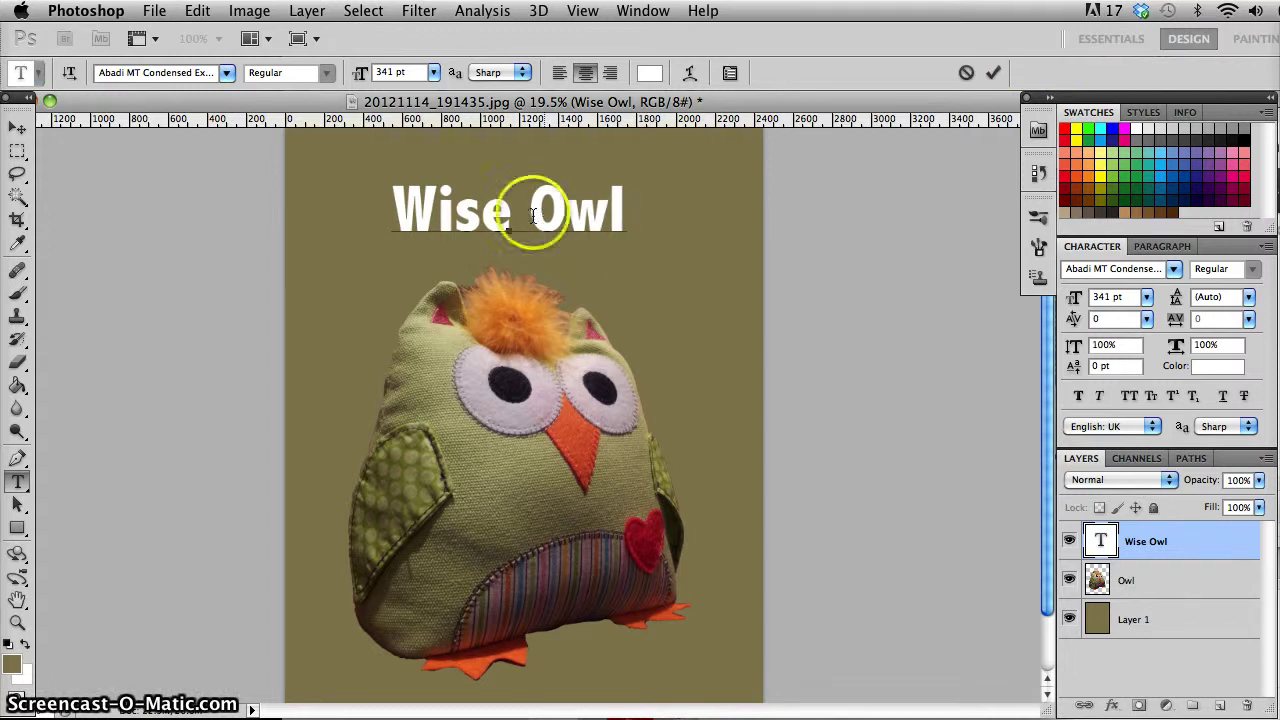
click(1248, 490)
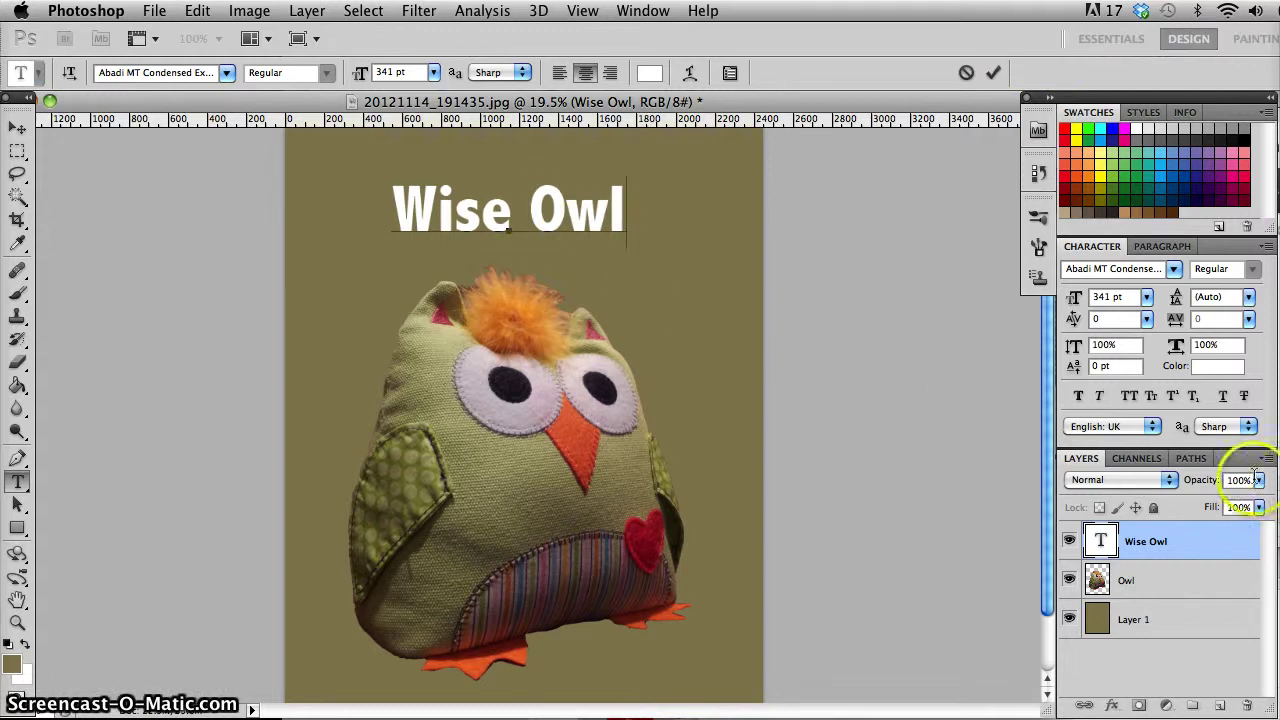
click(1200, 581)
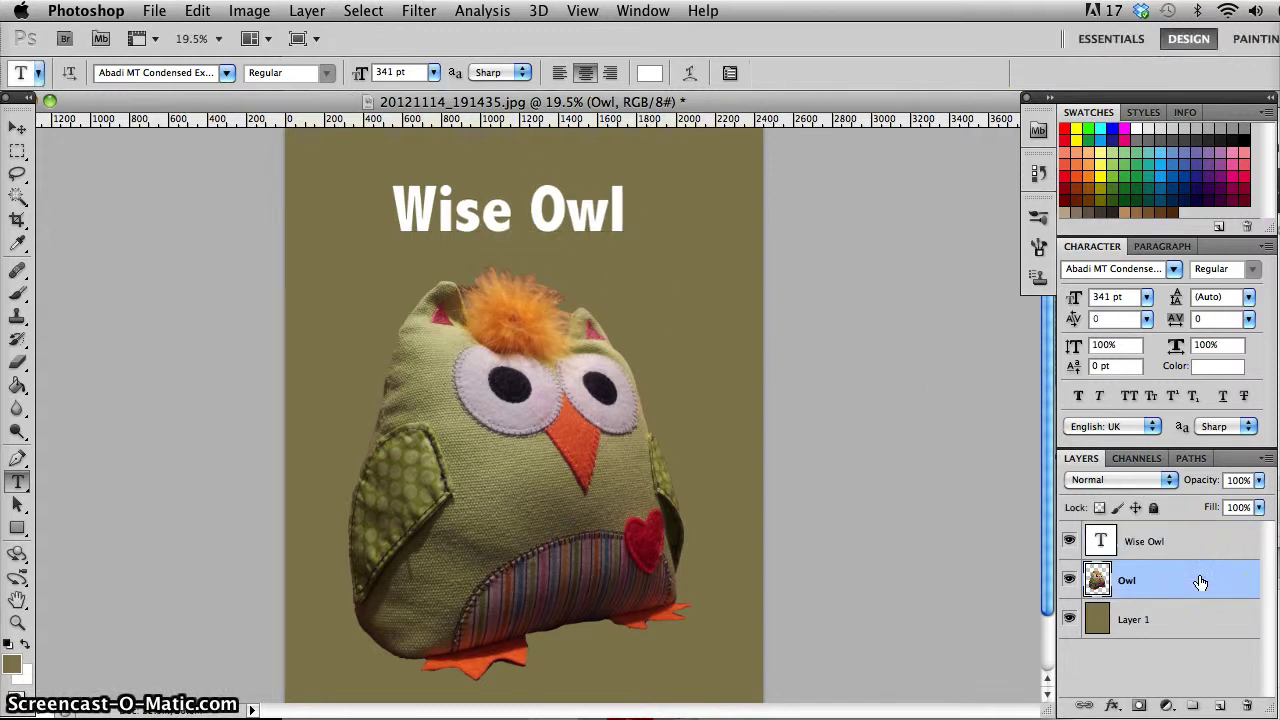
- Cancel the stray empty text layer and select the whole Wise Owl title
click(644, 226)
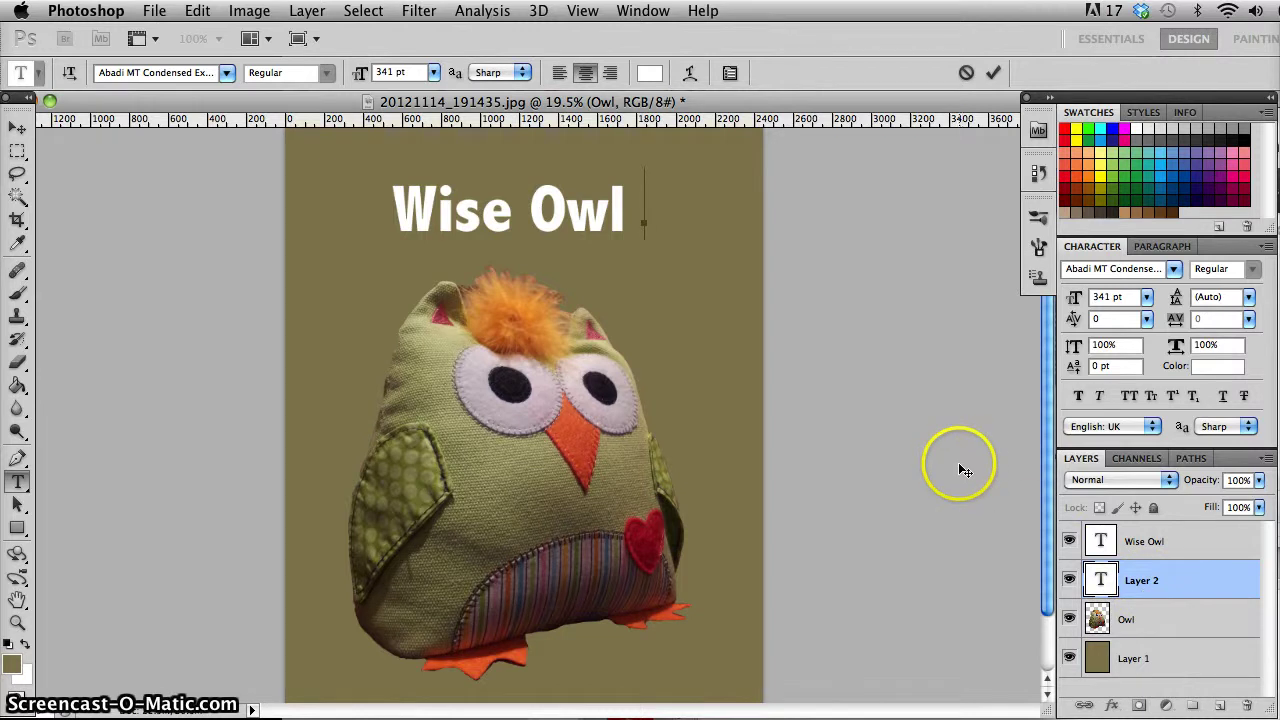
key(Escape)
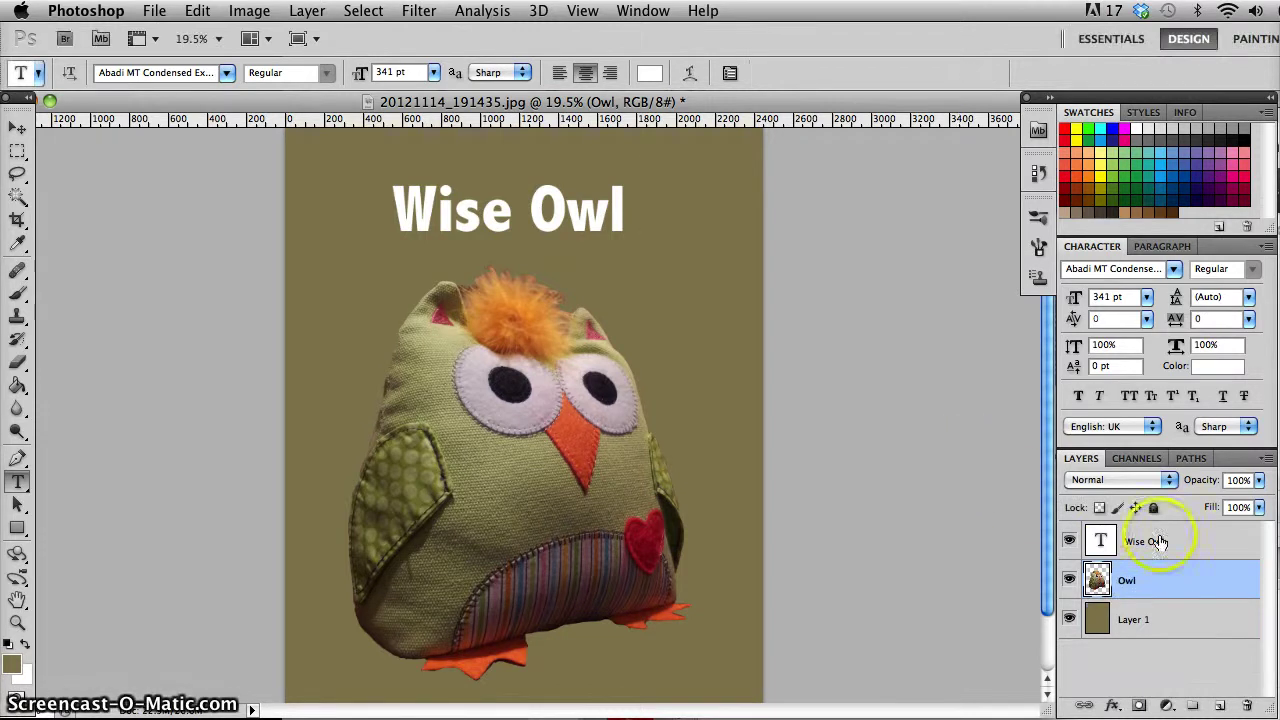
click(1205, 548)
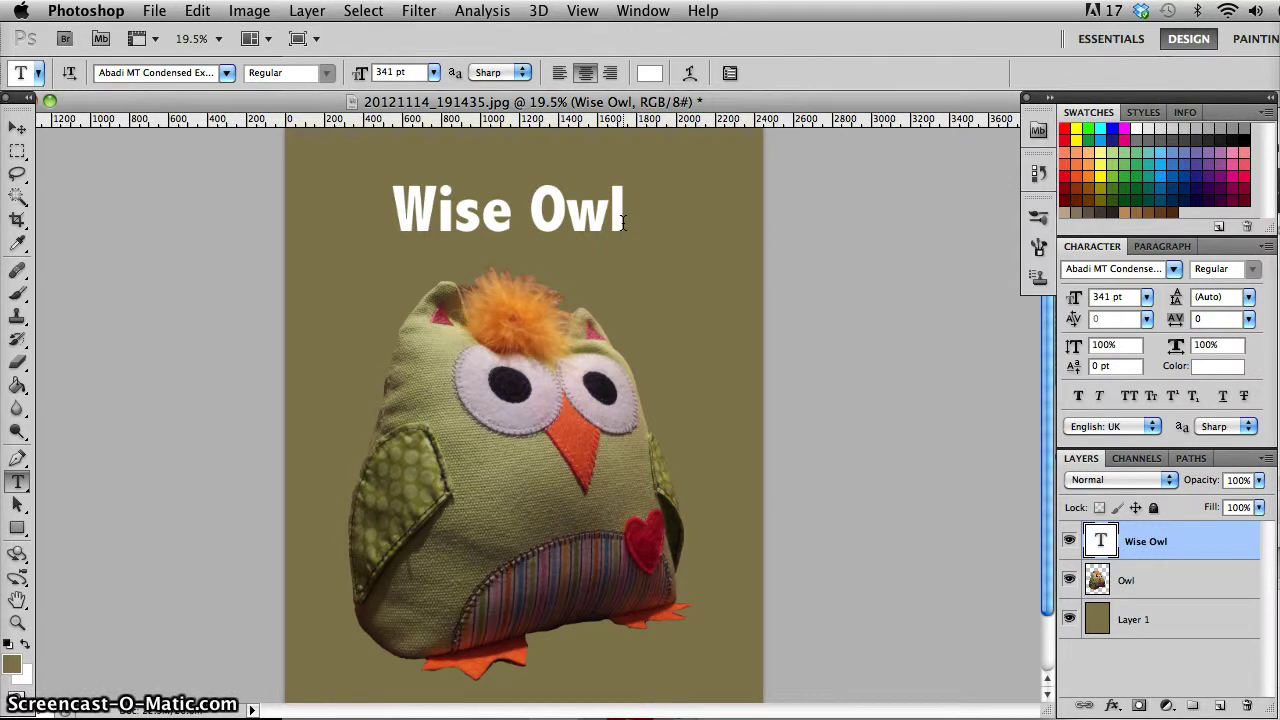
drag(622, 215, 396, 202)
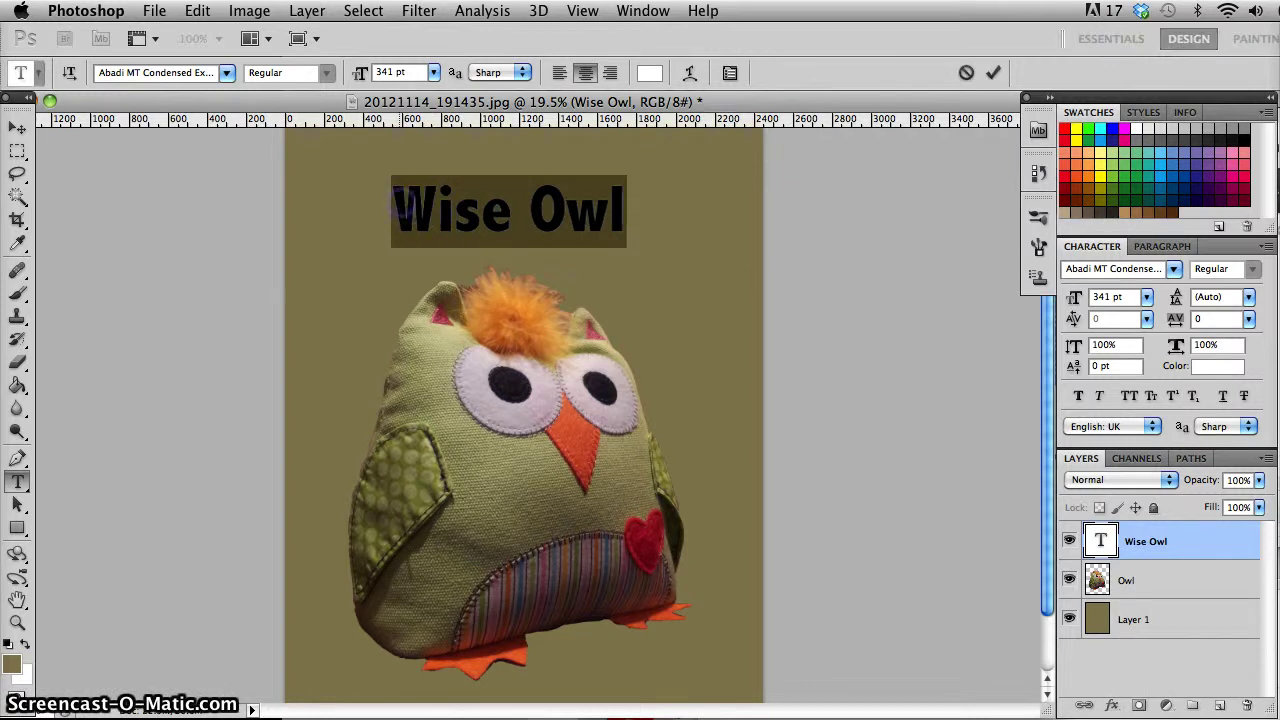
- Change the Wise Owl title's font from Abadi MT Condensed to Impact
click(454, 210)
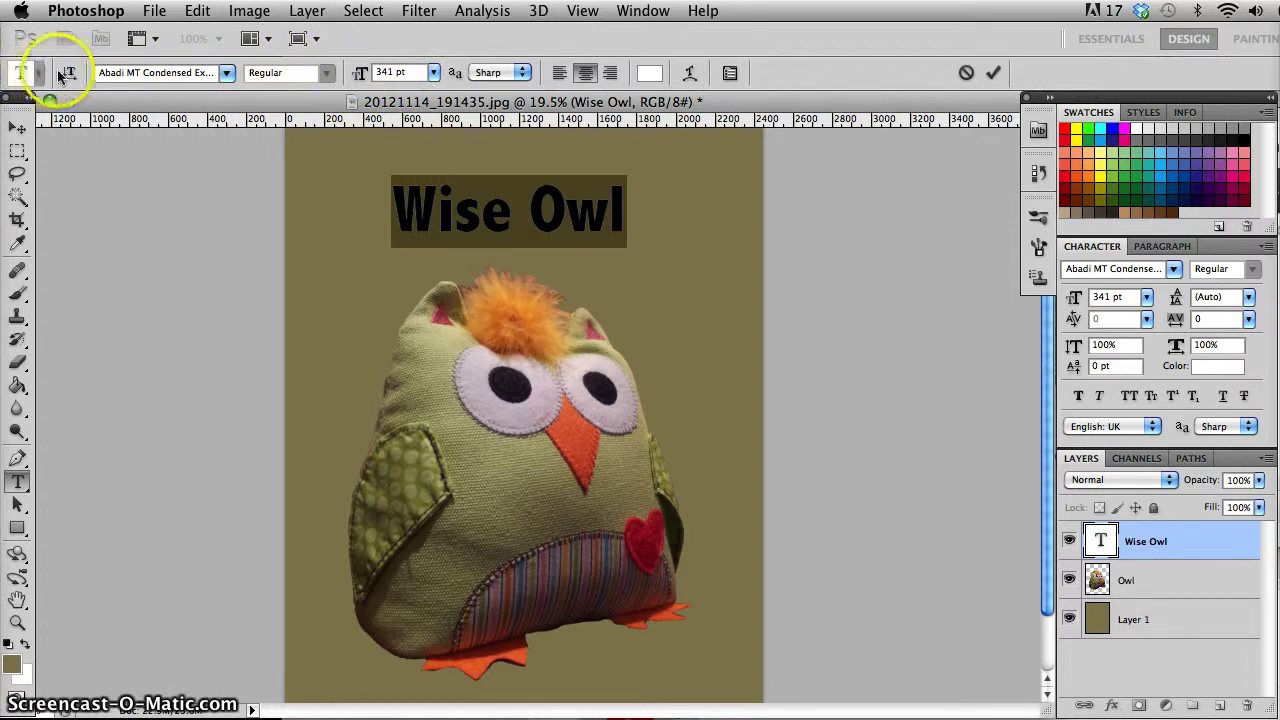
click(229, 73)
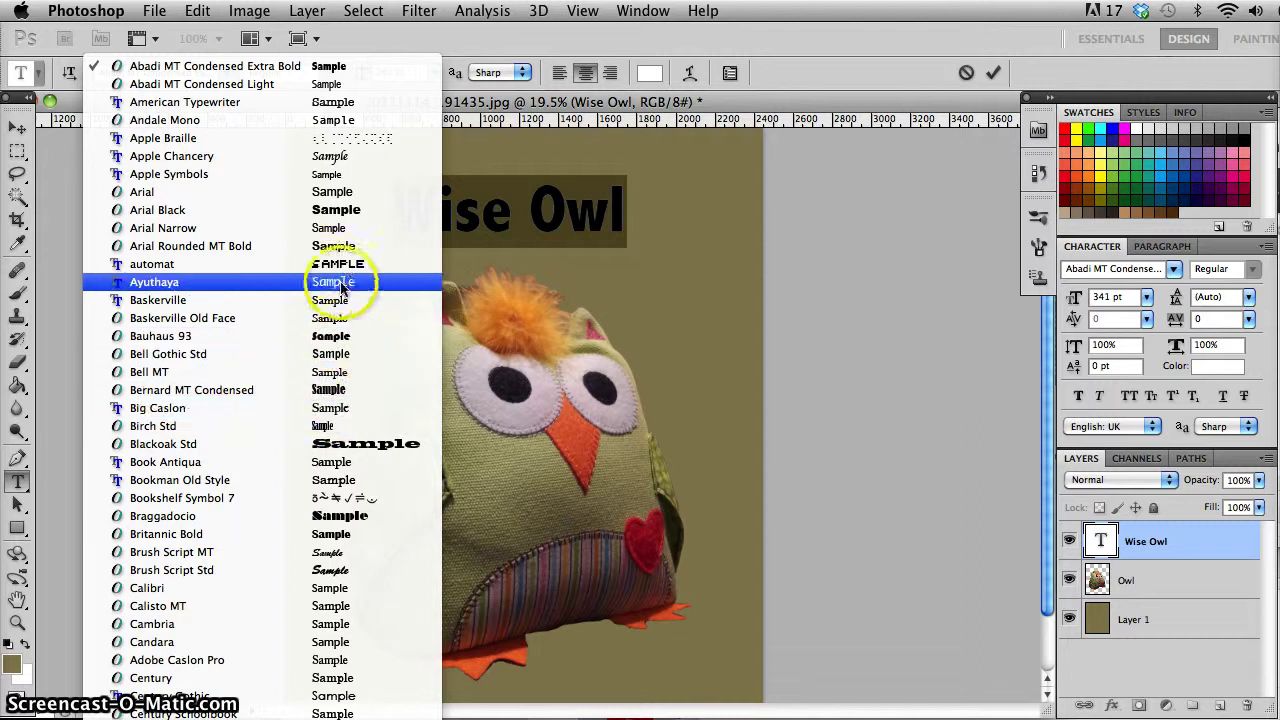
scroll(248, 470, down, 3)
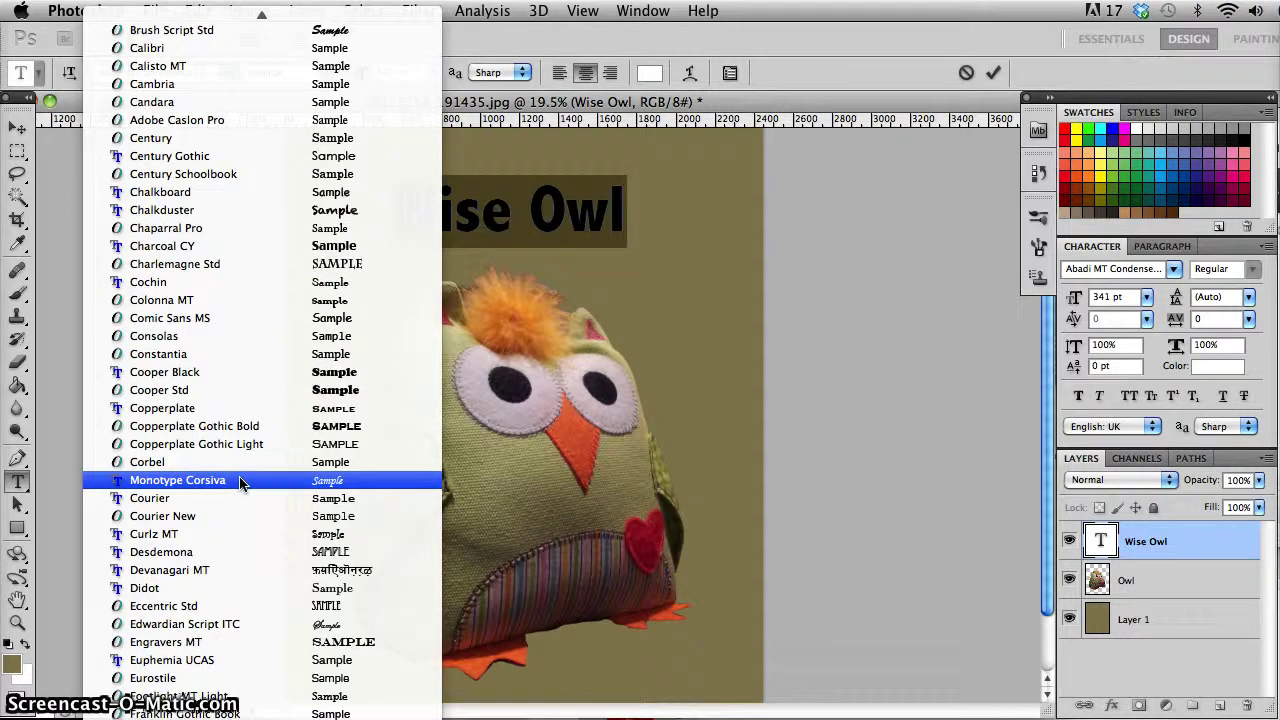
scroll(240, 483, down, 12)
scroll(243, 482, down, 8)
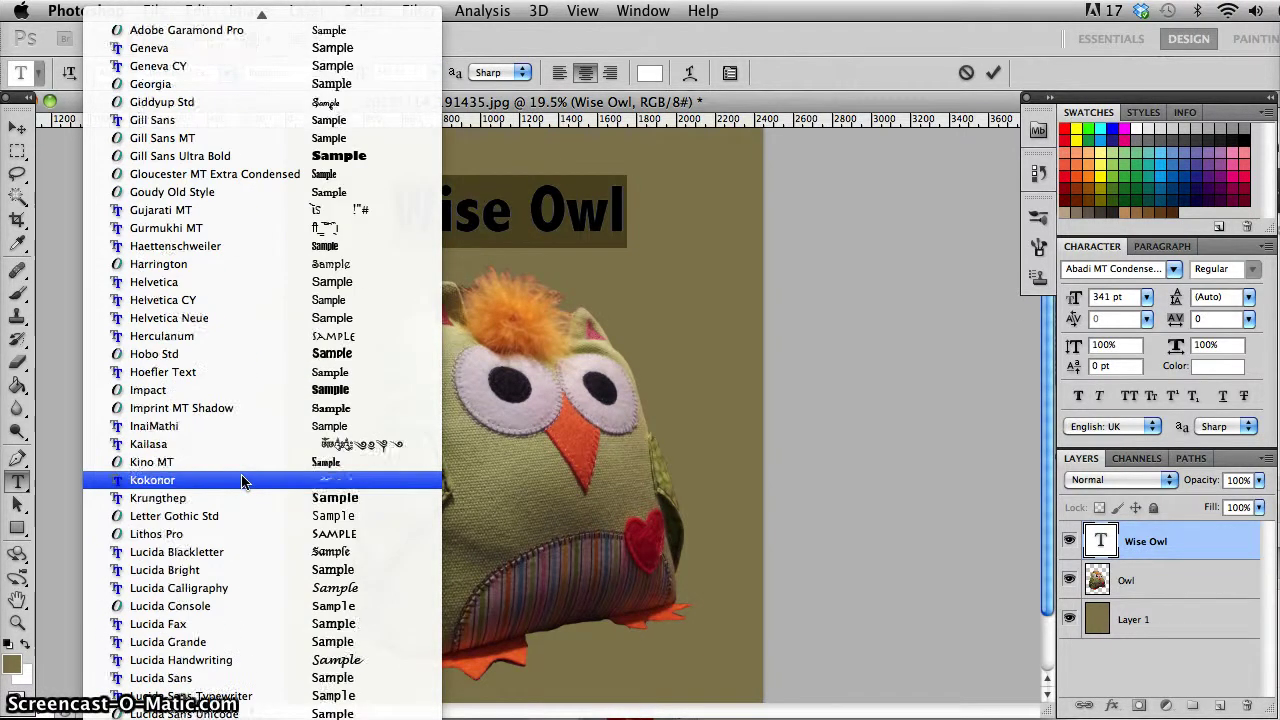
scroll(243, 482, down, 9)
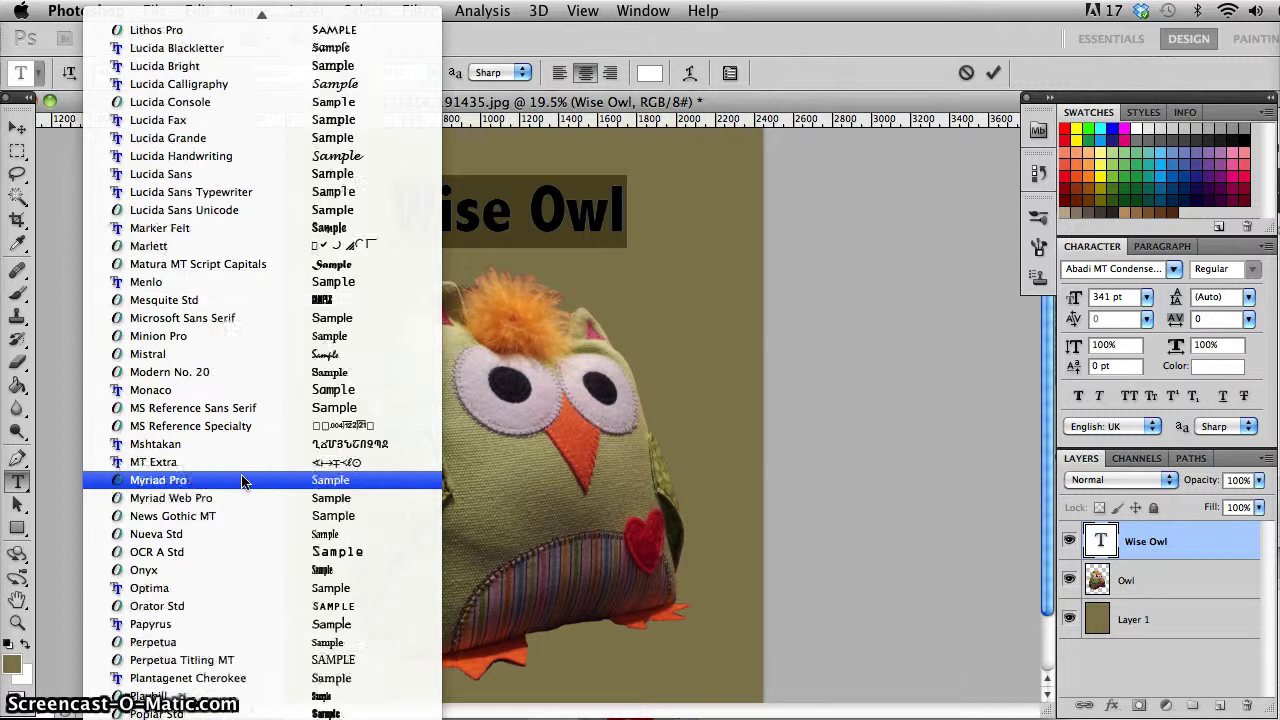
scroll(243, 482, up, 14)
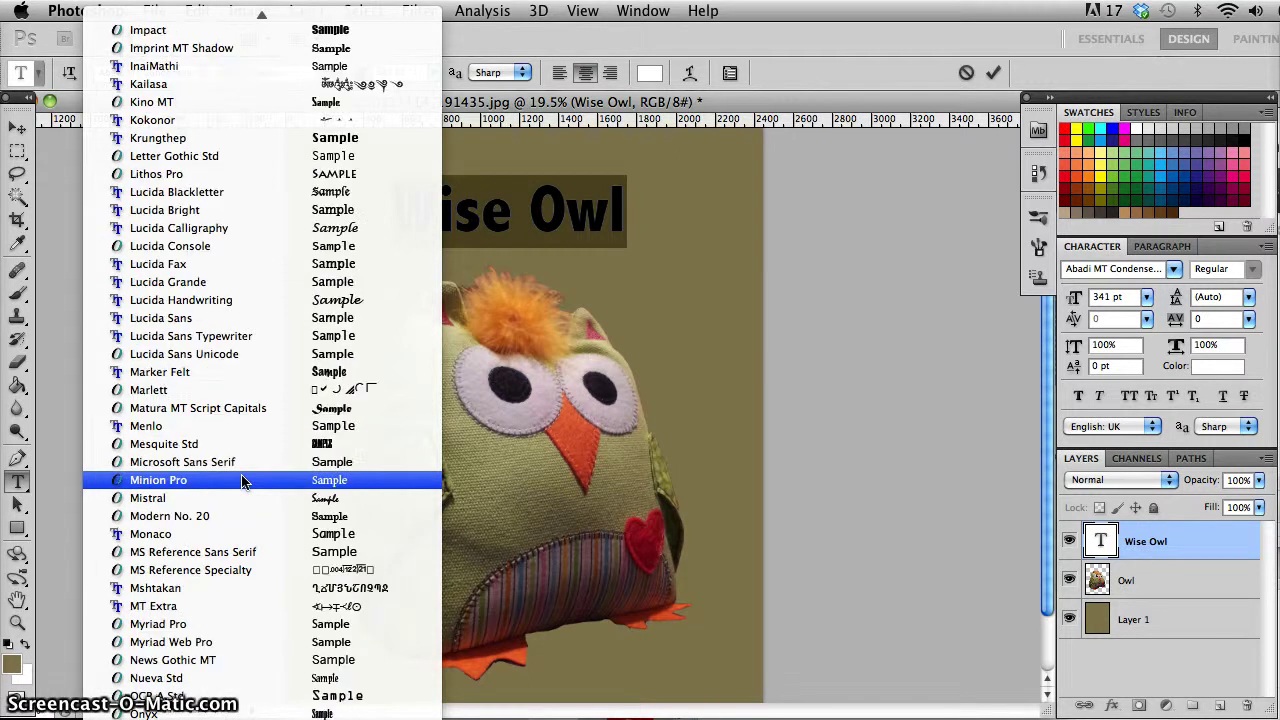
drag(253, 406, 237, 300)
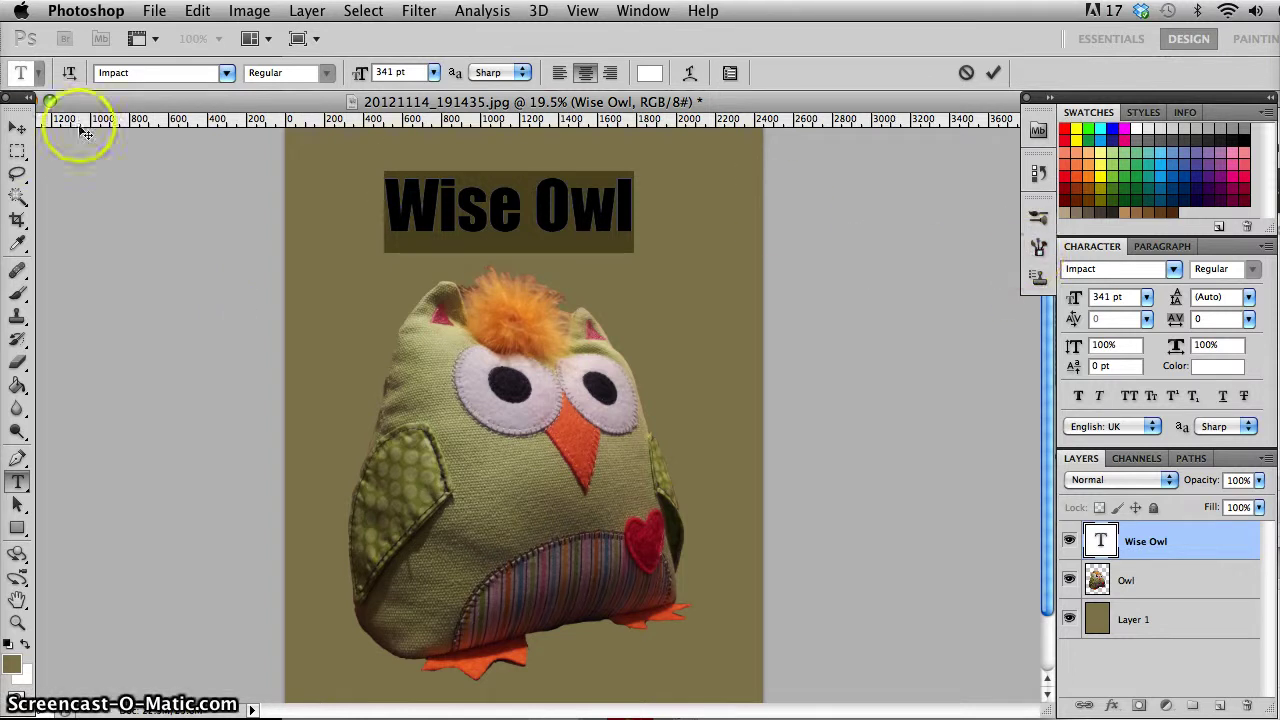
- Preview the title in Lucida Console, Lucida Grande, Mesquite Std, Minion Pro, Onyx and more
click(136, 72)
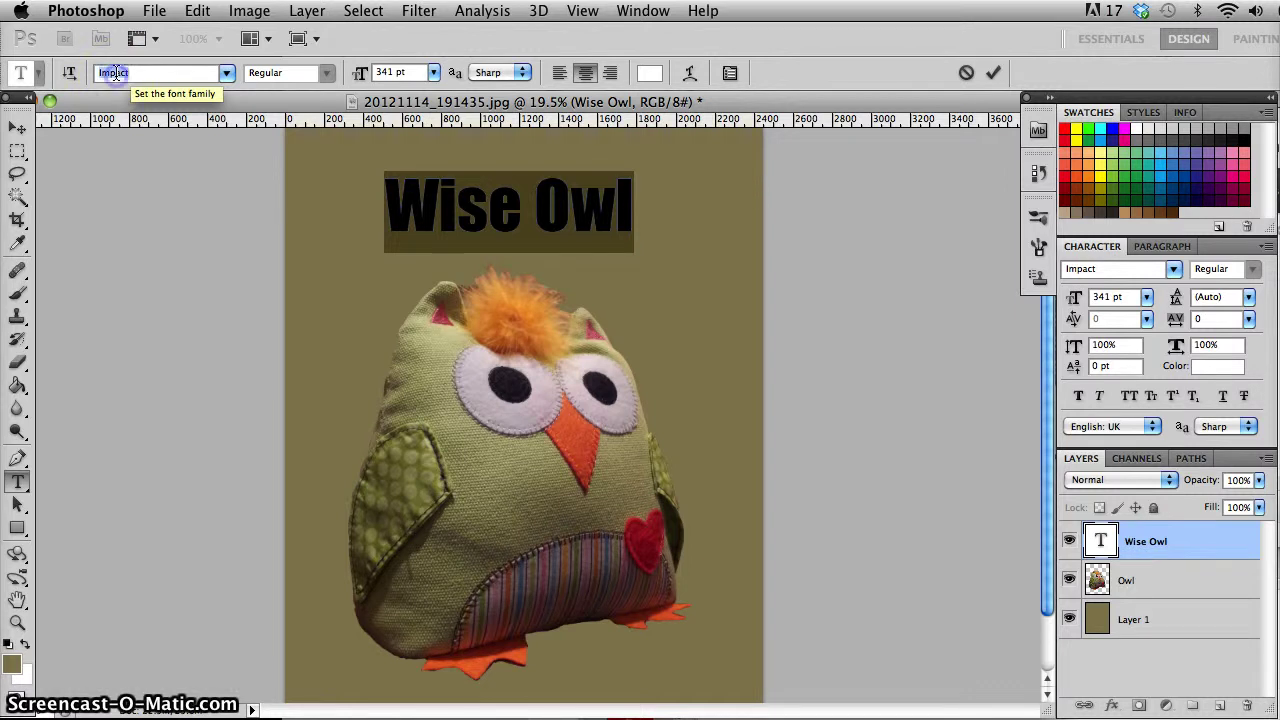
click(115, 73)
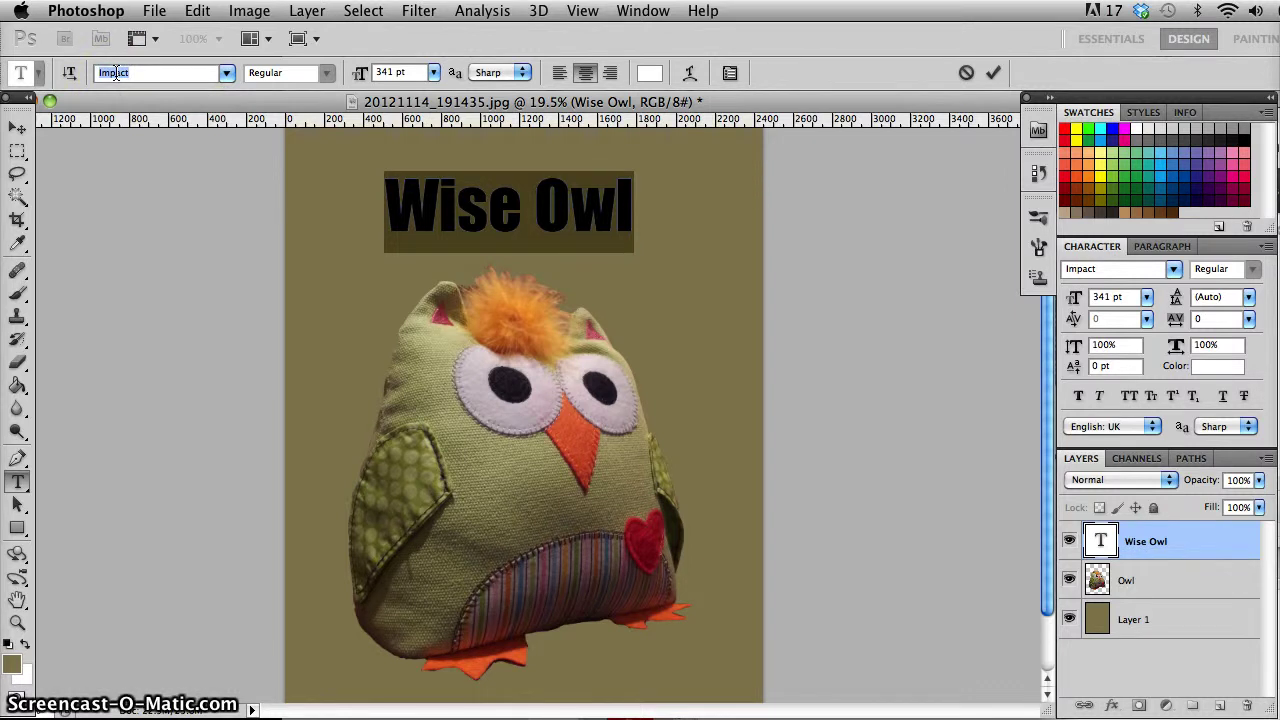
click(155, 72)
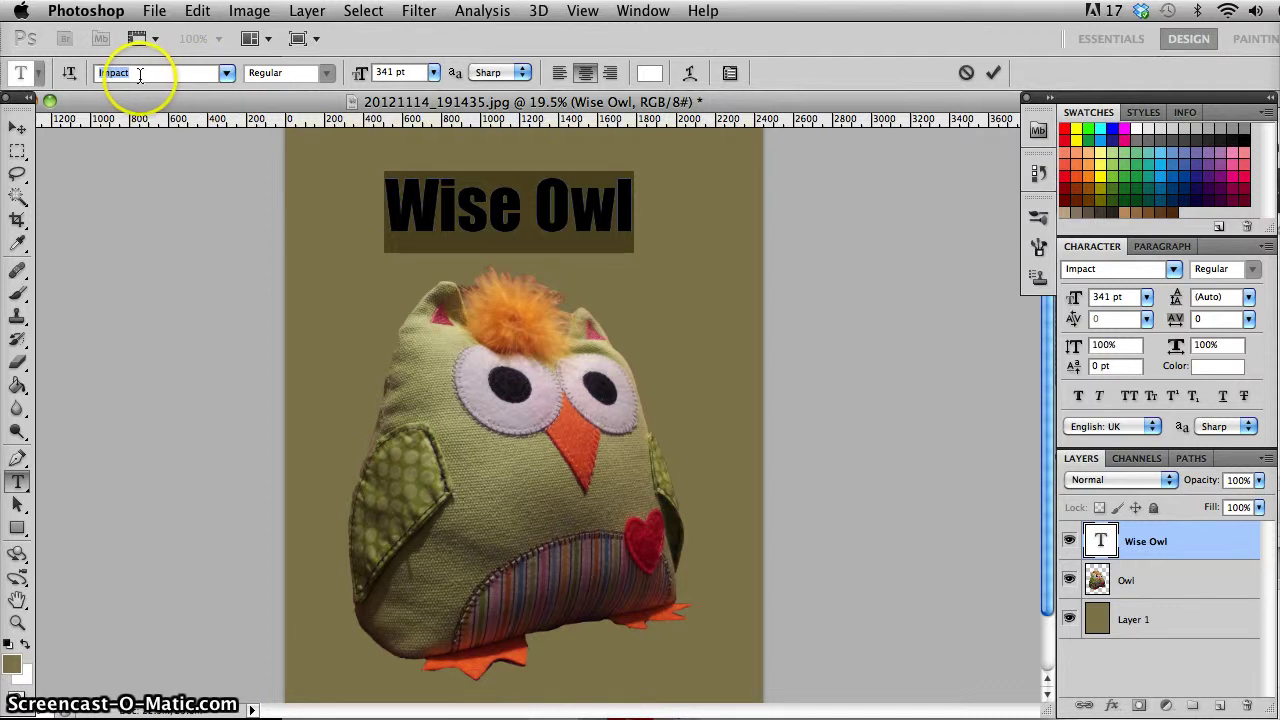
key(Down)
key(Down)
key(Down)
key(Down)
key(Down)
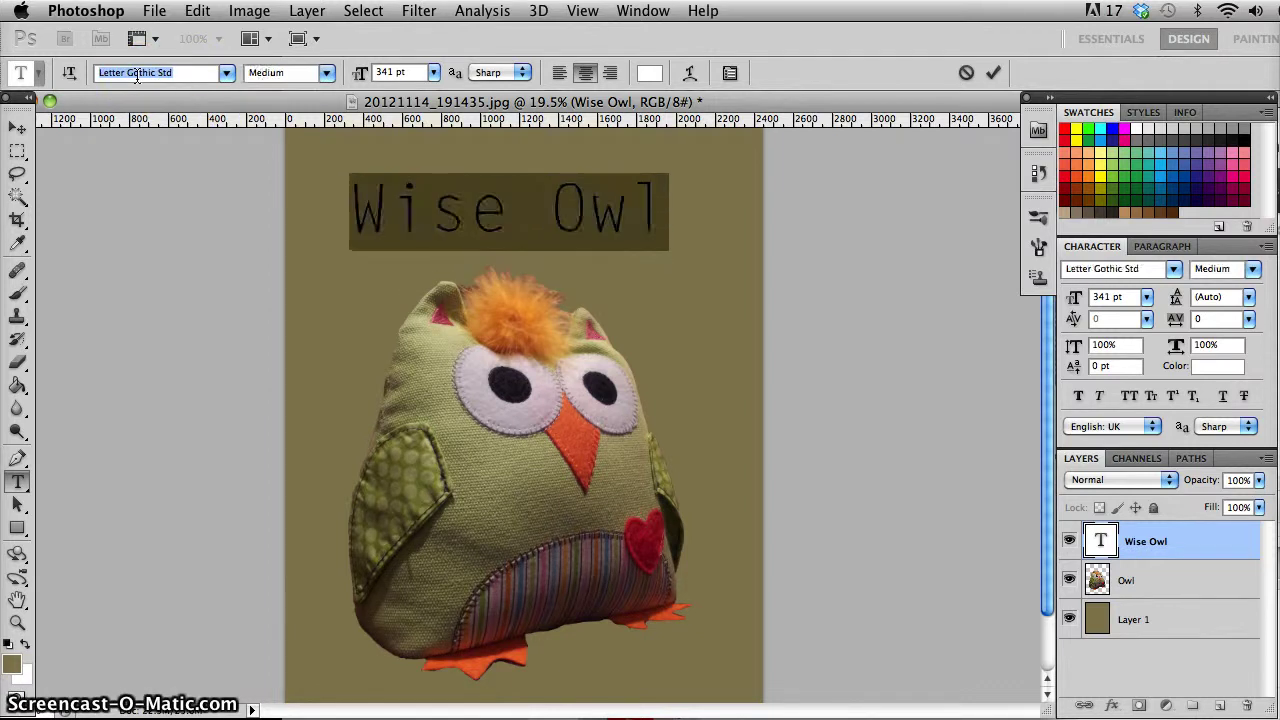
key(Down)
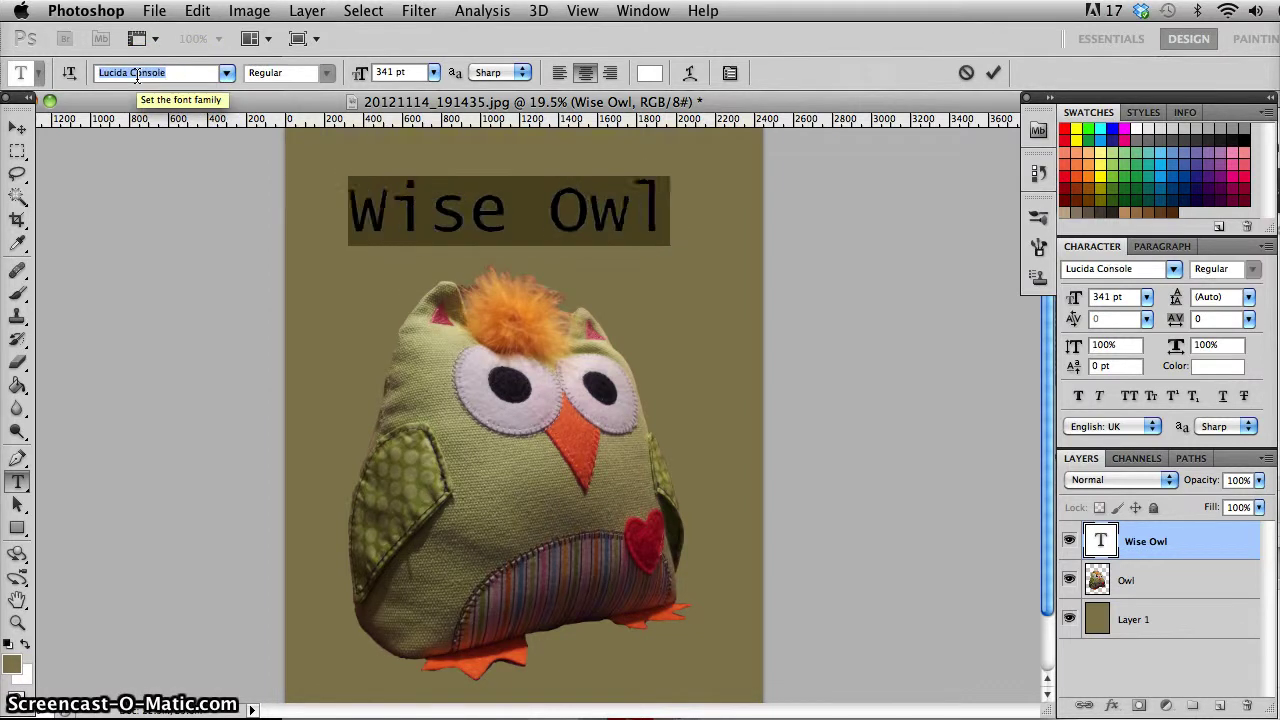
key(Down)
key(Down)
key(Down)
key(Down)
key(Down)
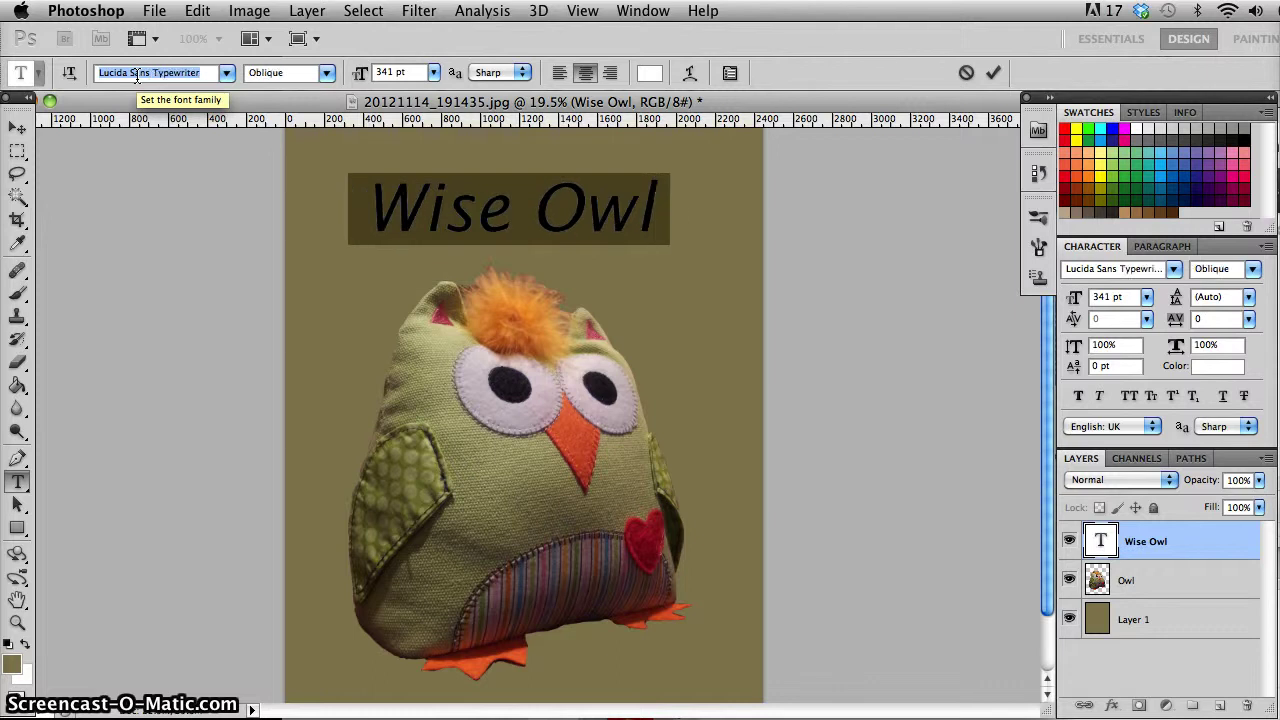
key(Down)
key(Down)
key(Down)
key(Down)
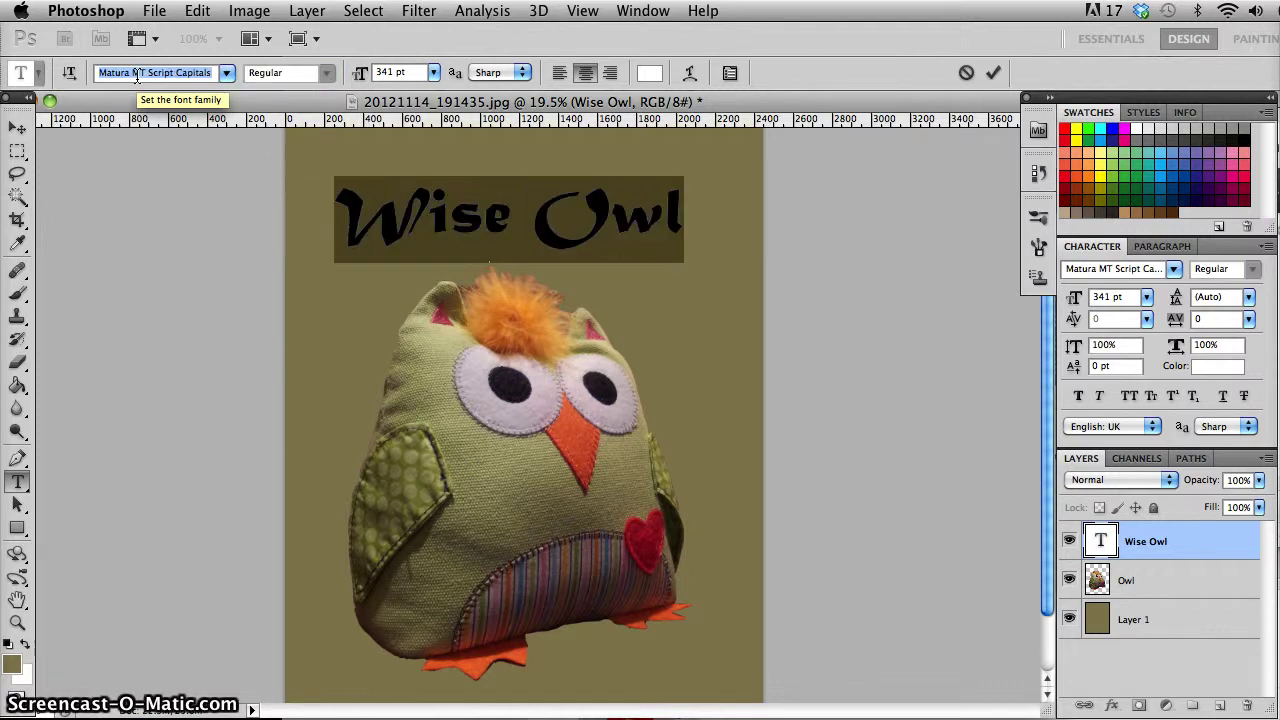
key(Down)
key(Down)
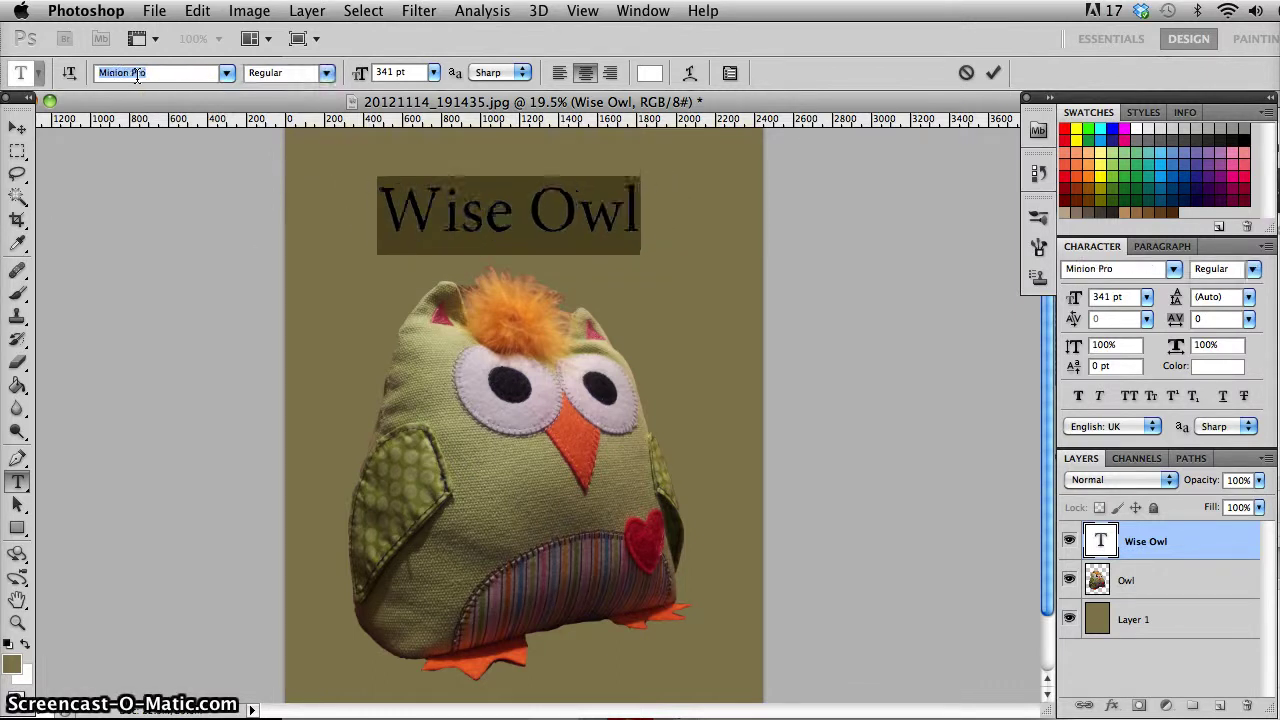
key(Down)
key(Down)
key(Down)
key(Down)
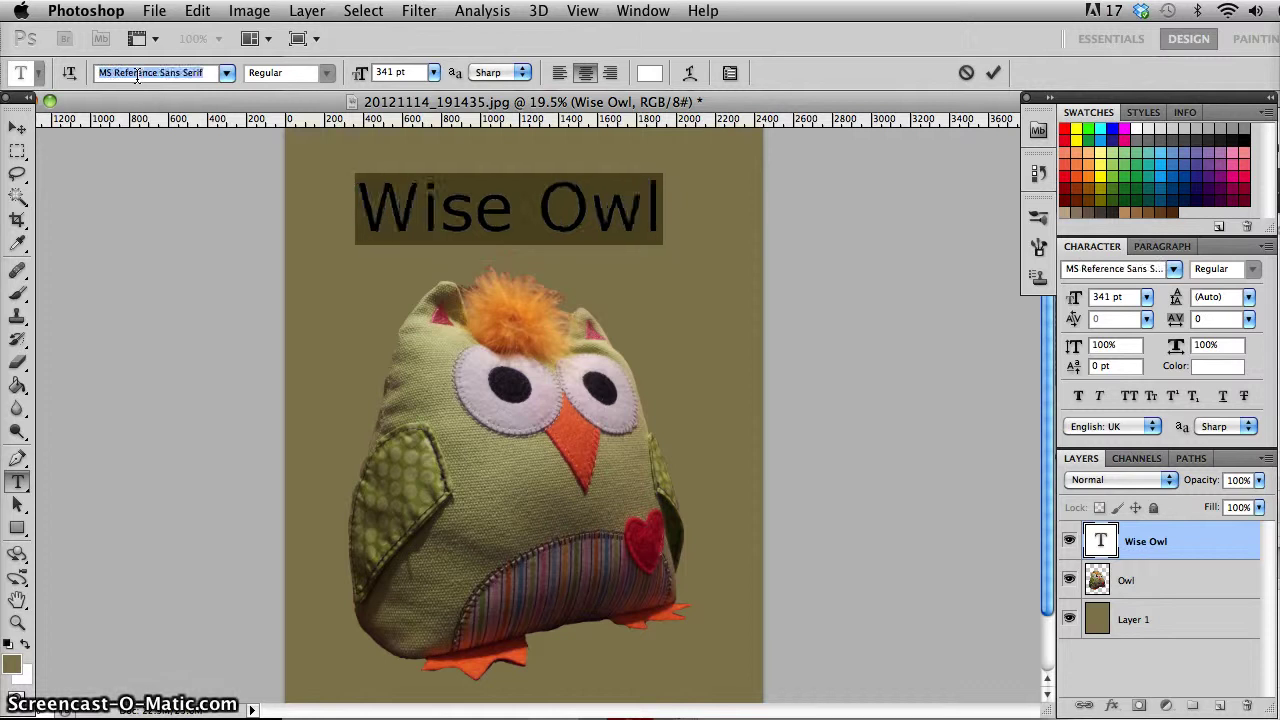
key(Down)
key(Down)
key(Down)
key(Down)
key(Down)
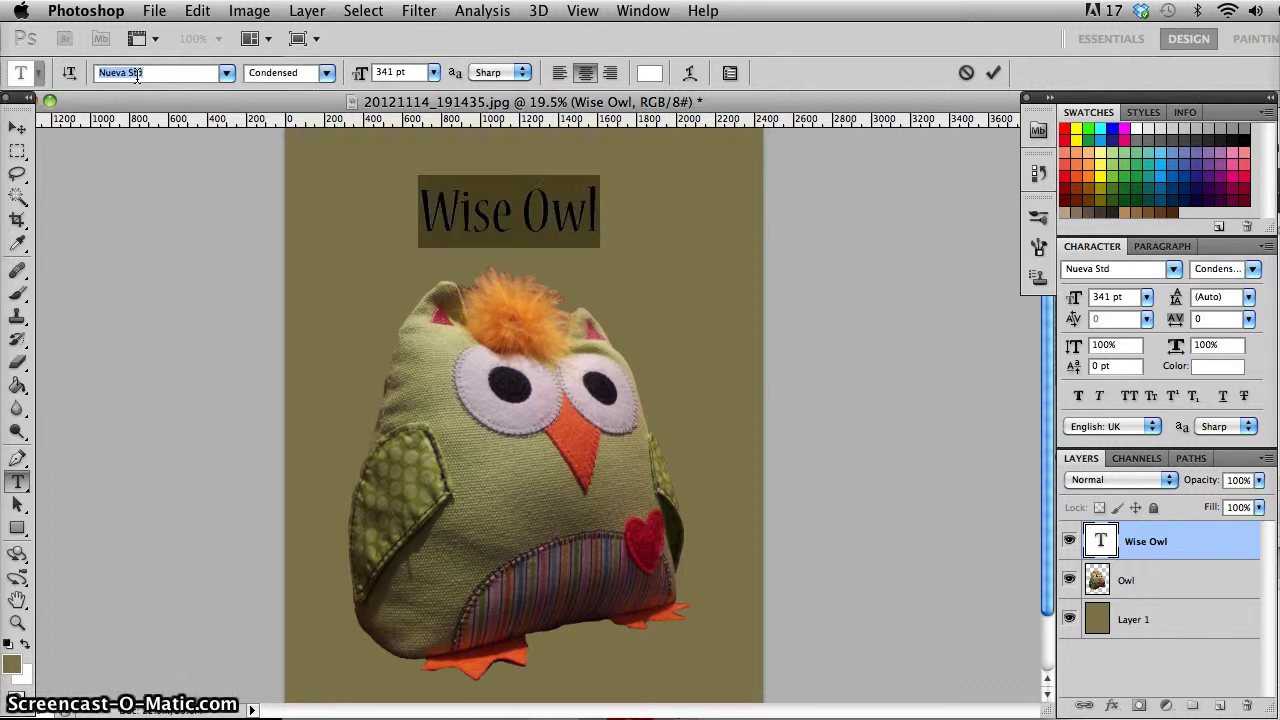
key(Down)
key(Down)
key(Down)
key(Down)
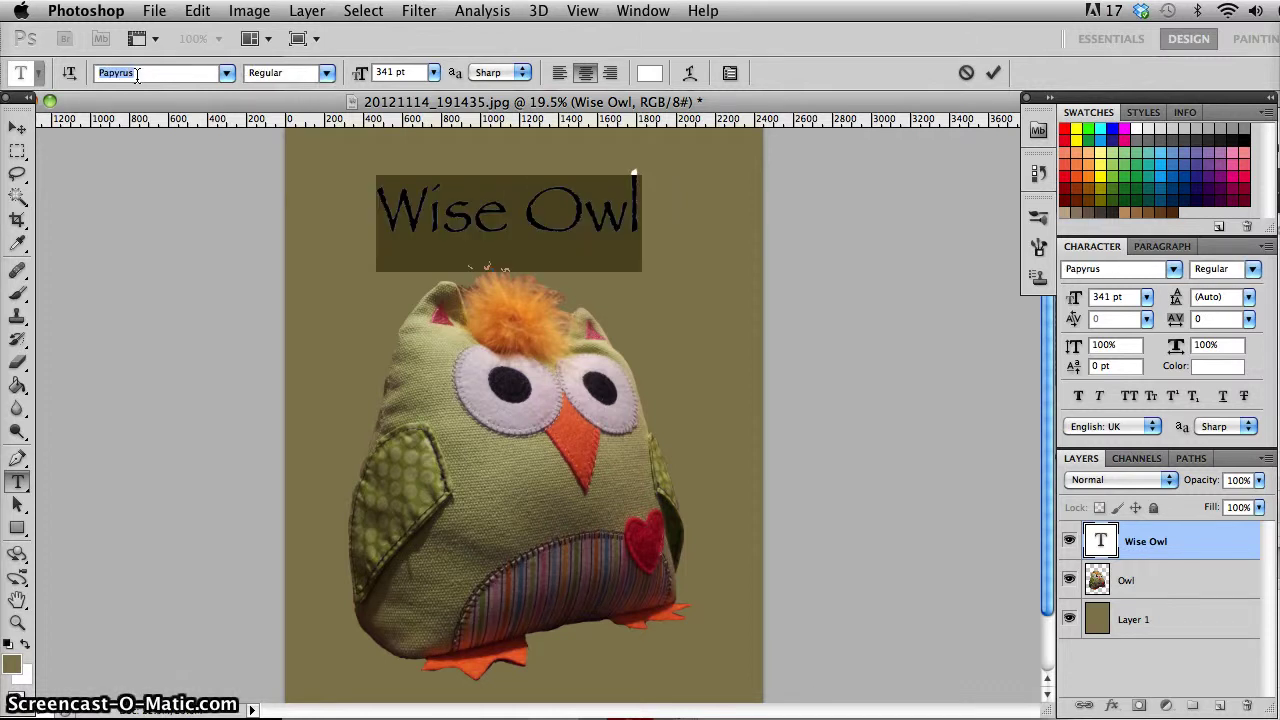
key(Down)
key(Down)
key(Down)
key(Down)
key(Down)
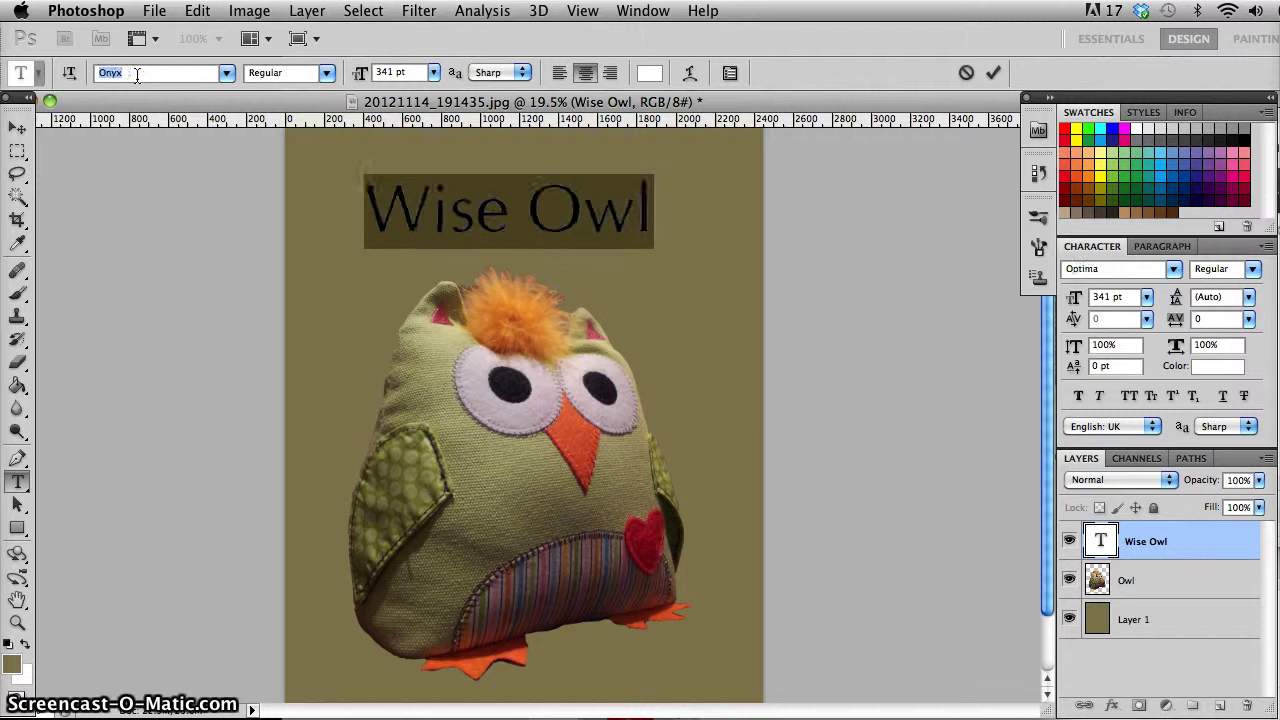
- Step back up the font list toward Impact
key(Up)
key(Up)
key(Up)
key(Up)
key(Up)
key(Up)
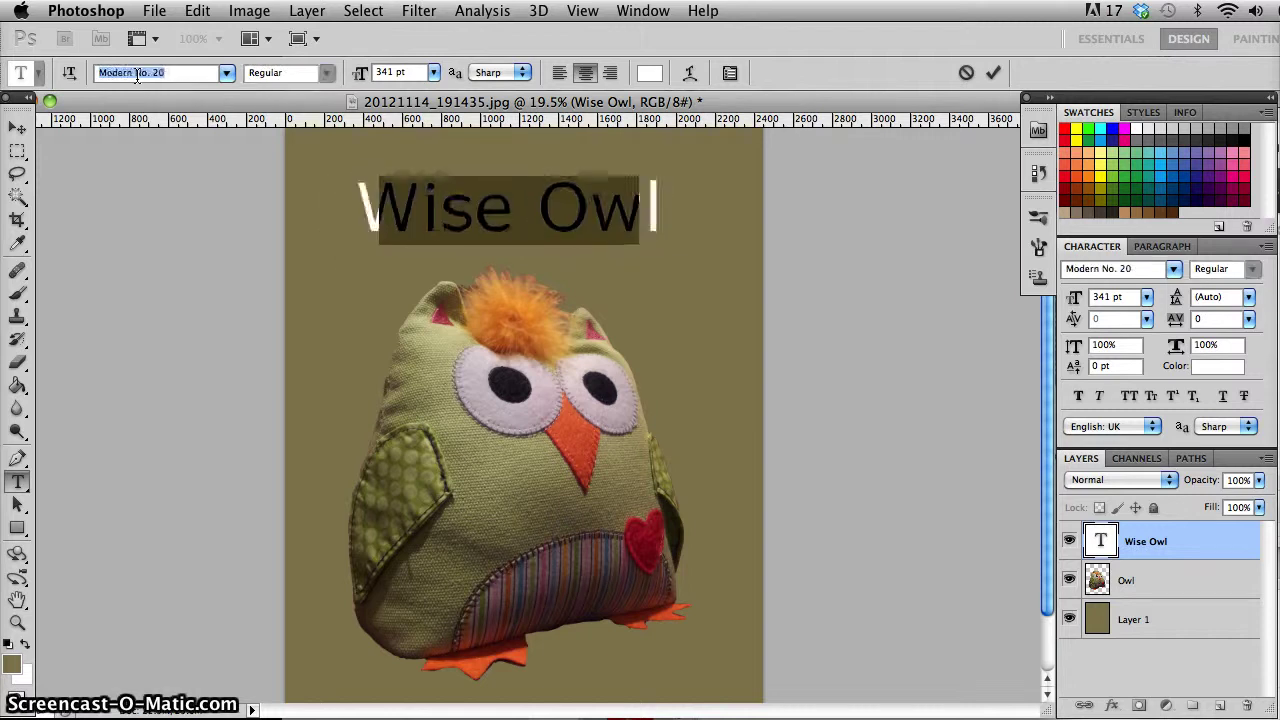
key(Up)
key(Up)
key(Up)
key(Up)
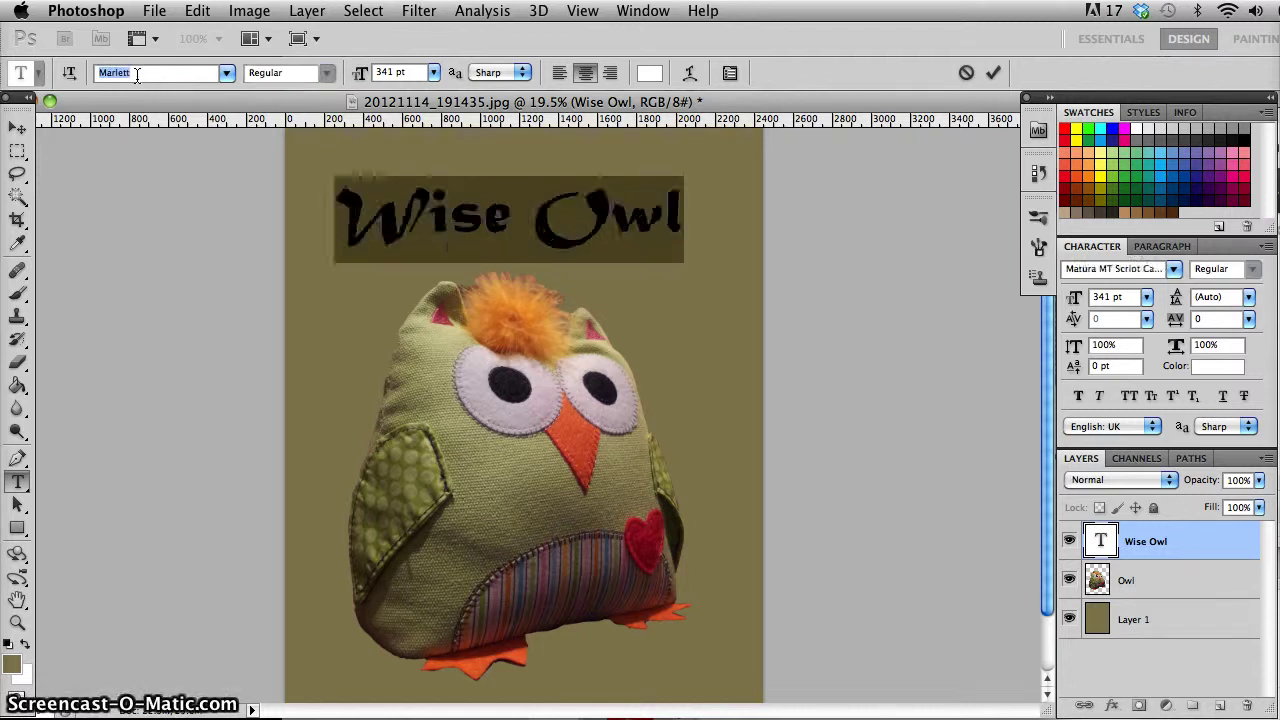
key(Up)
key(Up)
key(Up)
key(Up)
key(Up)
key(Up)
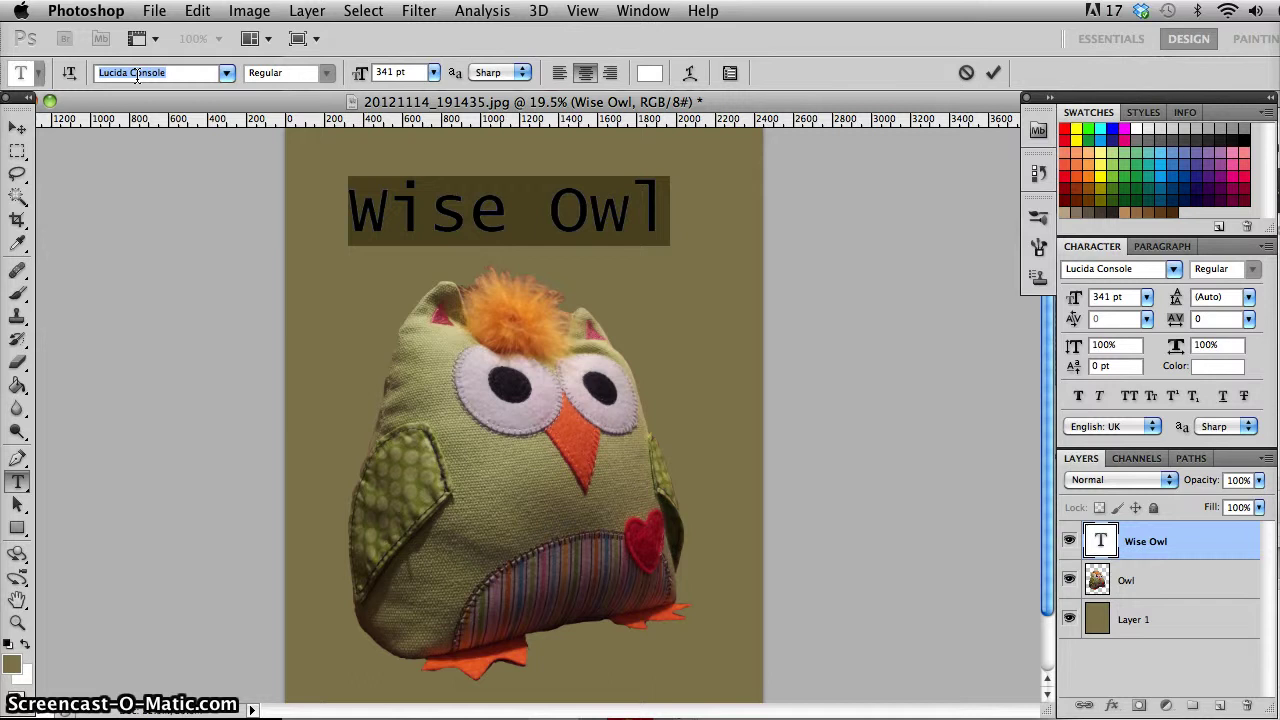
key(Up)
key(Up)
key(Up)
key(Up)
key(Up)
key(Up)
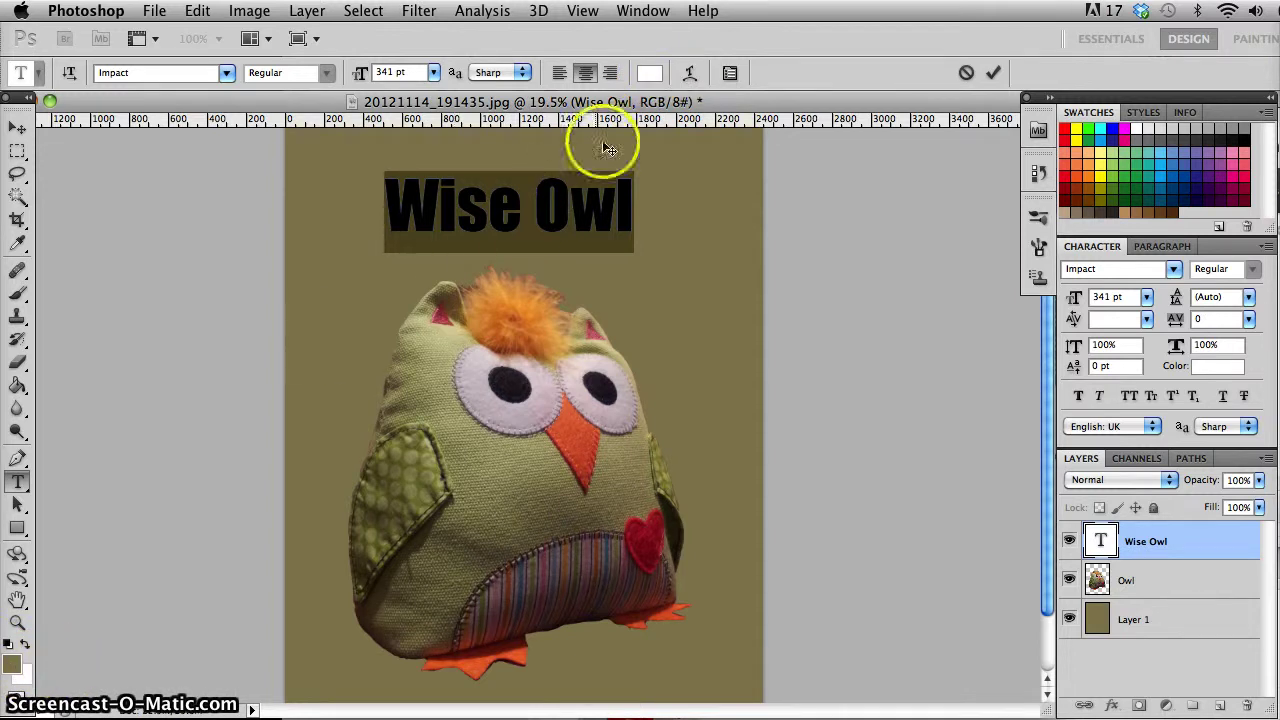
- Open the text colour chooser beside the title and shift the hue toward cyan
click(651, 74)
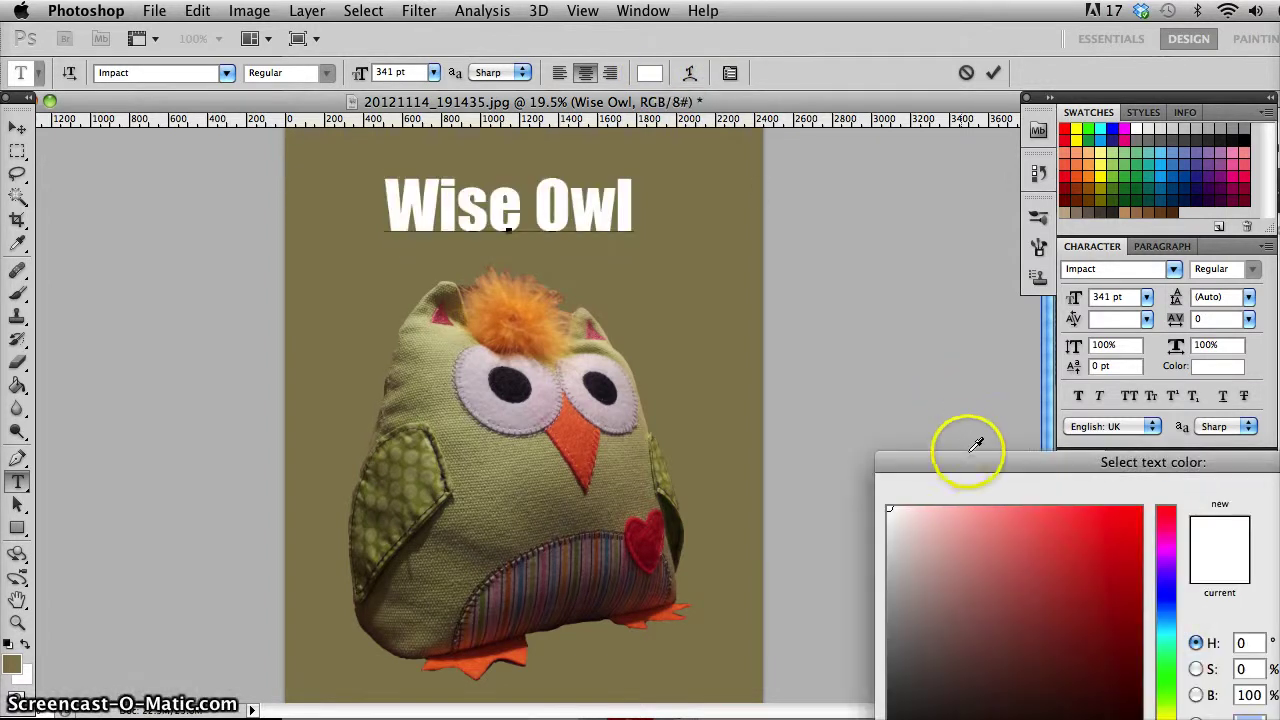
drag(970, 464, 747, 168)
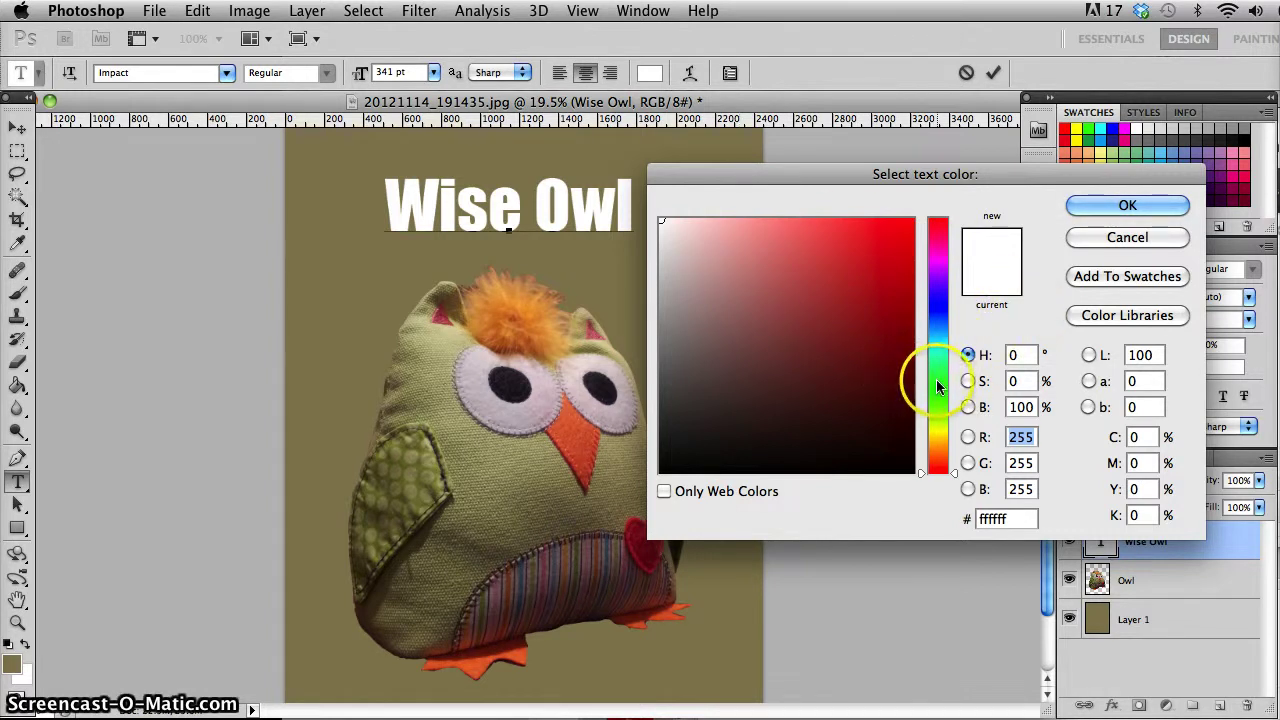
mouse_move(936, 379)
mouse_down()
mouse_move(935, 240)
mouse_move(938, 389)
mouse_move(938, 373)
mouse_up()
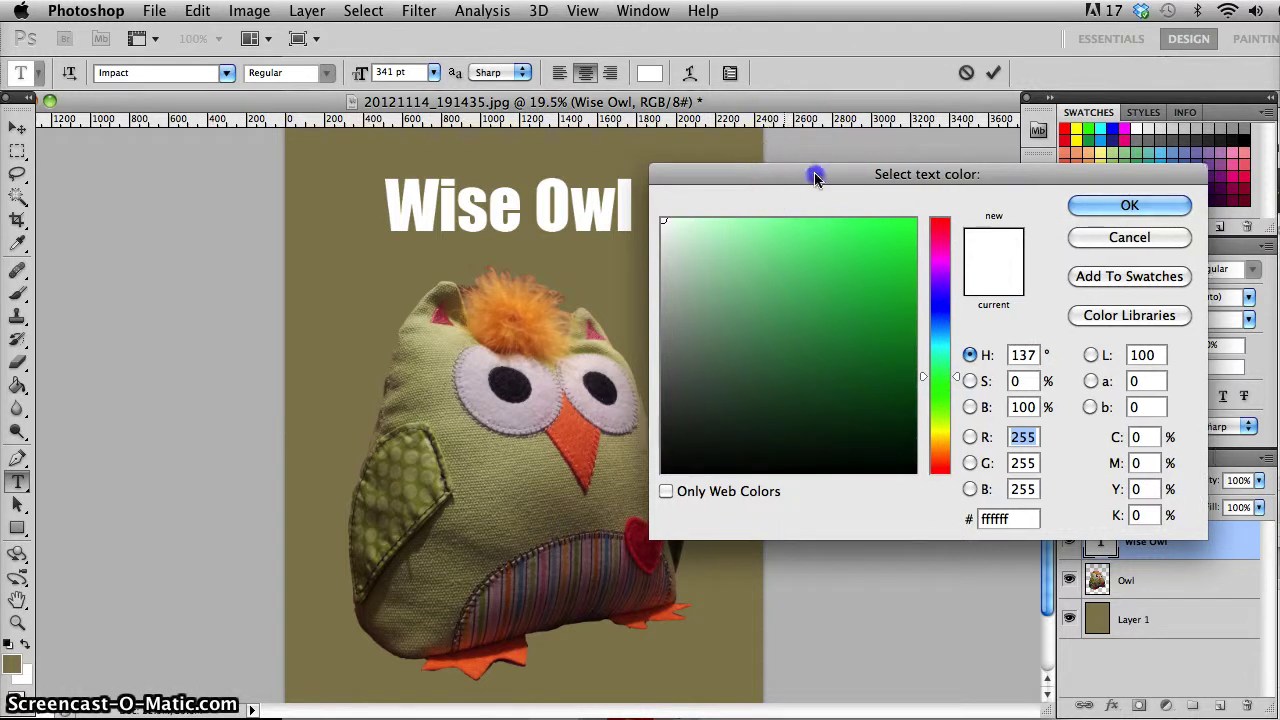
drag(817, 173, 850, 173)
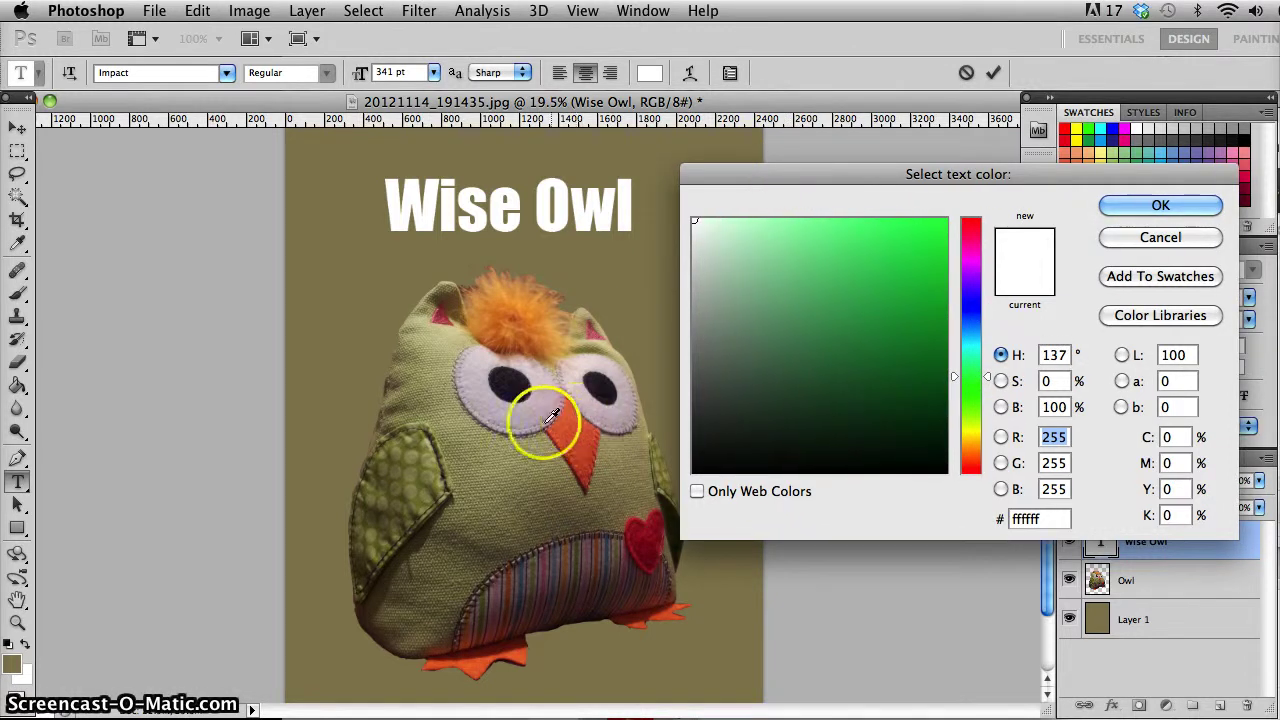
- Sample the owl's ear, eye, beak, body and feather colours, then confirm pure white ffffff
click(446, 313)
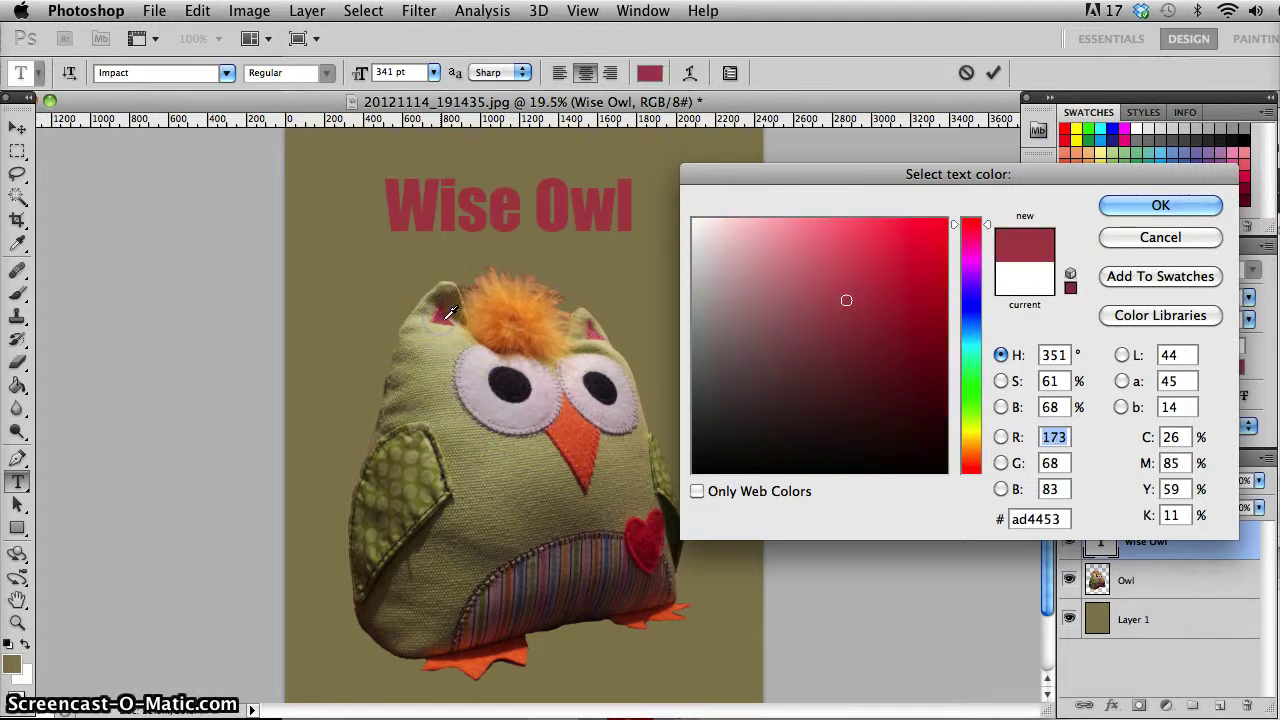
click(573, 376)
click(560, 393)
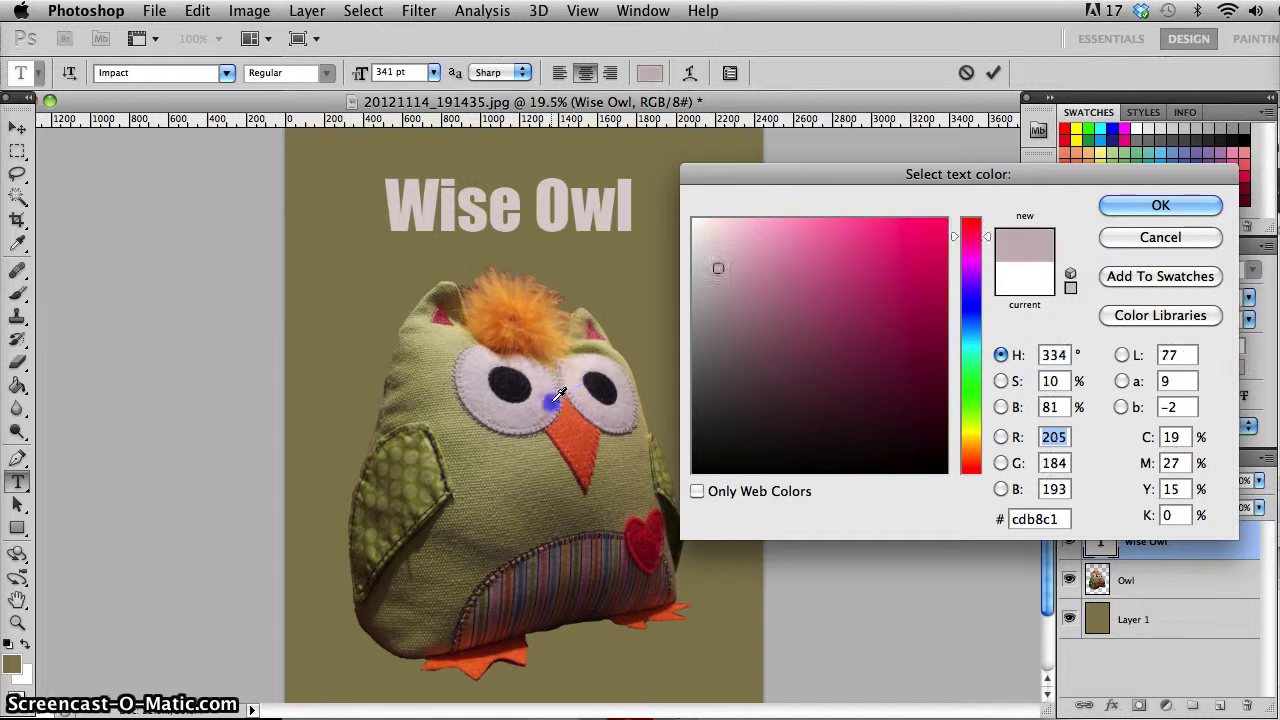
click(582, 436)
click(460, 505)
click(416, 504)
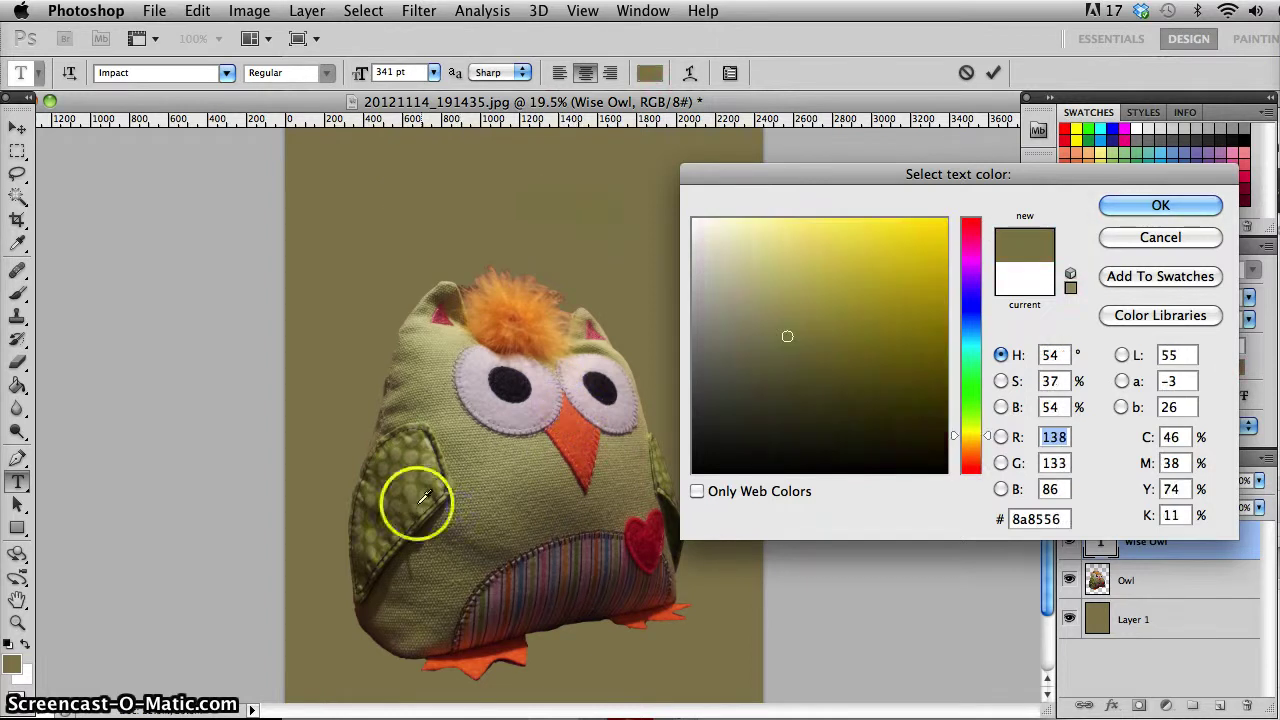
click(464, 372)
click(520, 350)
click(527, 325)
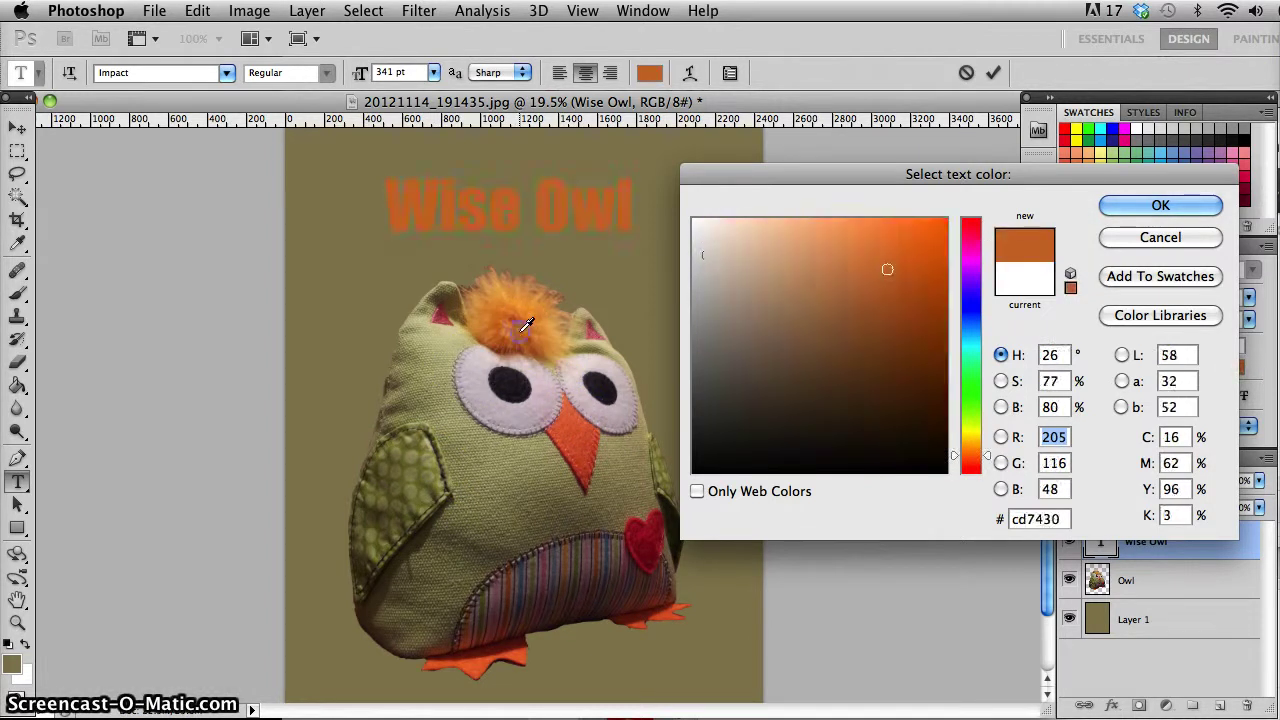
click(556, 313)
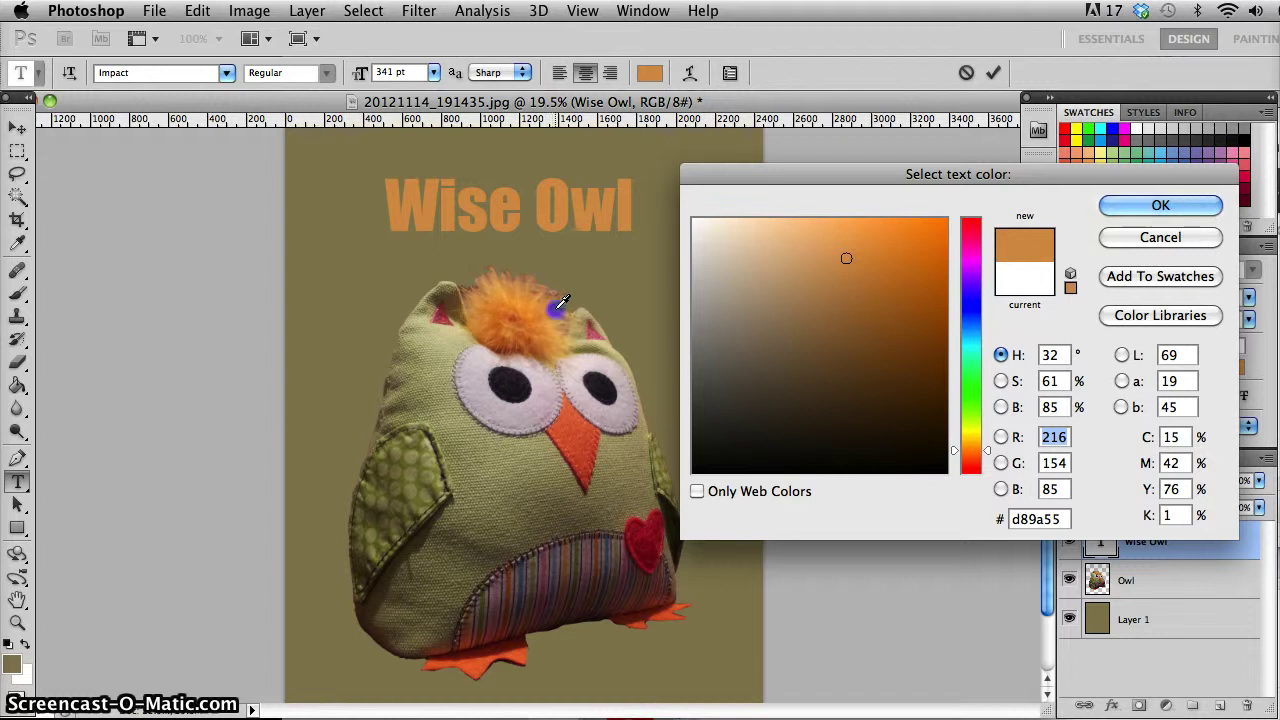
click(563, 295)
click(522, 367)
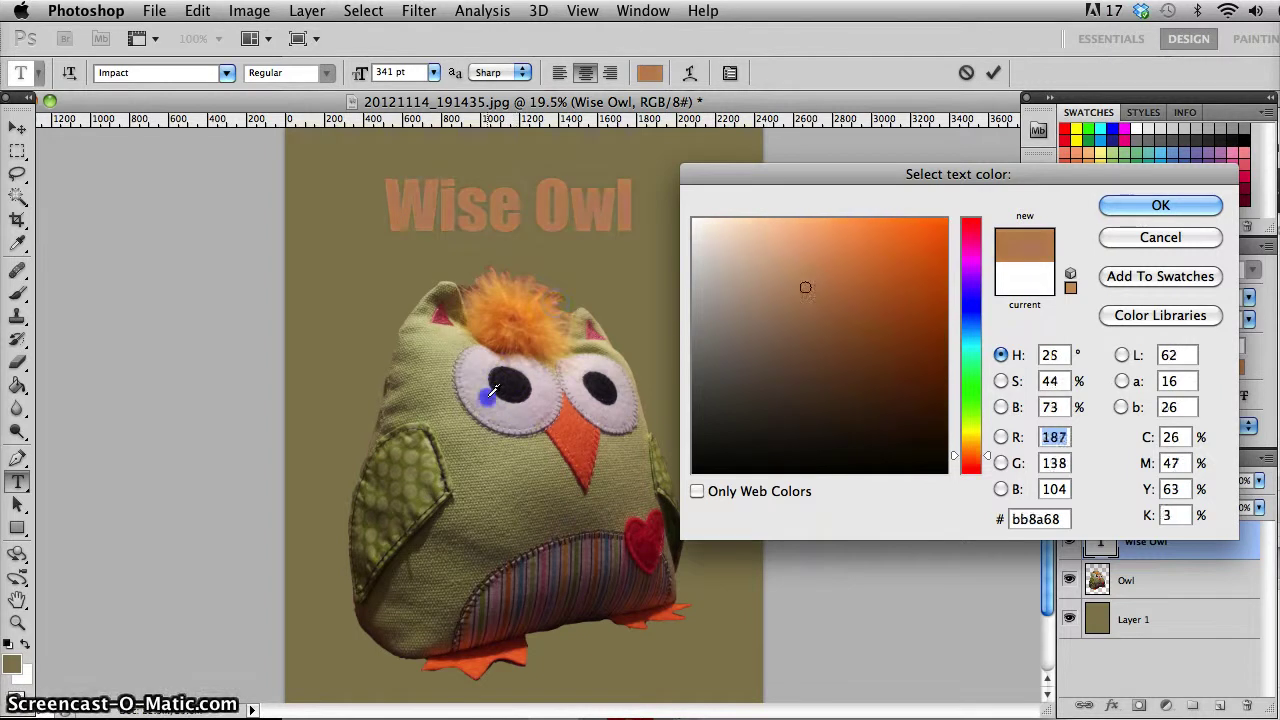
click(493, 390)
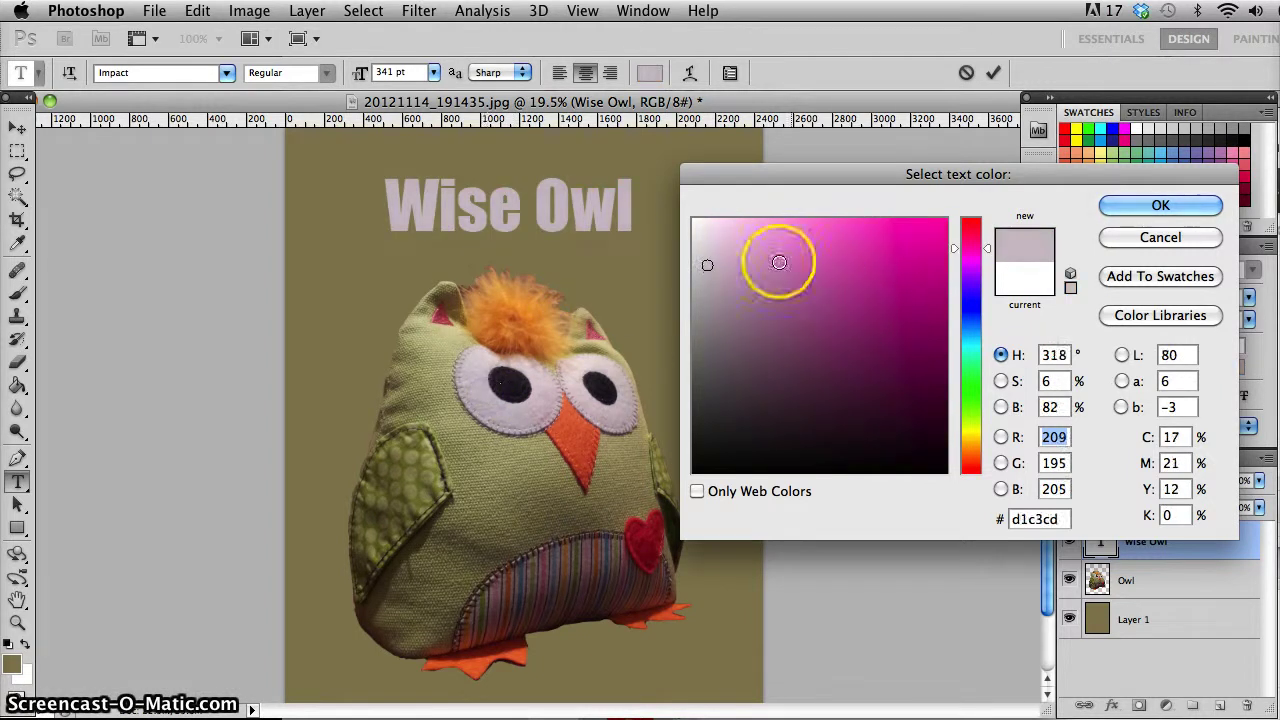
drag(777, 257, 694, 214)
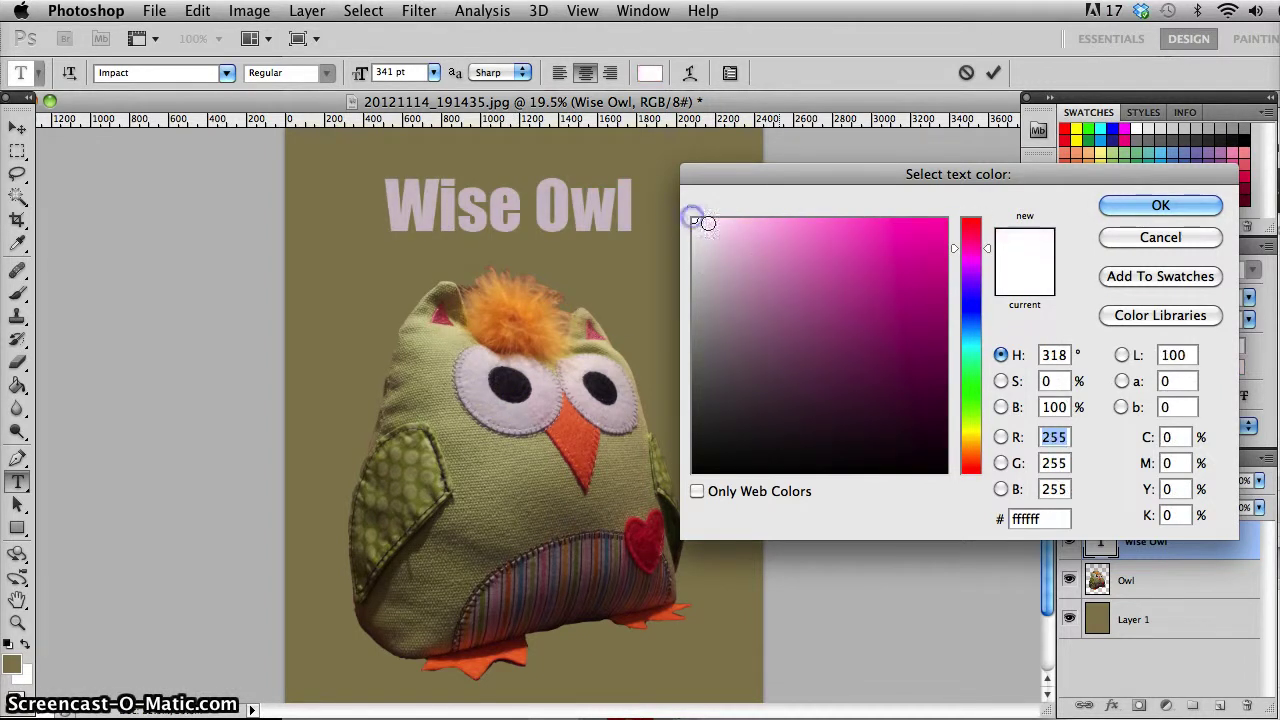
click(1158, 205)
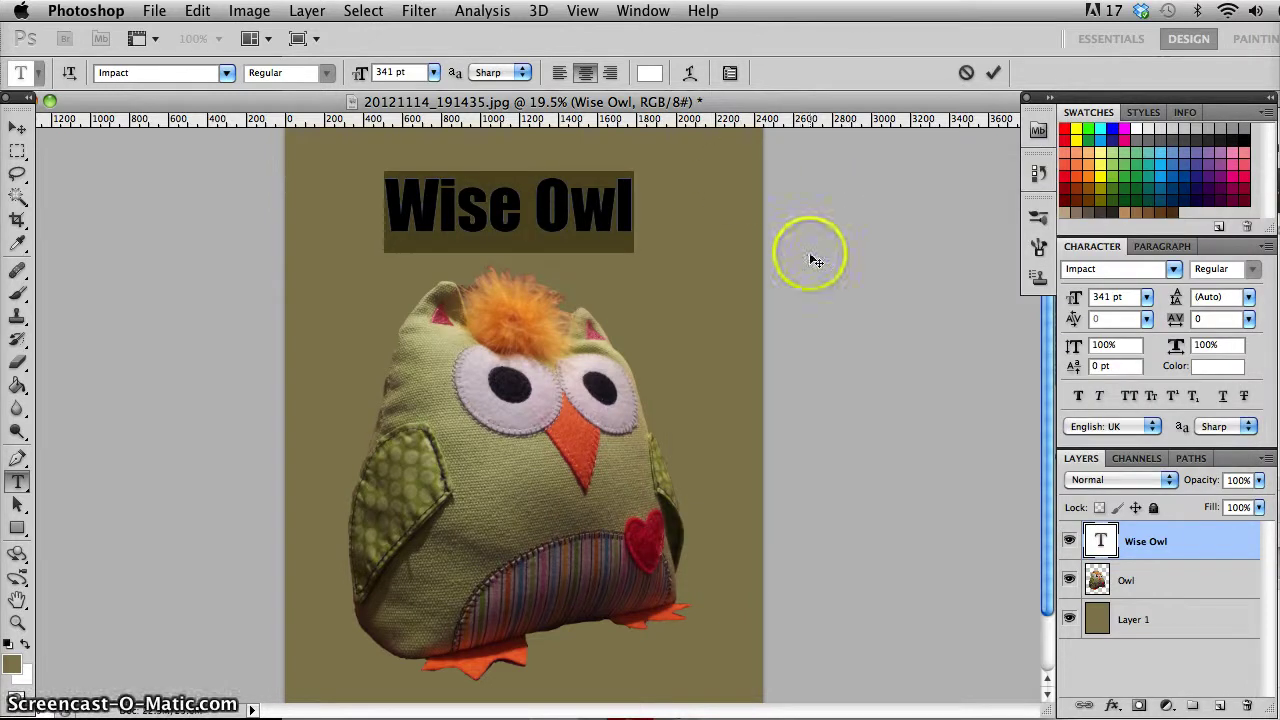
- Preview the title with the Bulge, Wave and Fisheye warp styles
click(693, 82)
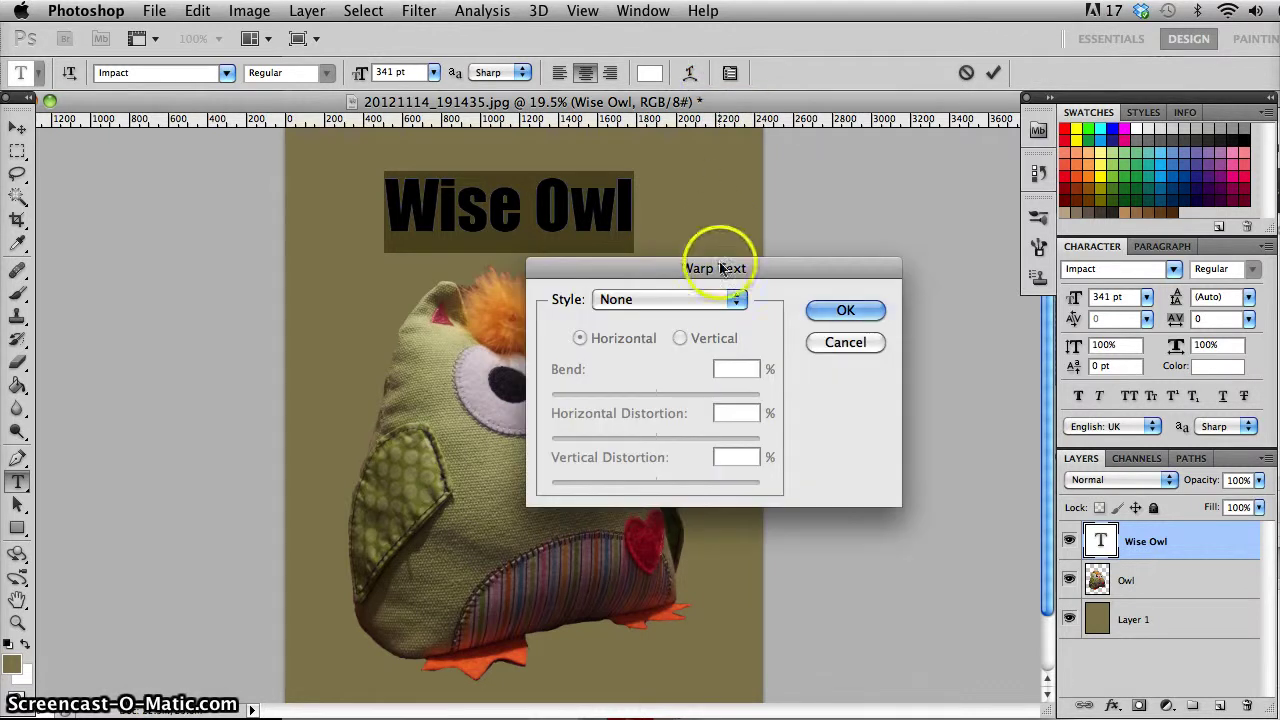
drag(714, 263, 862, 135)
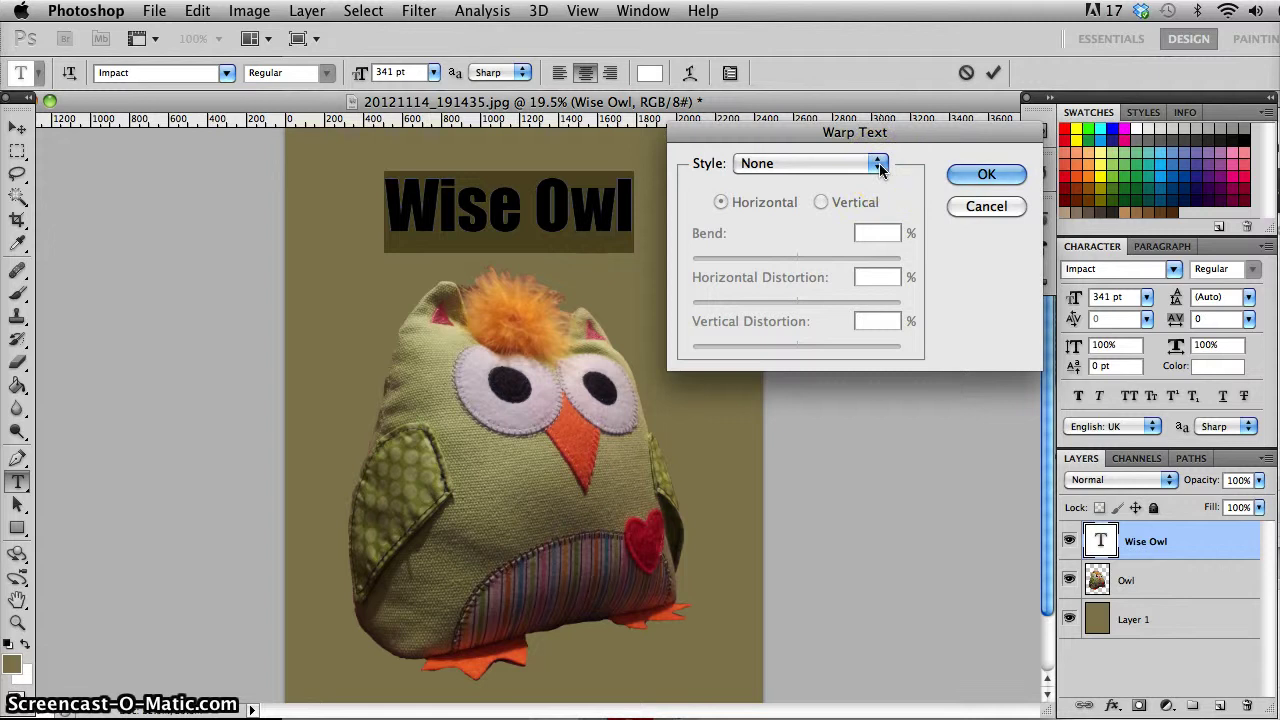
click(878, 165)
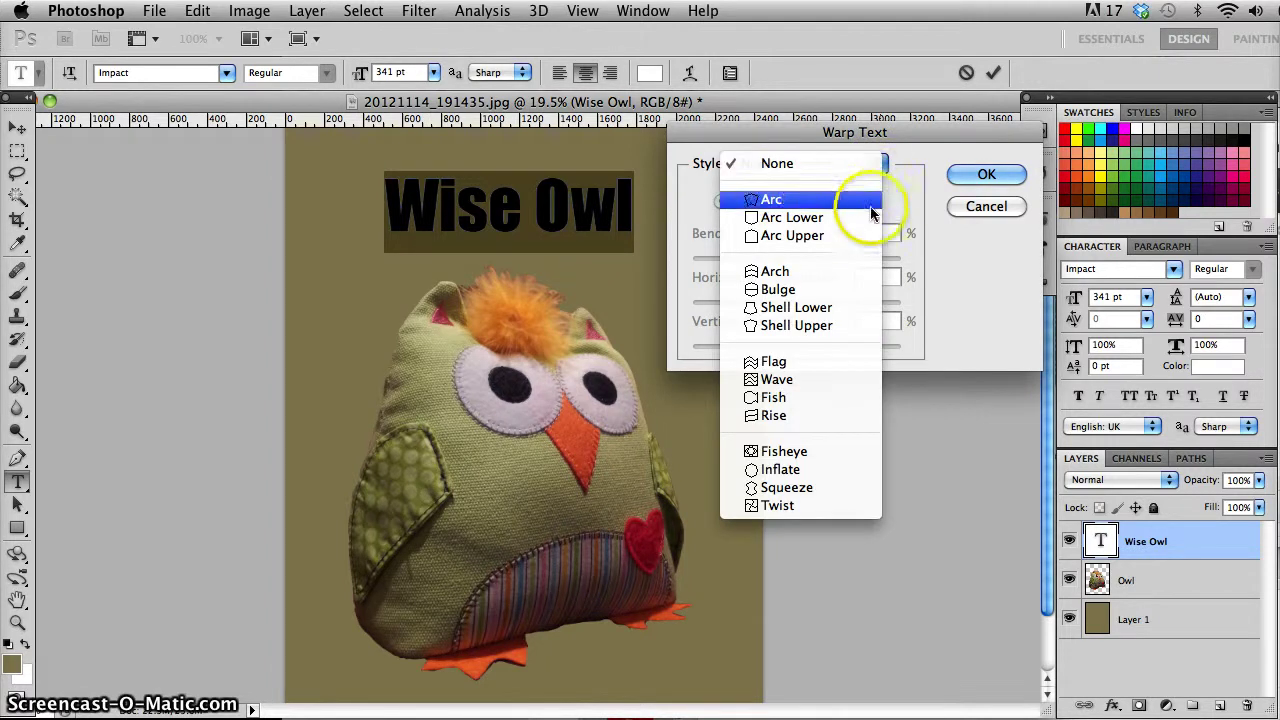
click(848, 290)
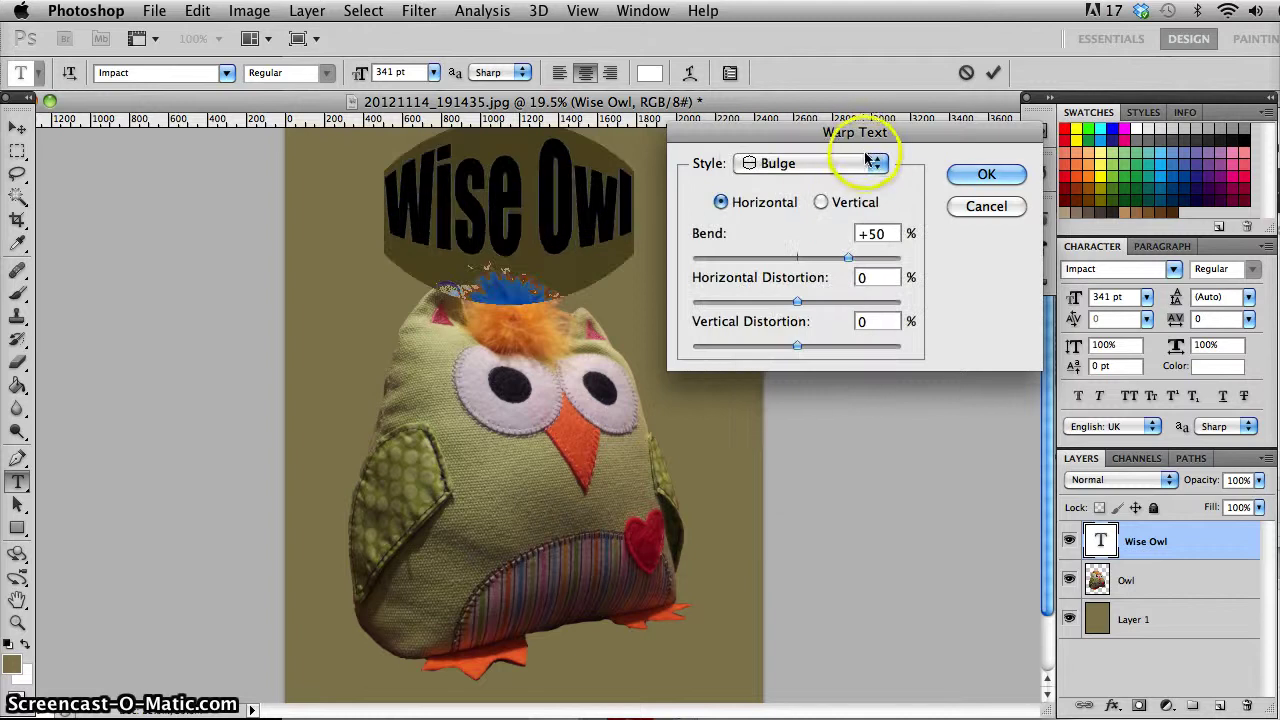
click(875, 164)
click(808, 253)
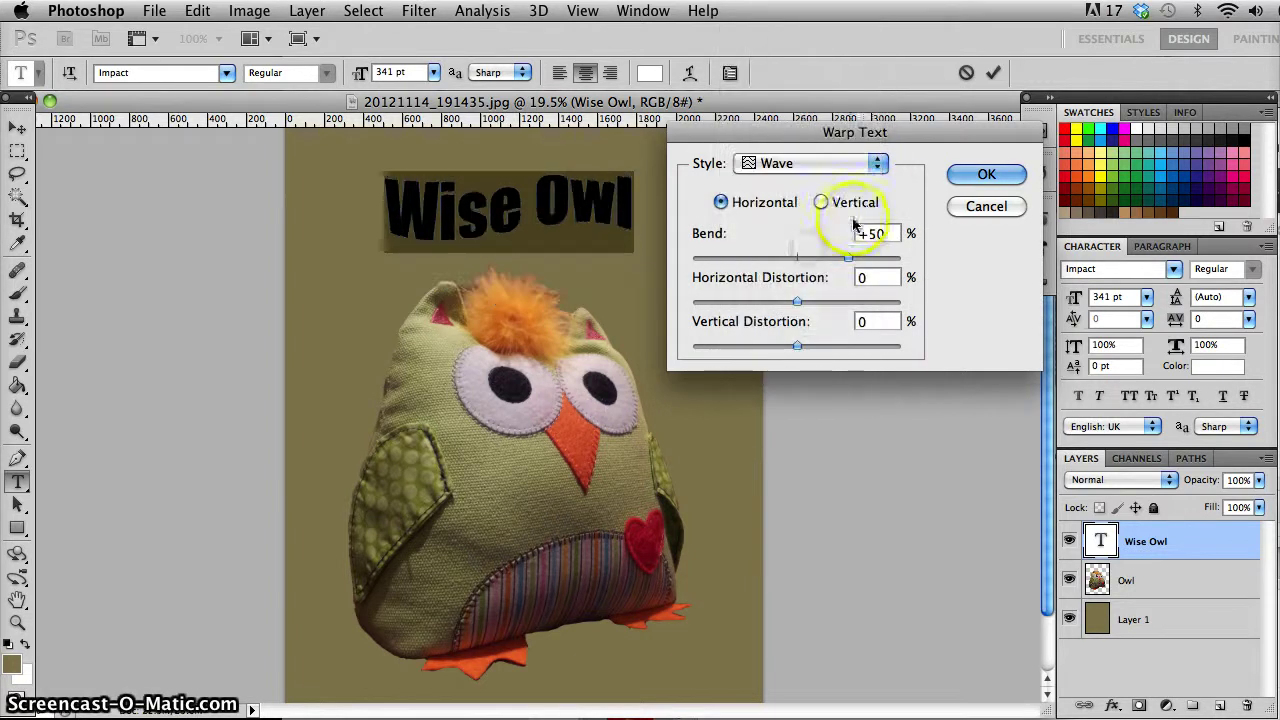
click(873, 172)
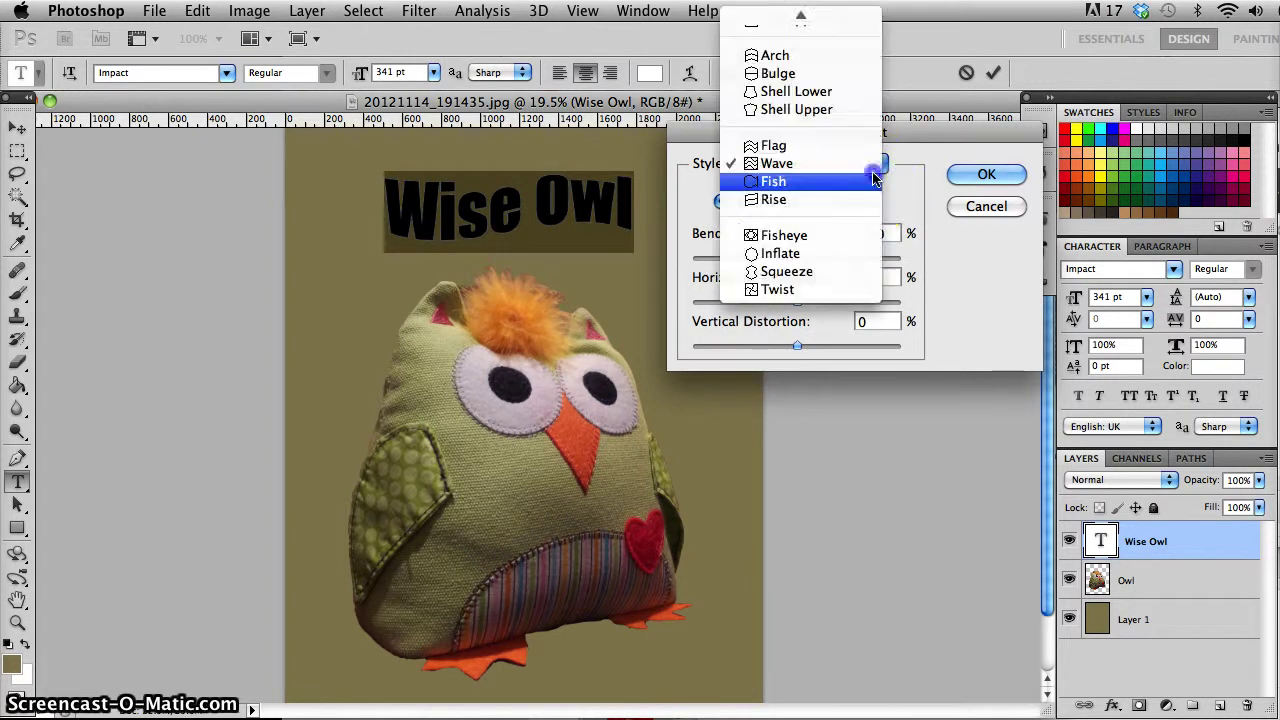
click(815, 236)
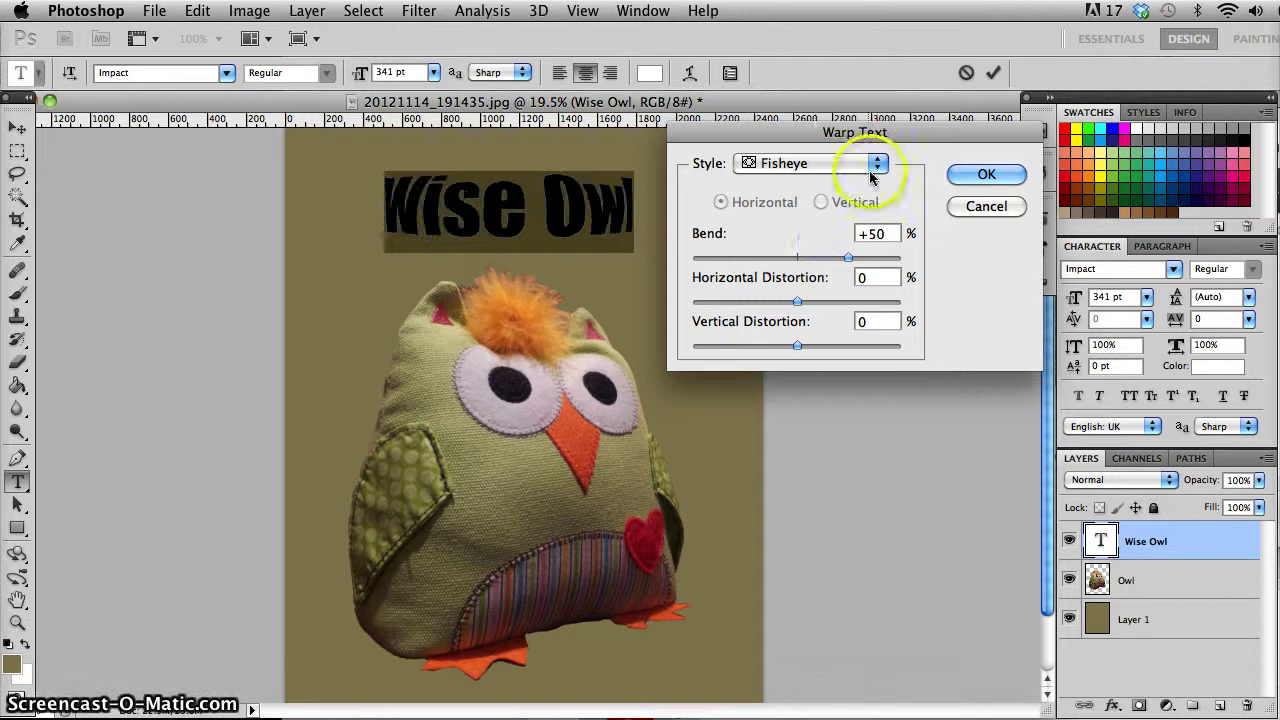
- Try Squeeze, Fish and Arc Lower warps, ending on the Arch style
click(875, 164)
click(845, 201)
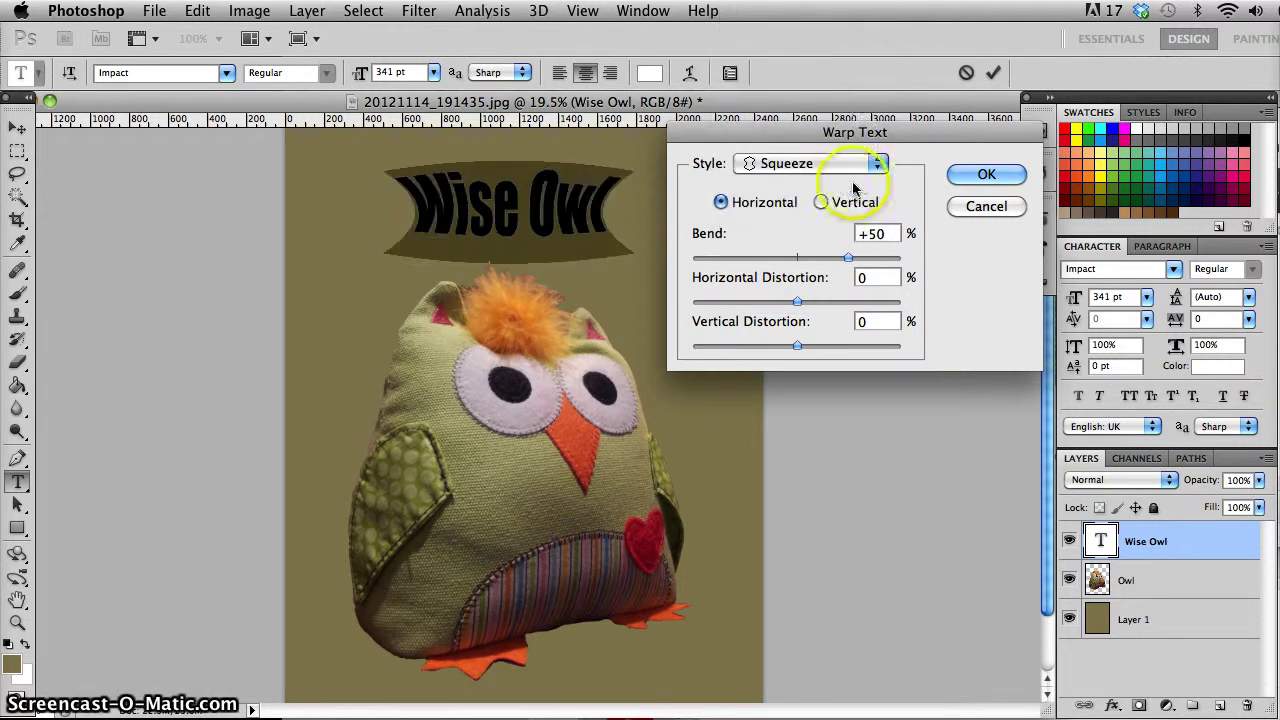
click(870, 164)
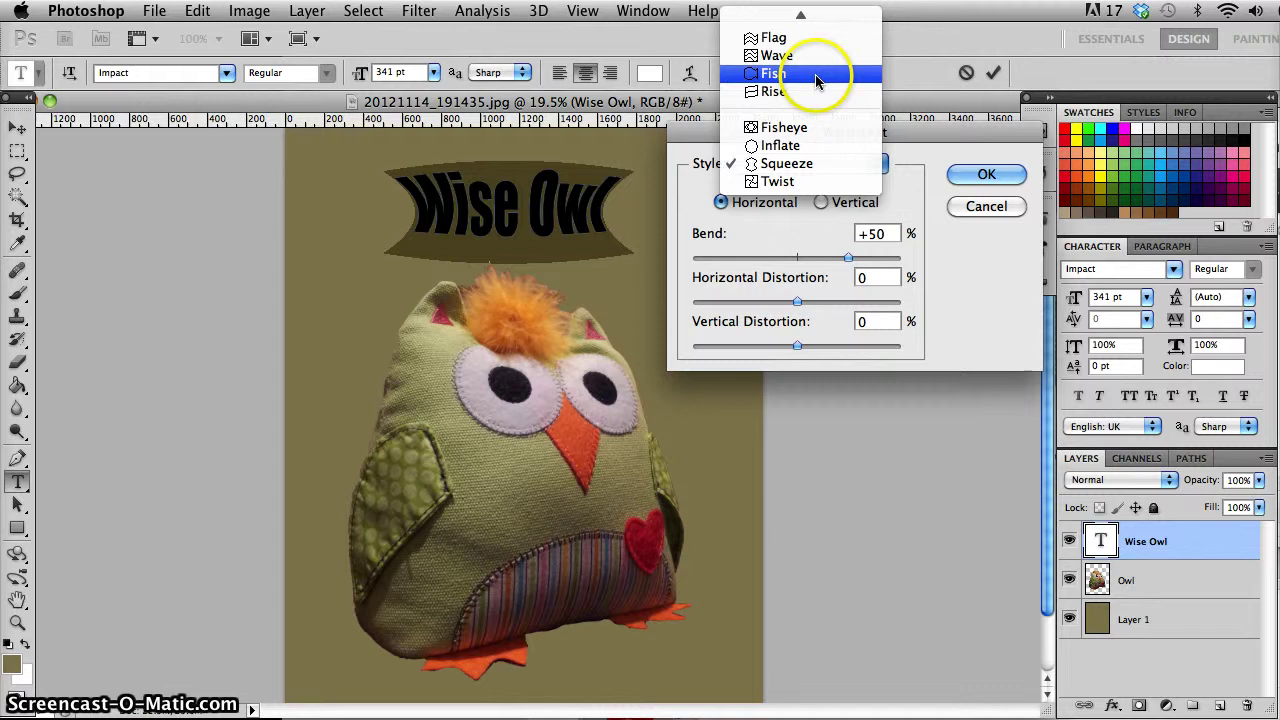
click(816, 74)
click(878, 168)
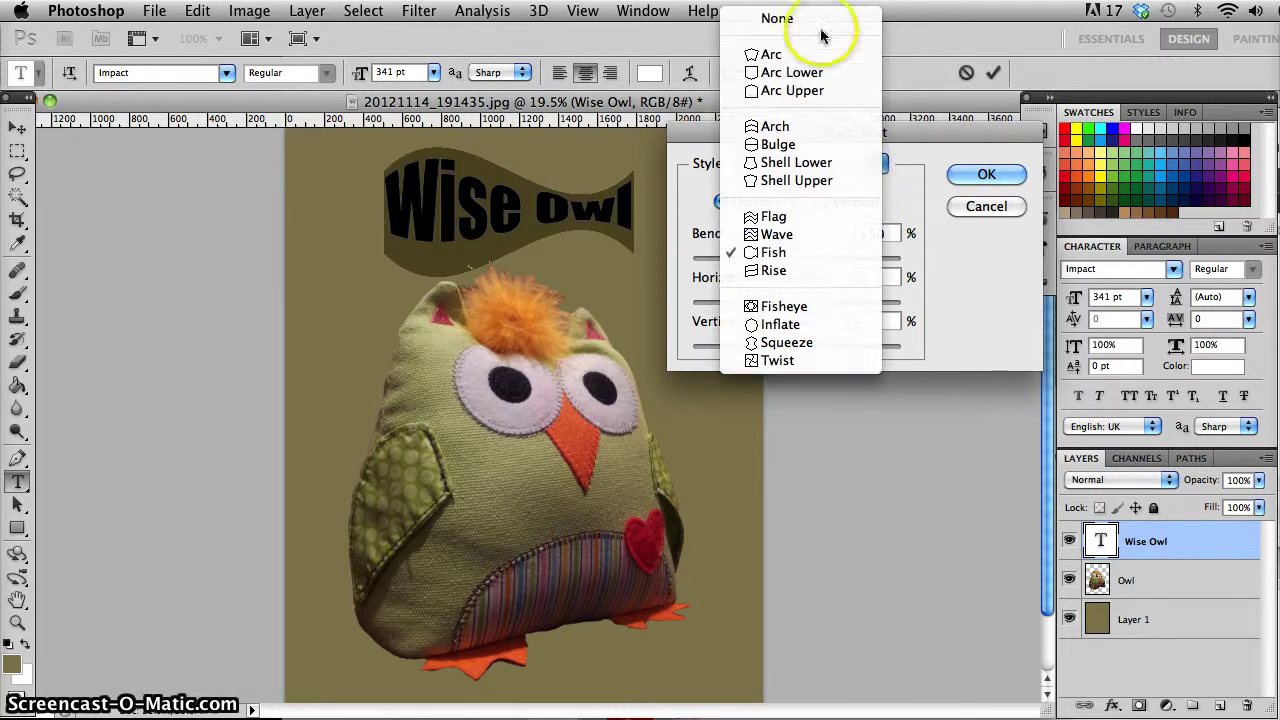
click(820, 74)
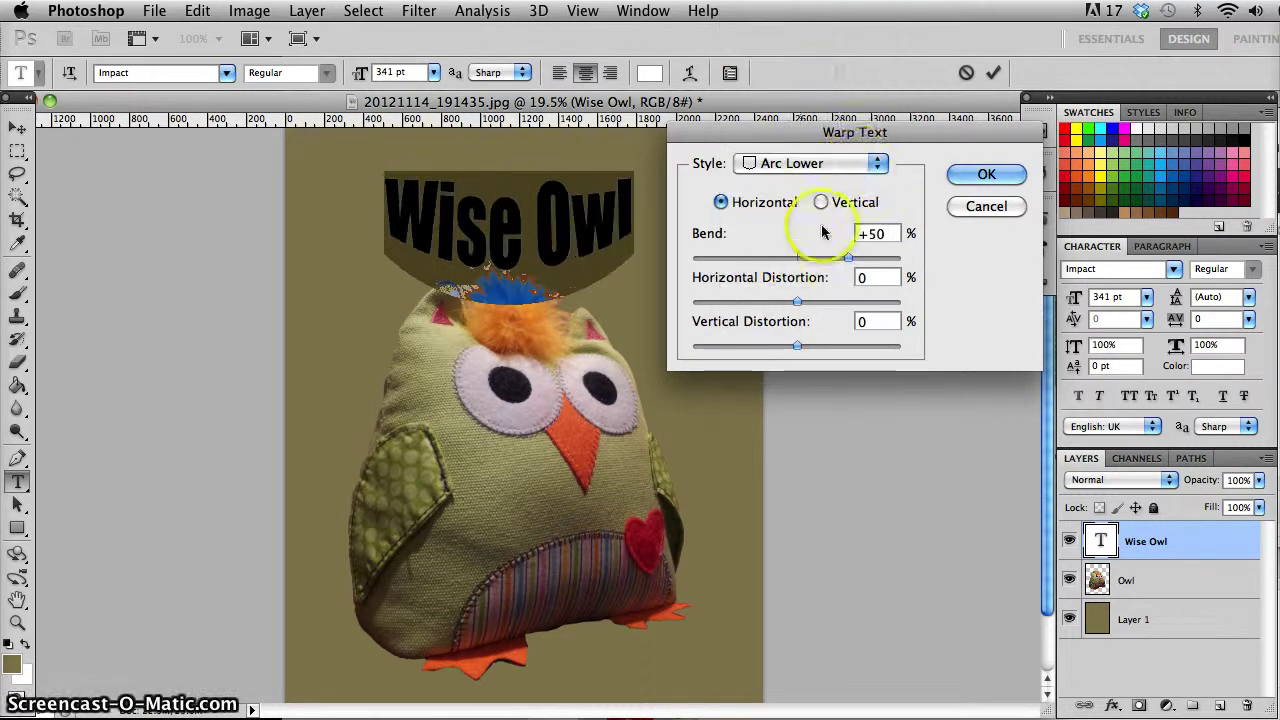
click(864, 164)
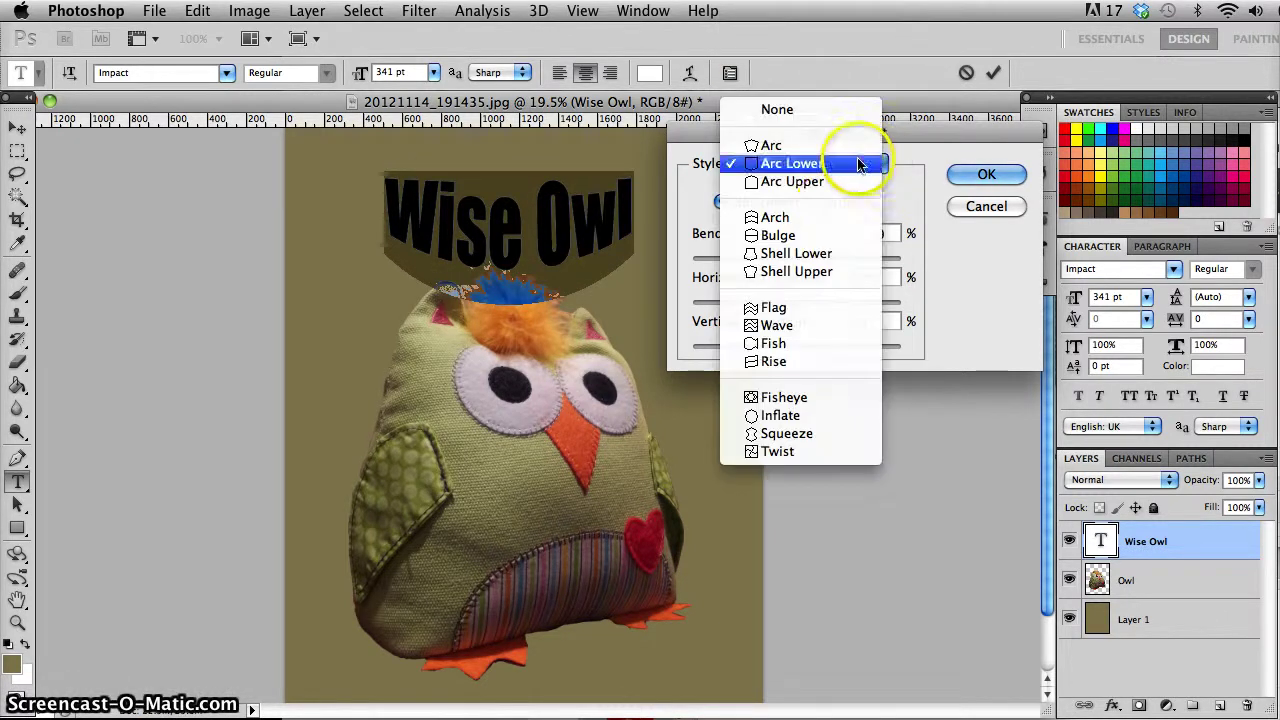
click(832, 219)
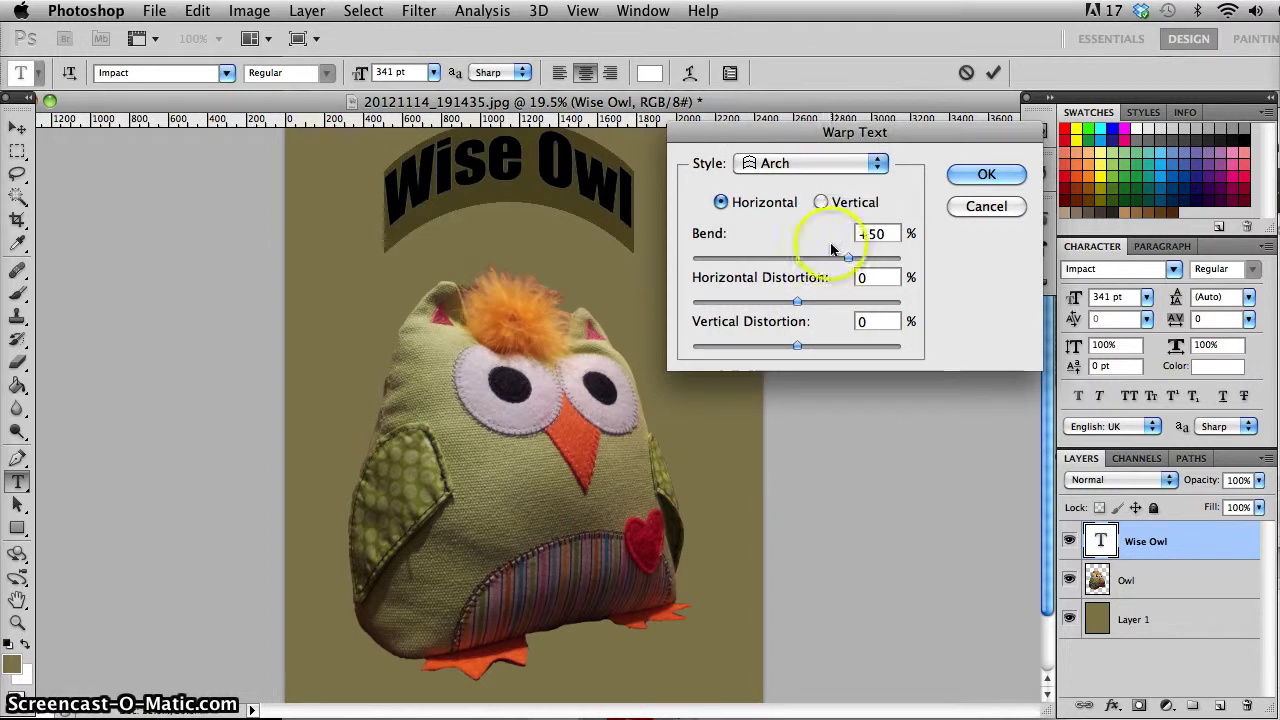
- Experiment with Arch warp bend, horizontal and vertical distortion values on the title
drag(847, 258, 780, 260)
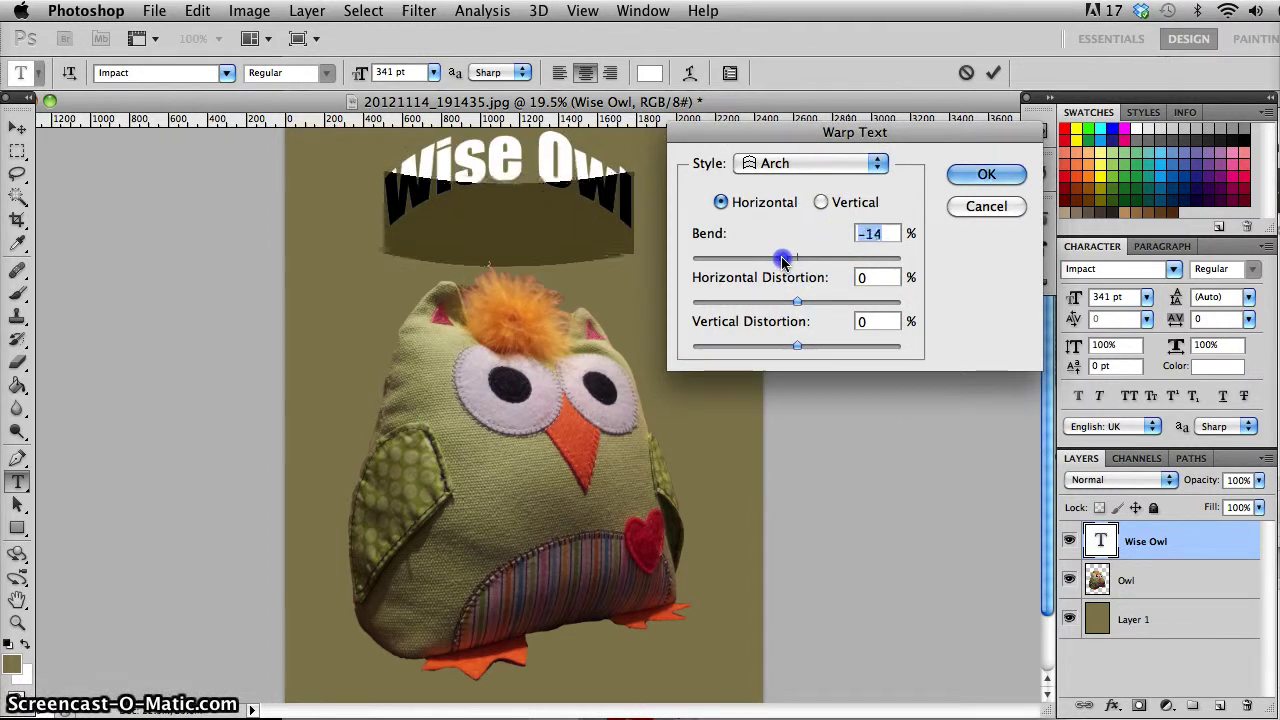
click(883, 163)
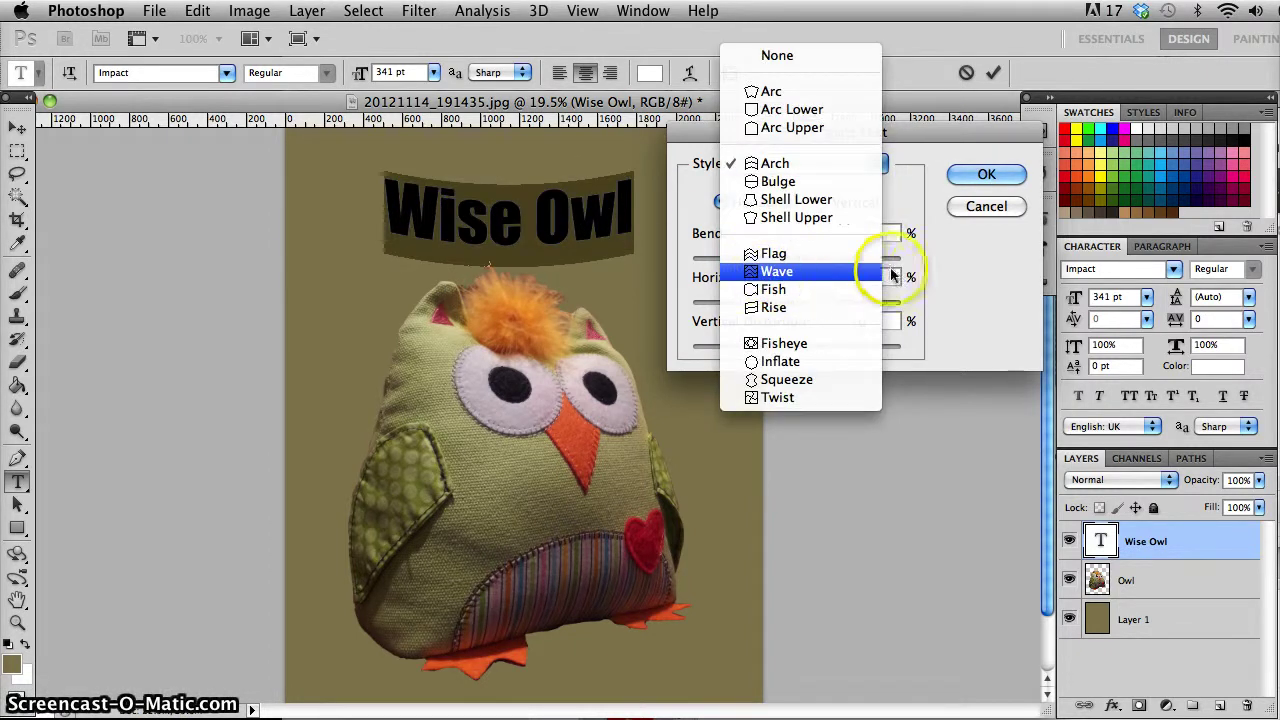
click(971, 274)
drag(778, 258, 751, 258)
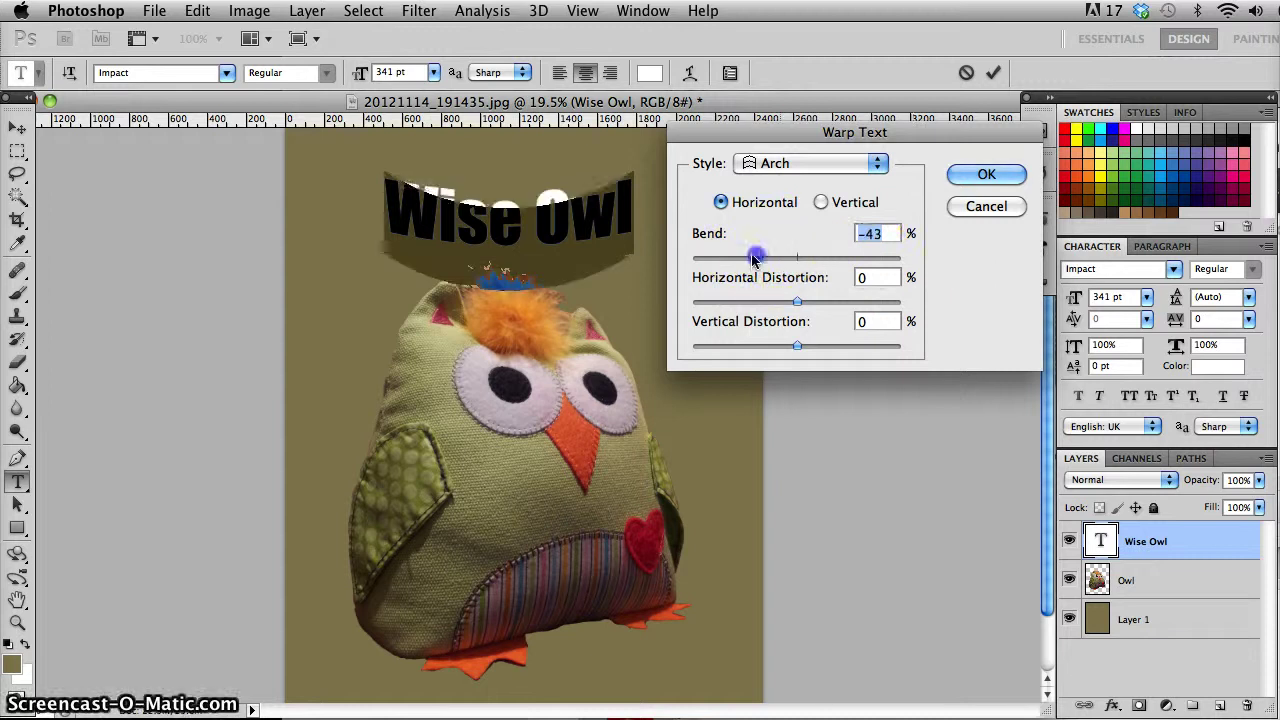
drag(798, 303, 791, 257)
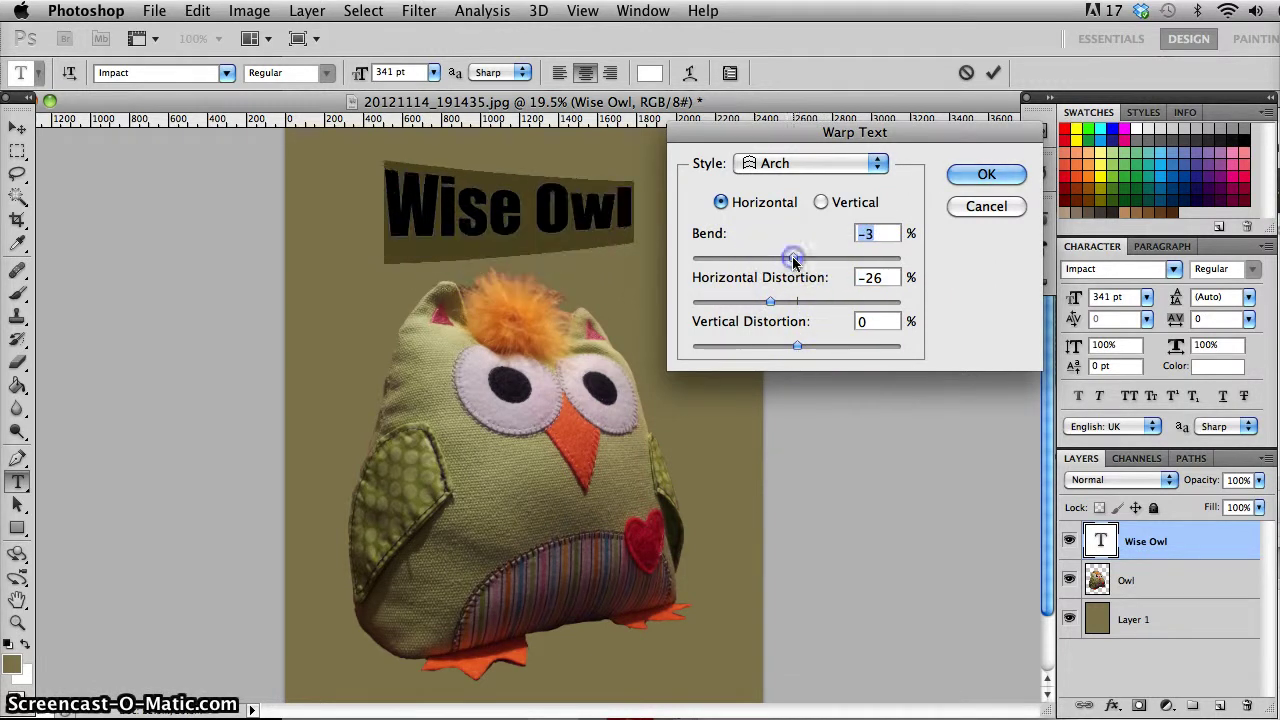
drag(803, 353, 761, 347)
drag(768, 302, 768, 303)
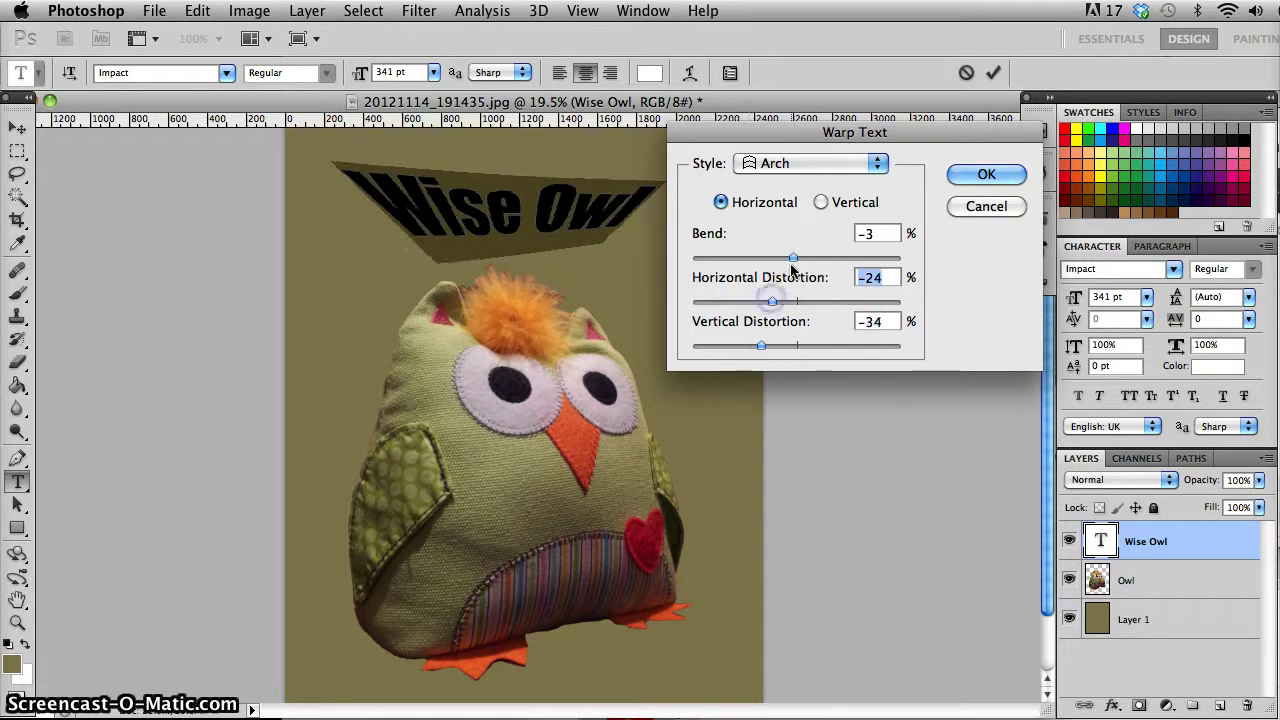
drag(793, 258, 757, 258)
- Make the Arch vertical with -38 bend, +30 horizontal and -34 vertical distortion, then apply
click(822, 202)
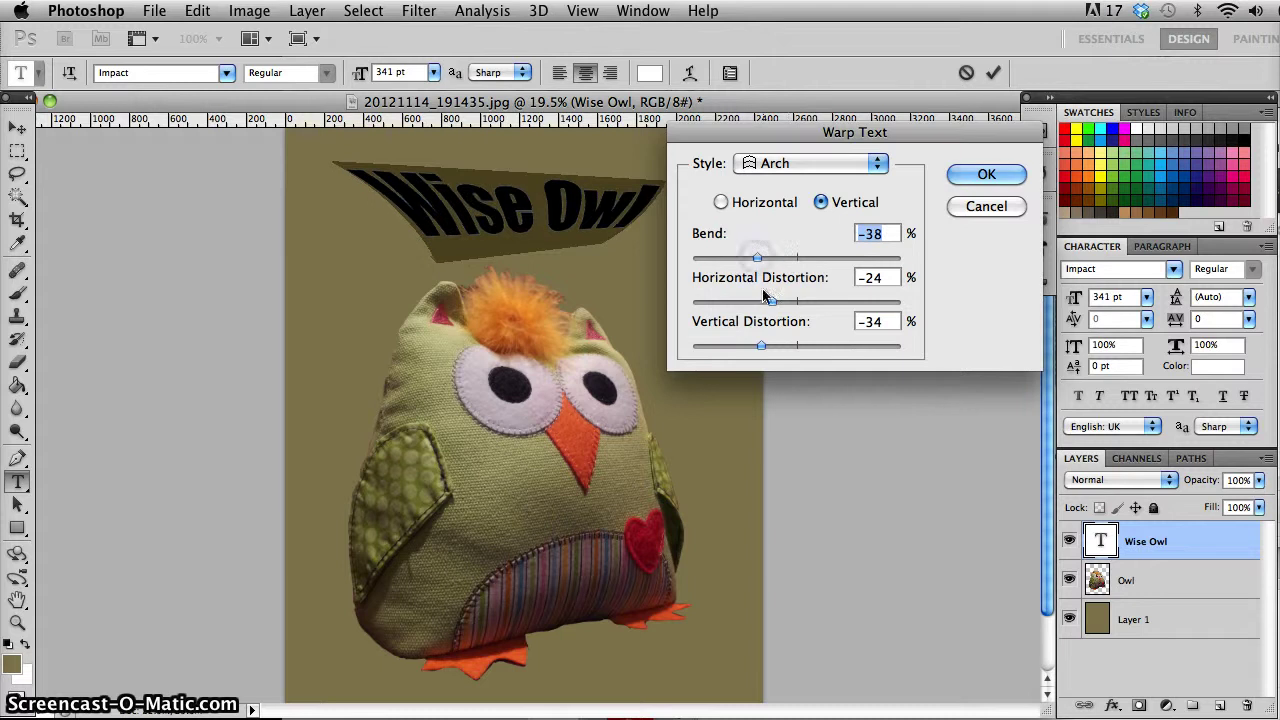
drag(768, 302, 828, 302)
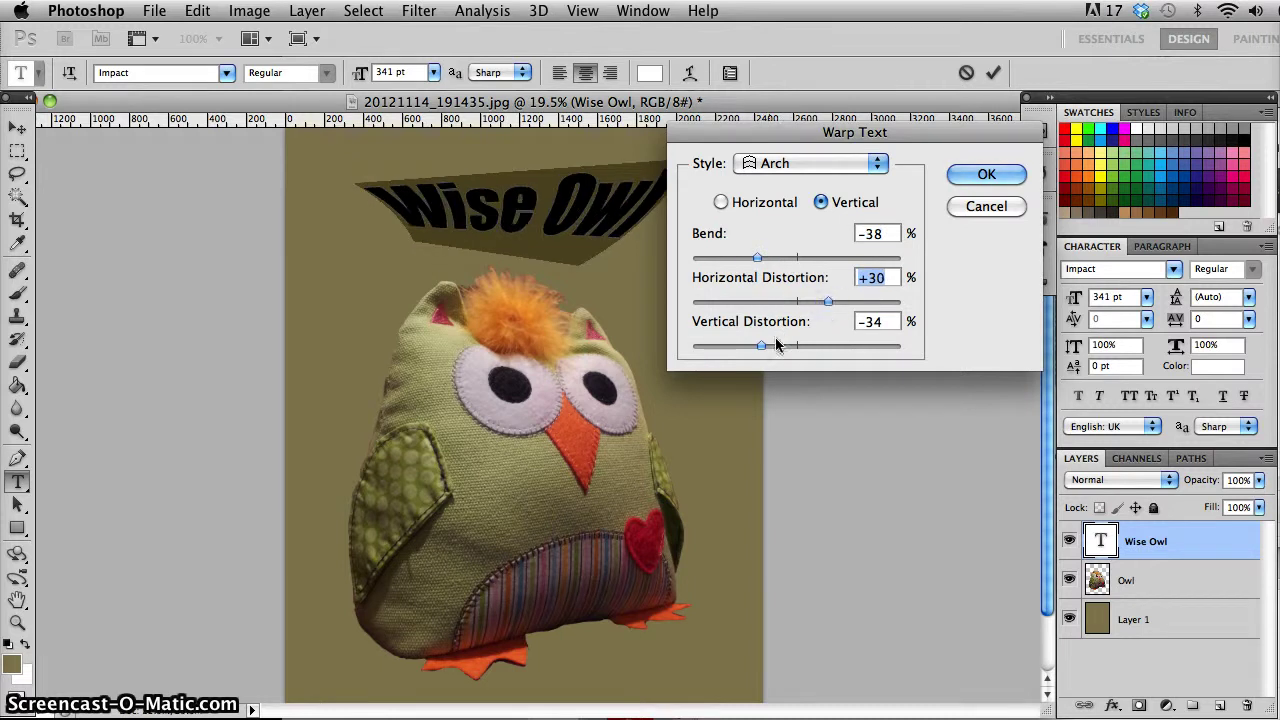
drag(777, 344, 770, 345)
click(984, 176)
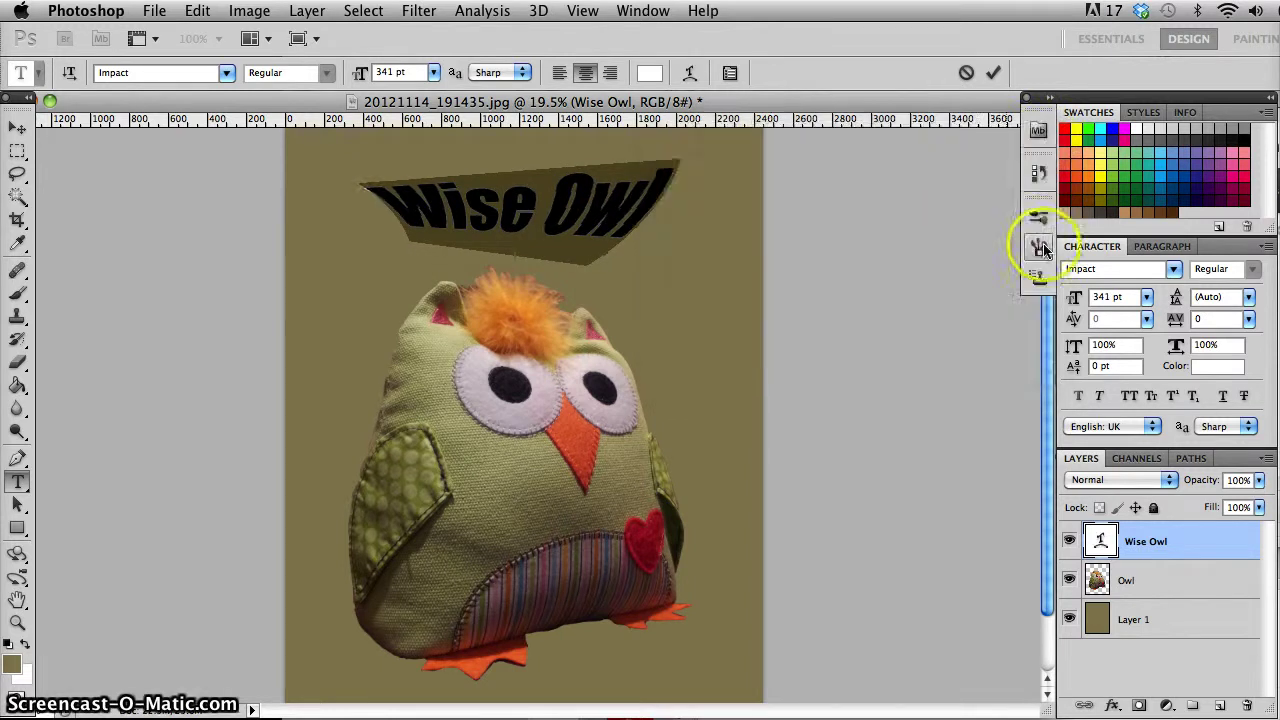
- Select the Wise Owl text layer and highlight the entire title text
click(1143, 580)
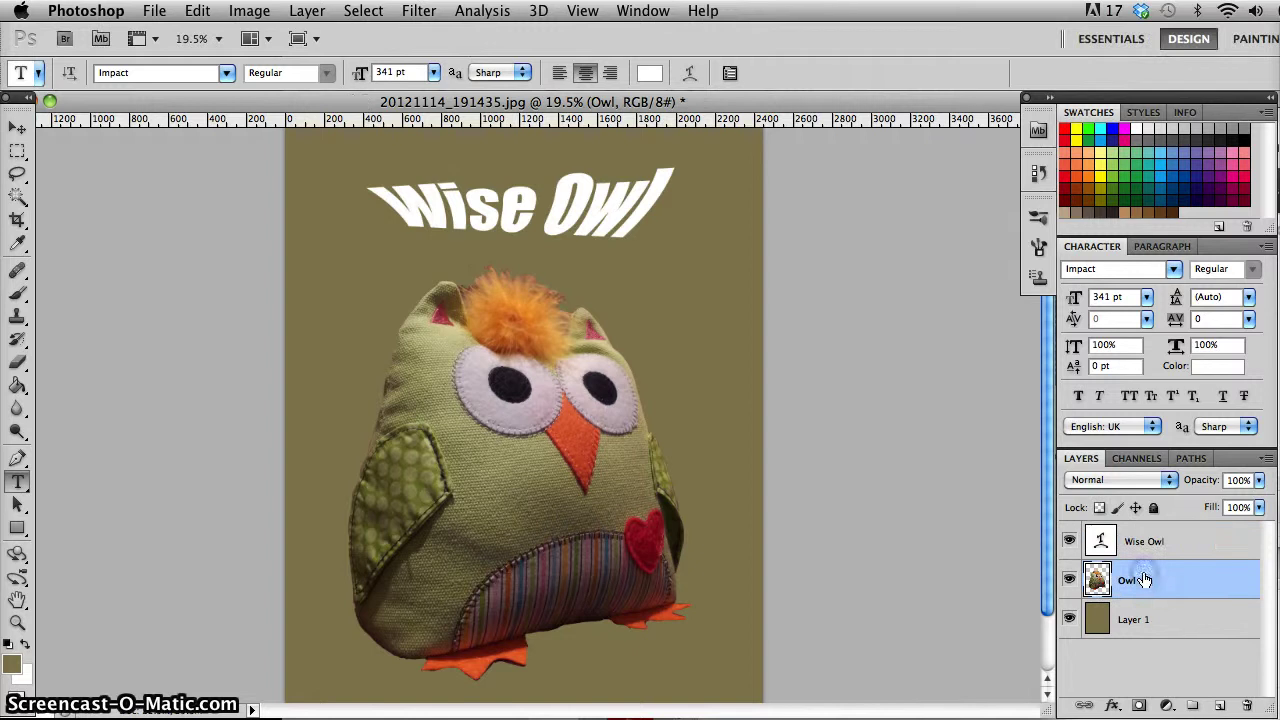
click(1166, 553)
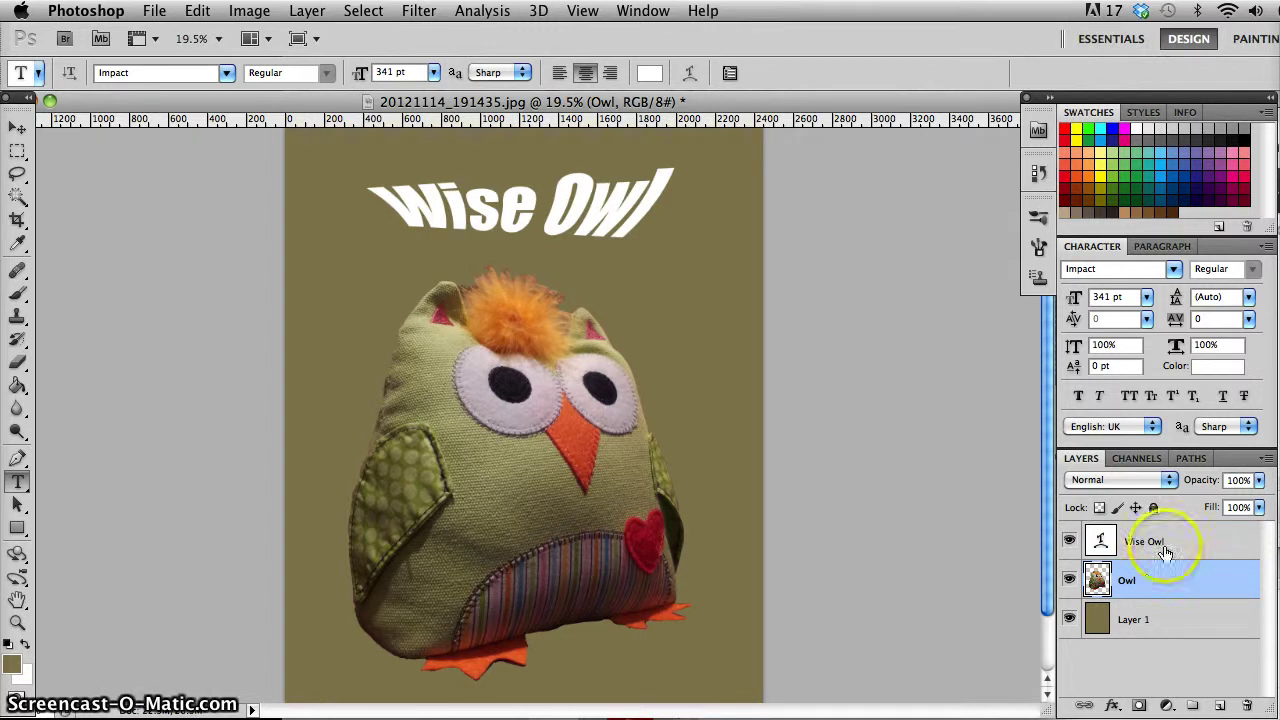
click(656, 199)
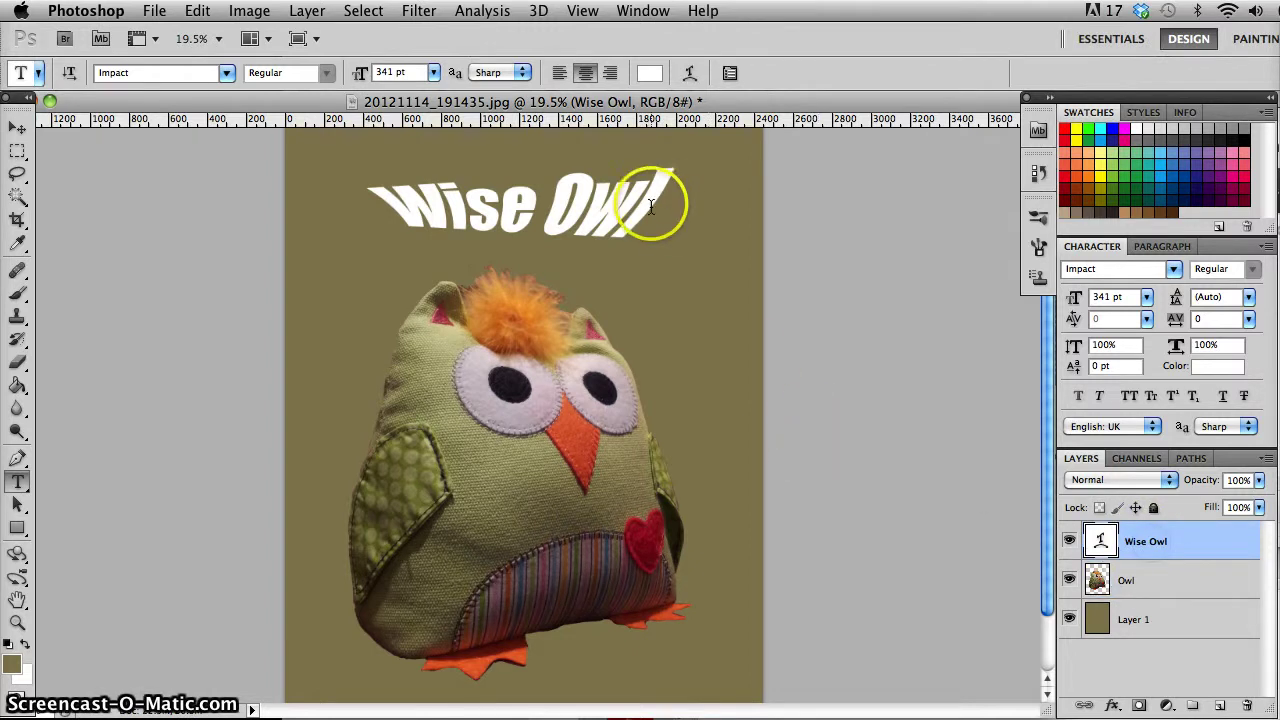
drag(651, 205, 536, 199)
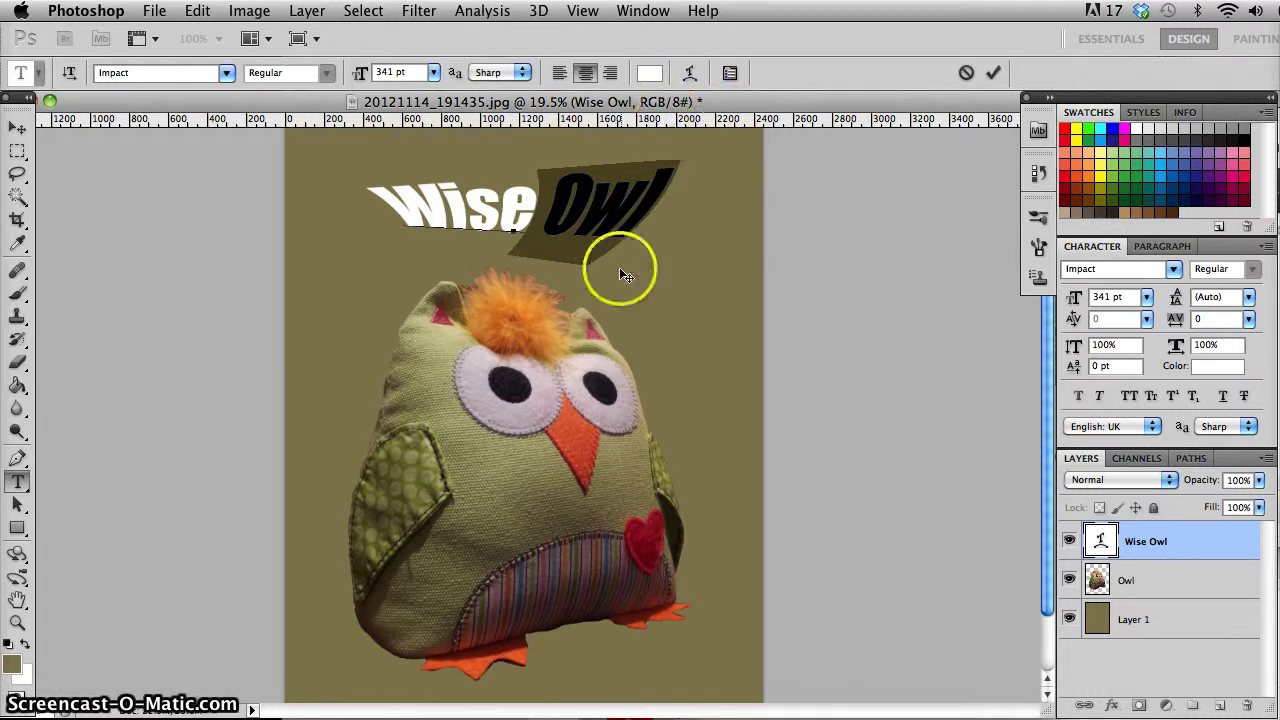
click(620, 230)
drag(621, 228, 352, 208)
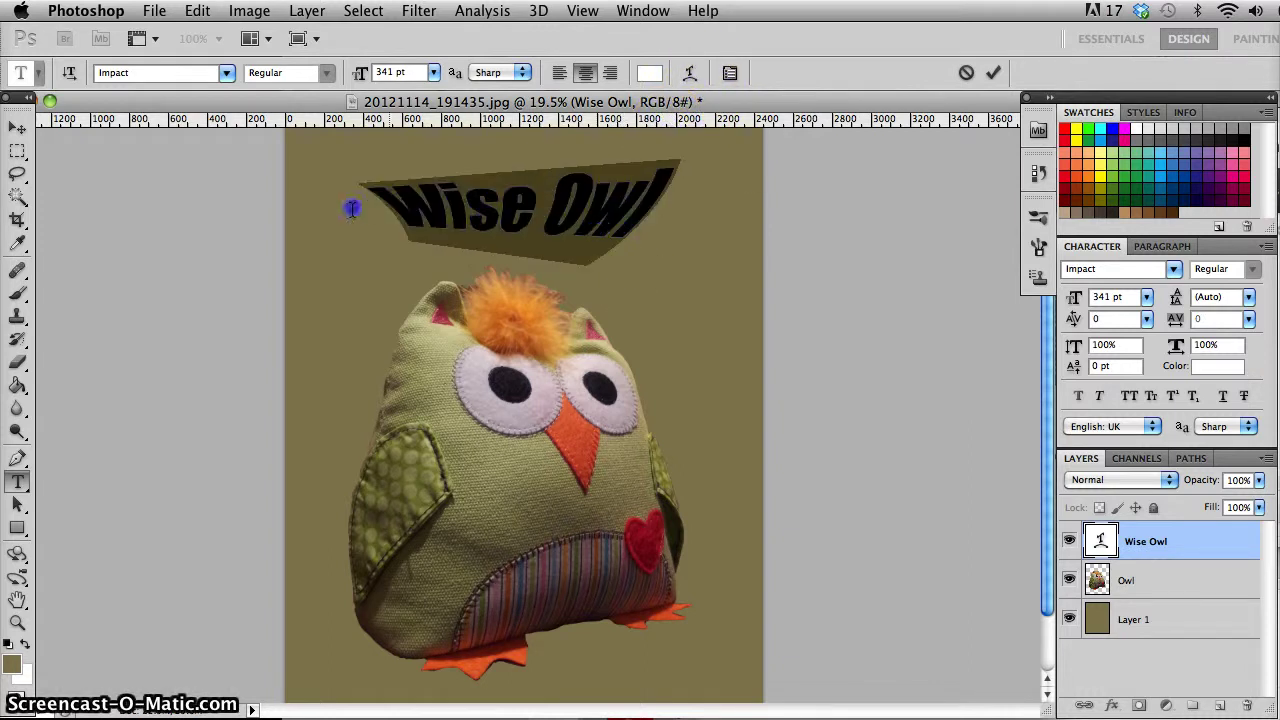
- Set the Warp Text style to None and confirm, straightening the title
click(694, 74)
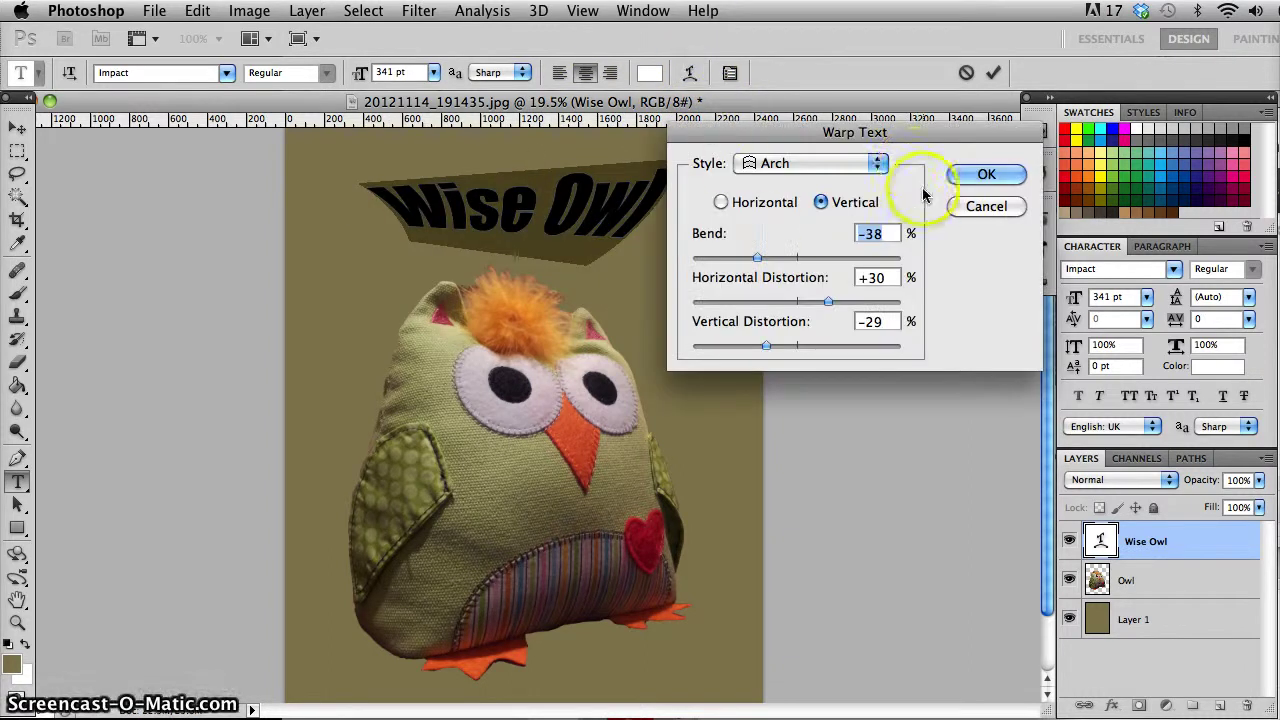
click(883, 164)
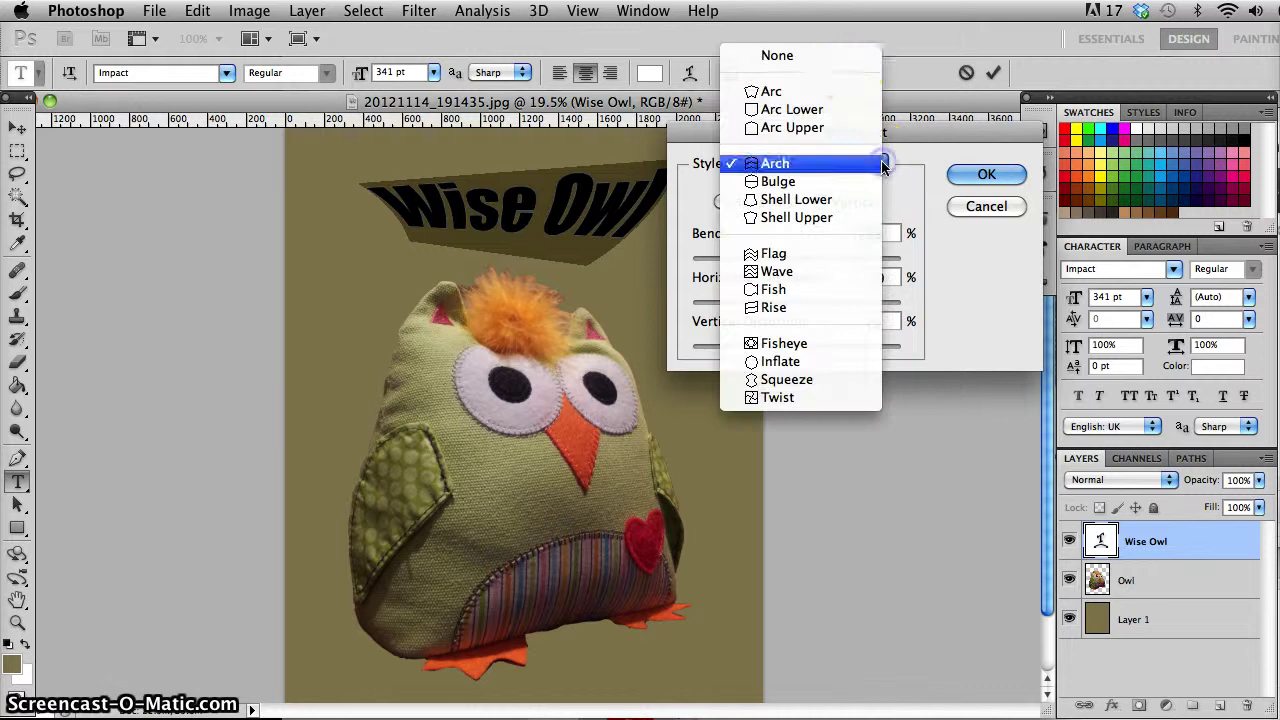
click(855, 55)
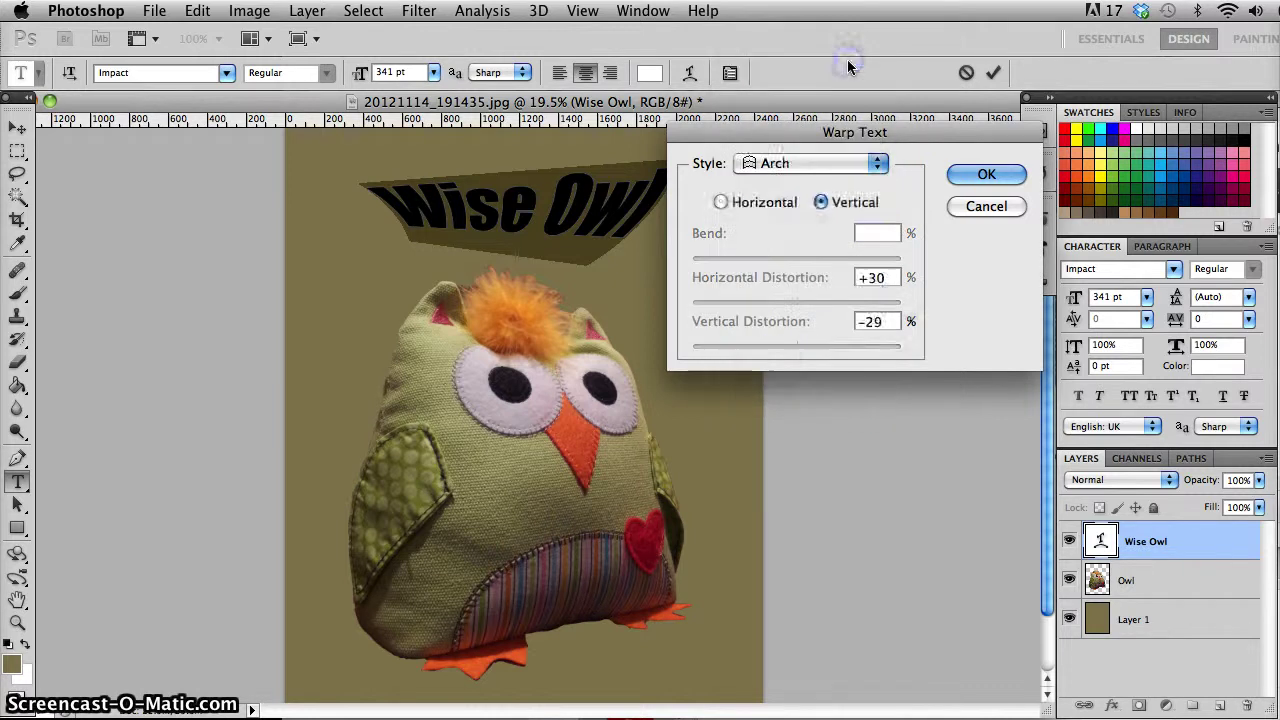
click(979, 174)
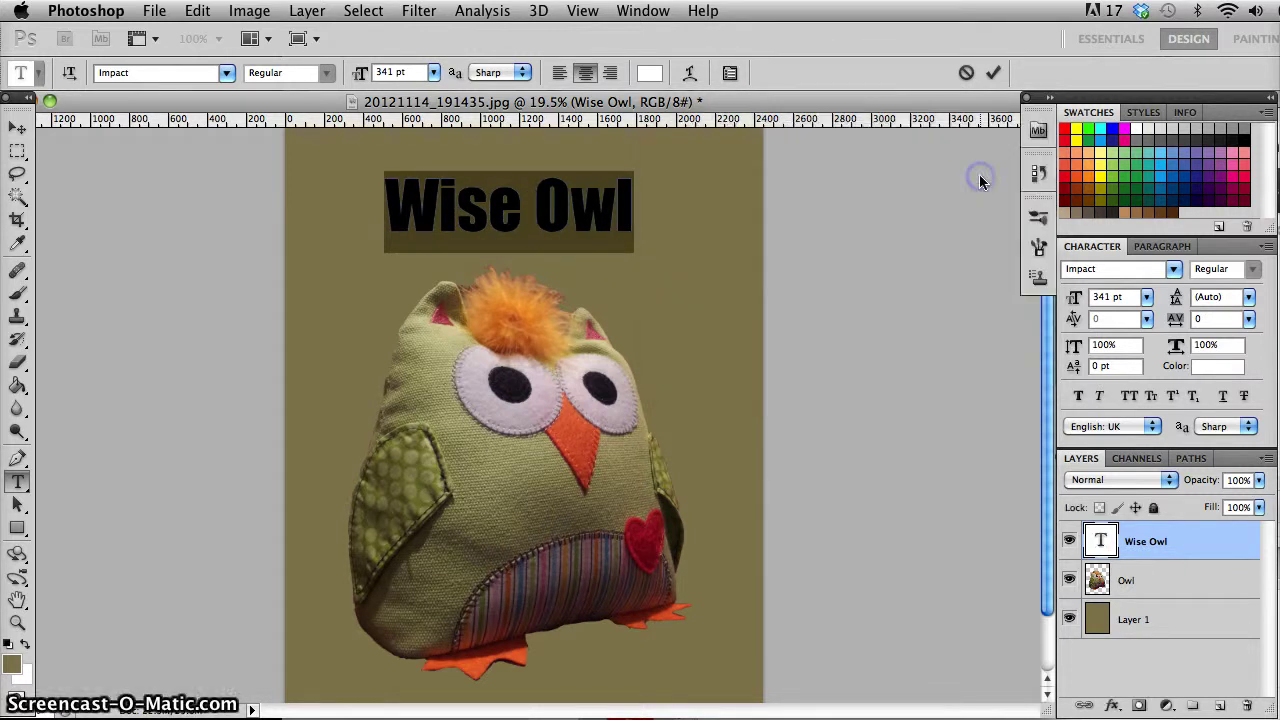
click(730, 75)
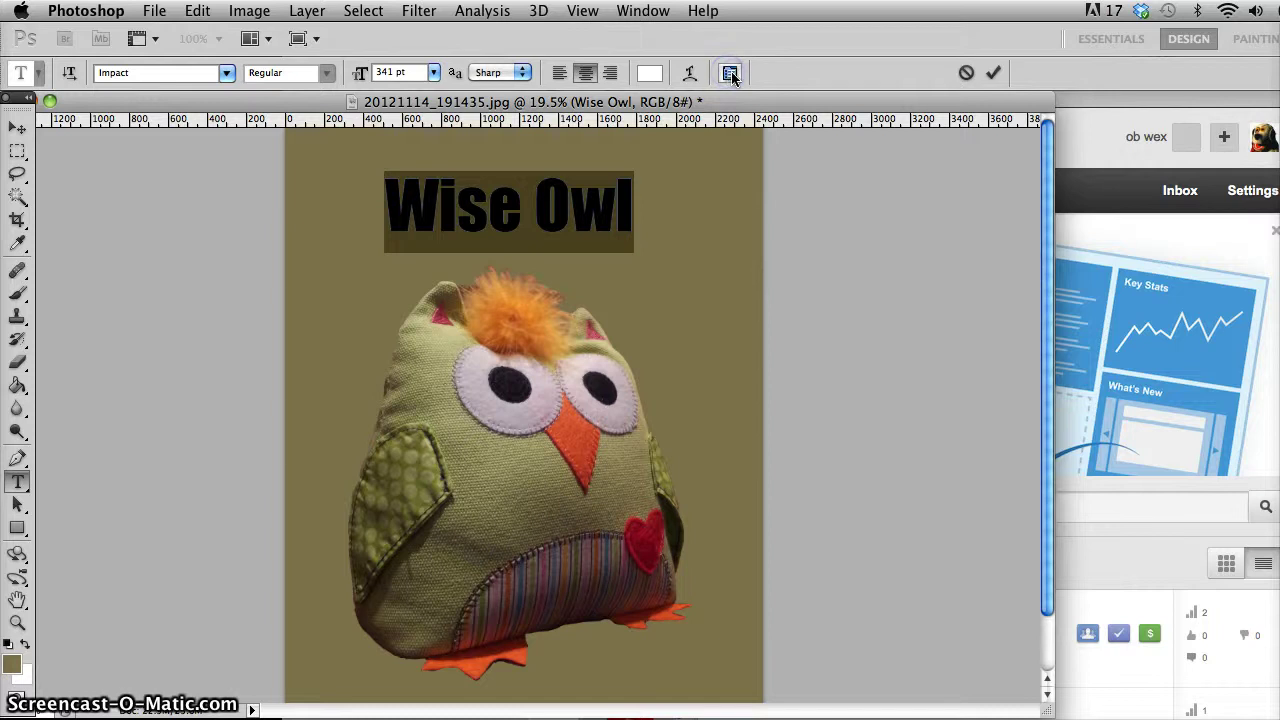
click(731, 75)
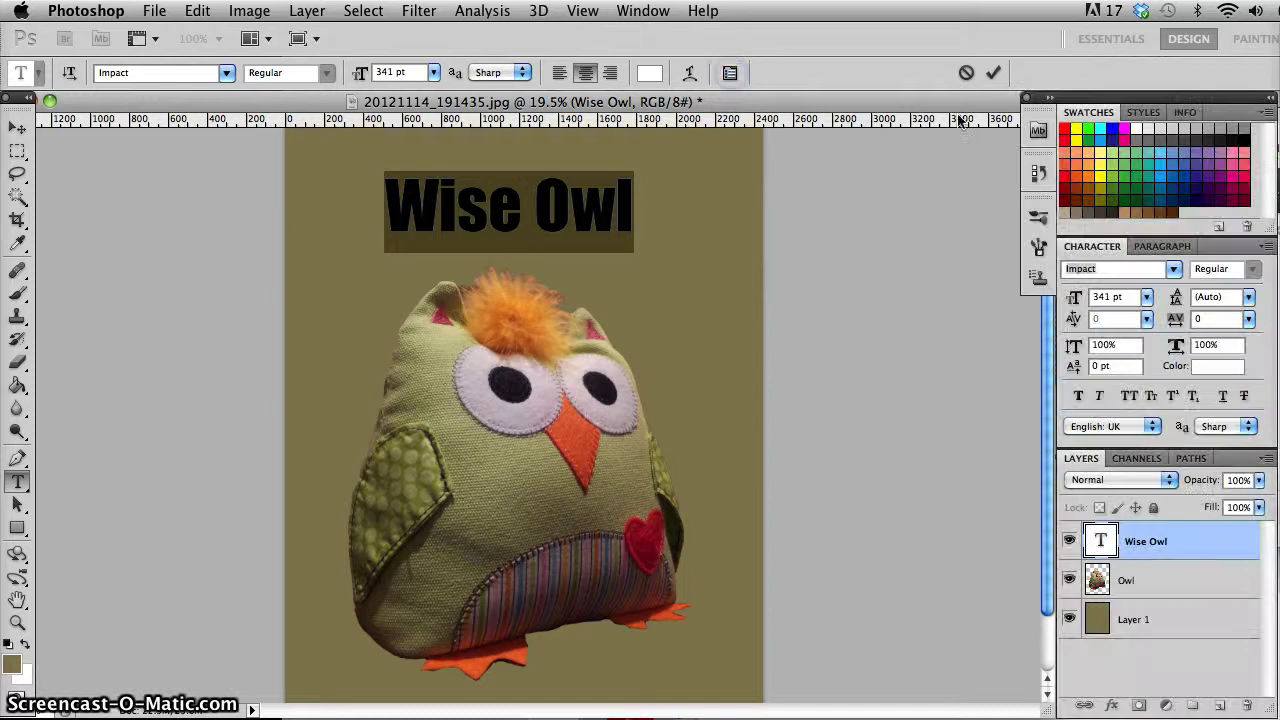
click(1097, 245)
click(1125, 145)
click(1174, 270)
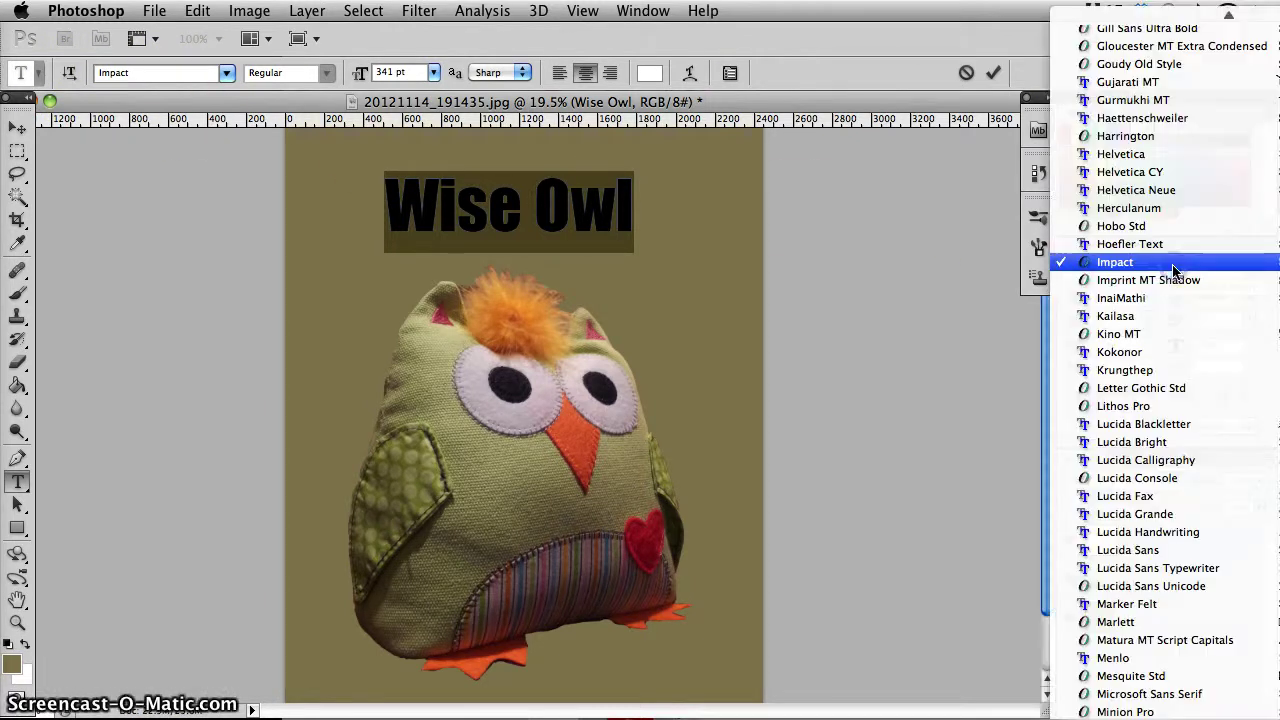
click(847, 290)
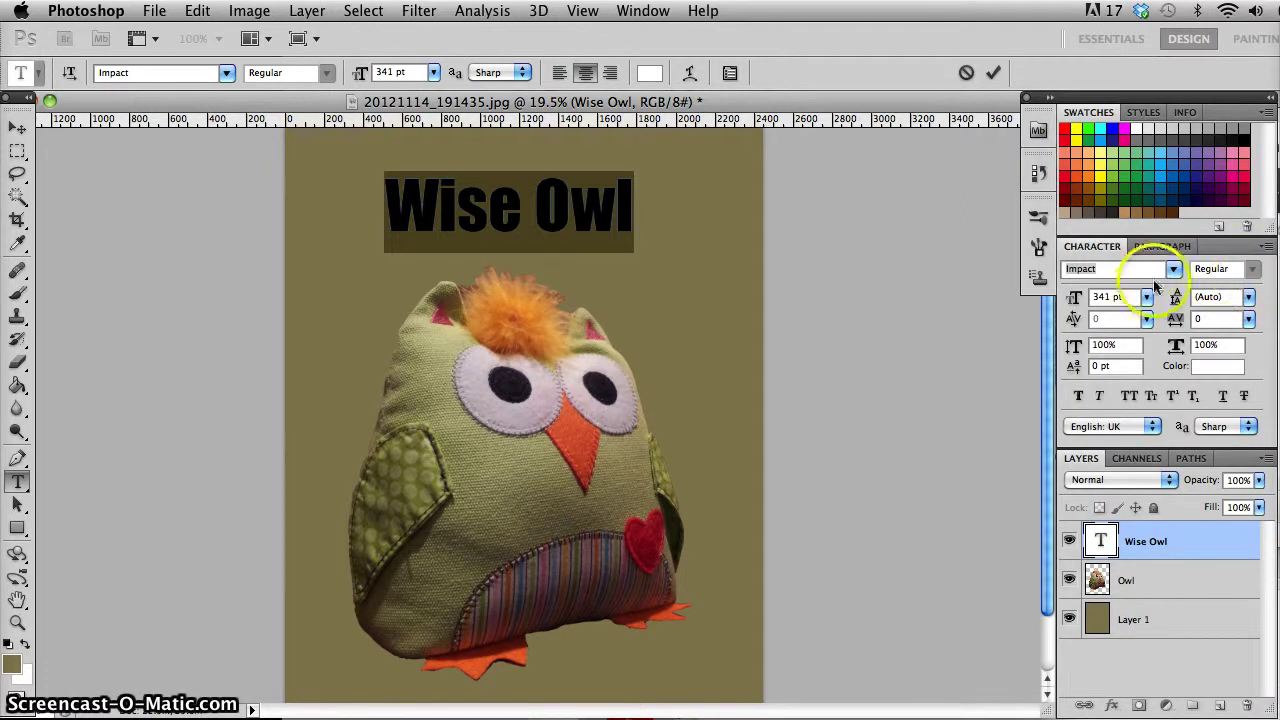
click(1122, 269)
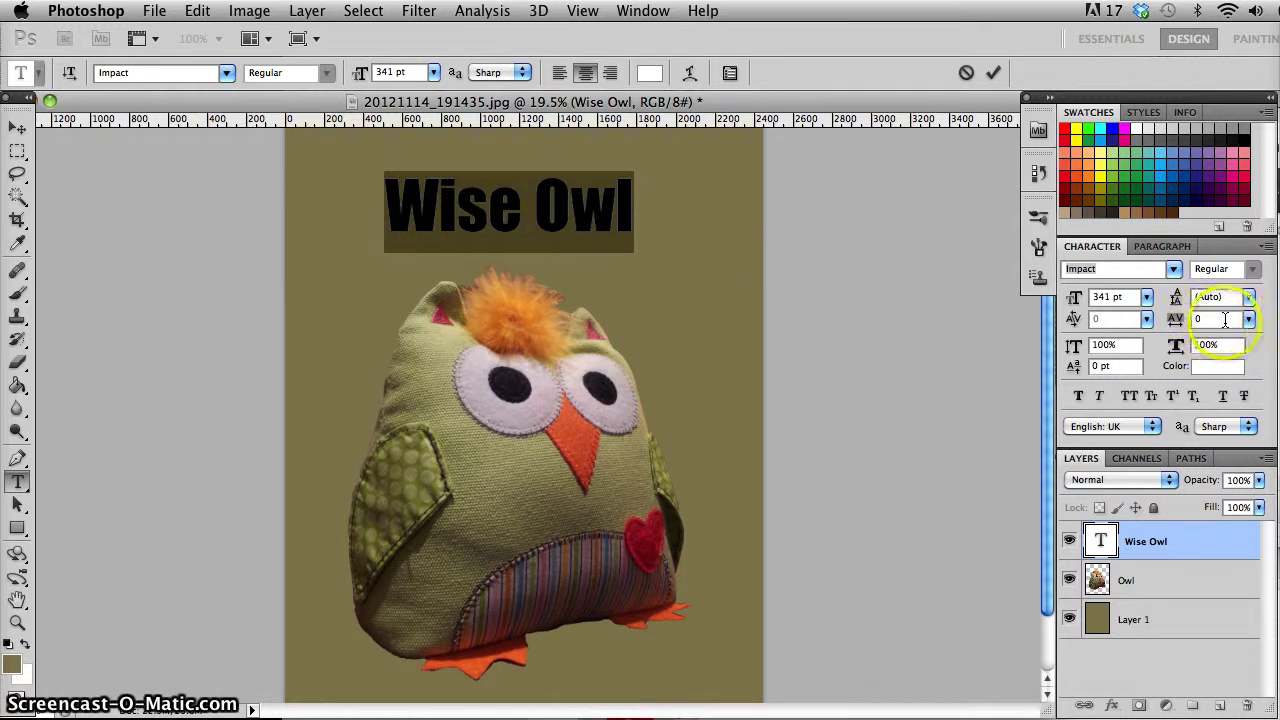
click(1248, 320)
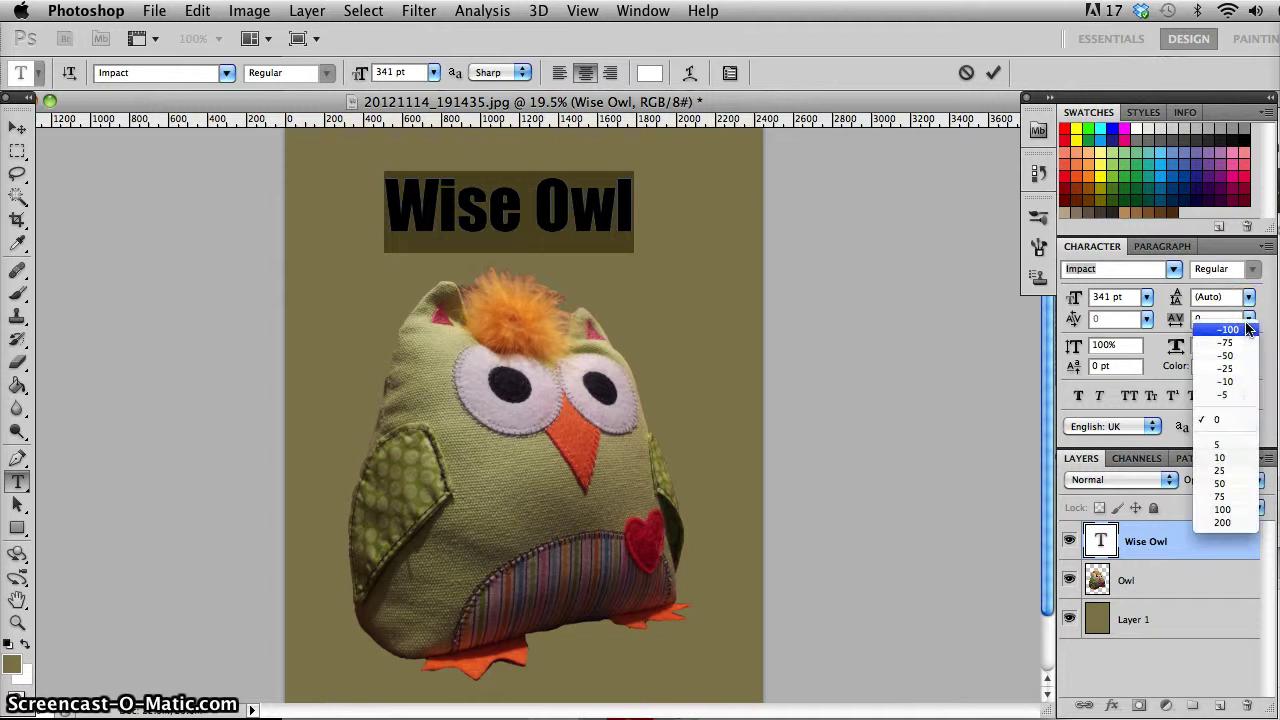
click(1243, 343)
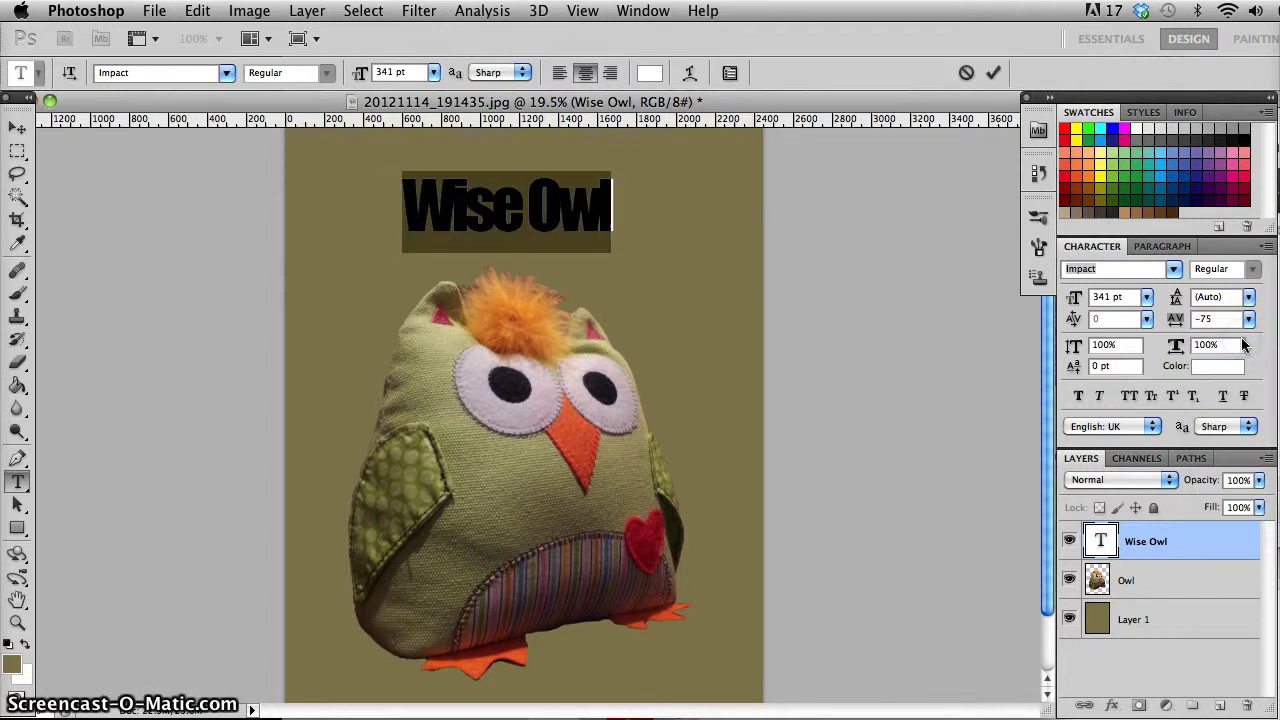
click(1248, 320)
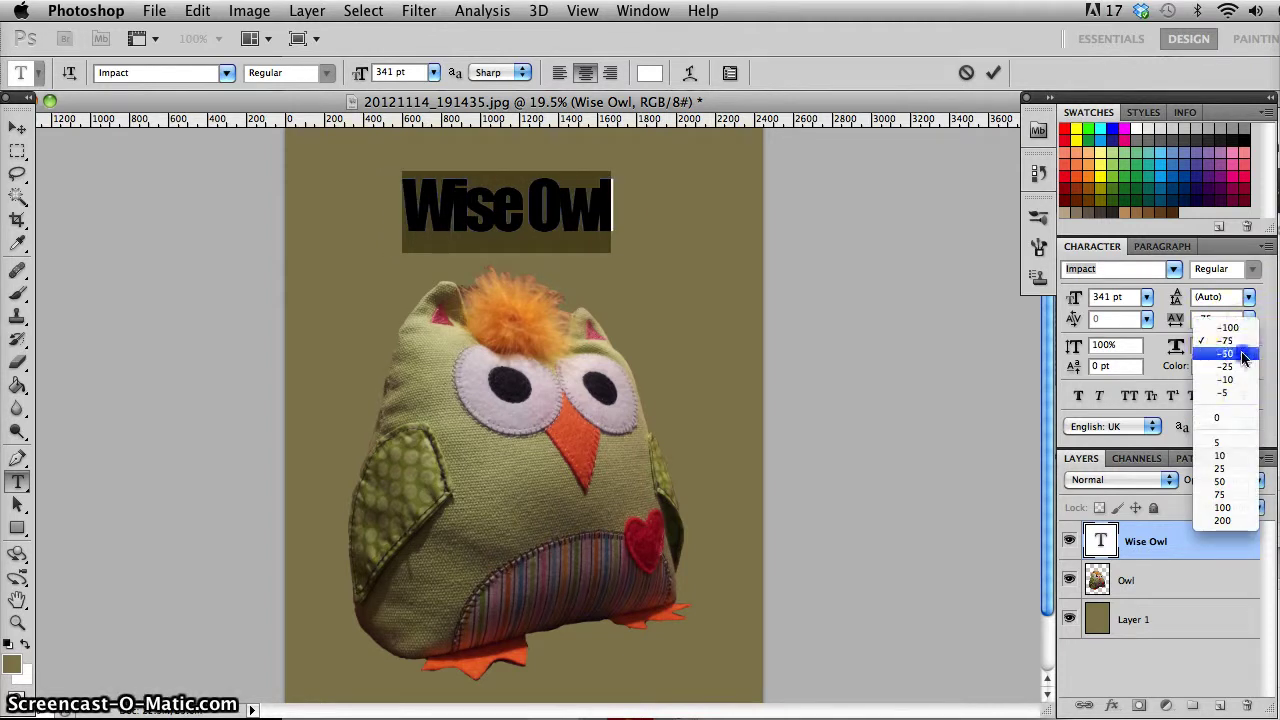
click(1235, 348)
click(1250, 320)
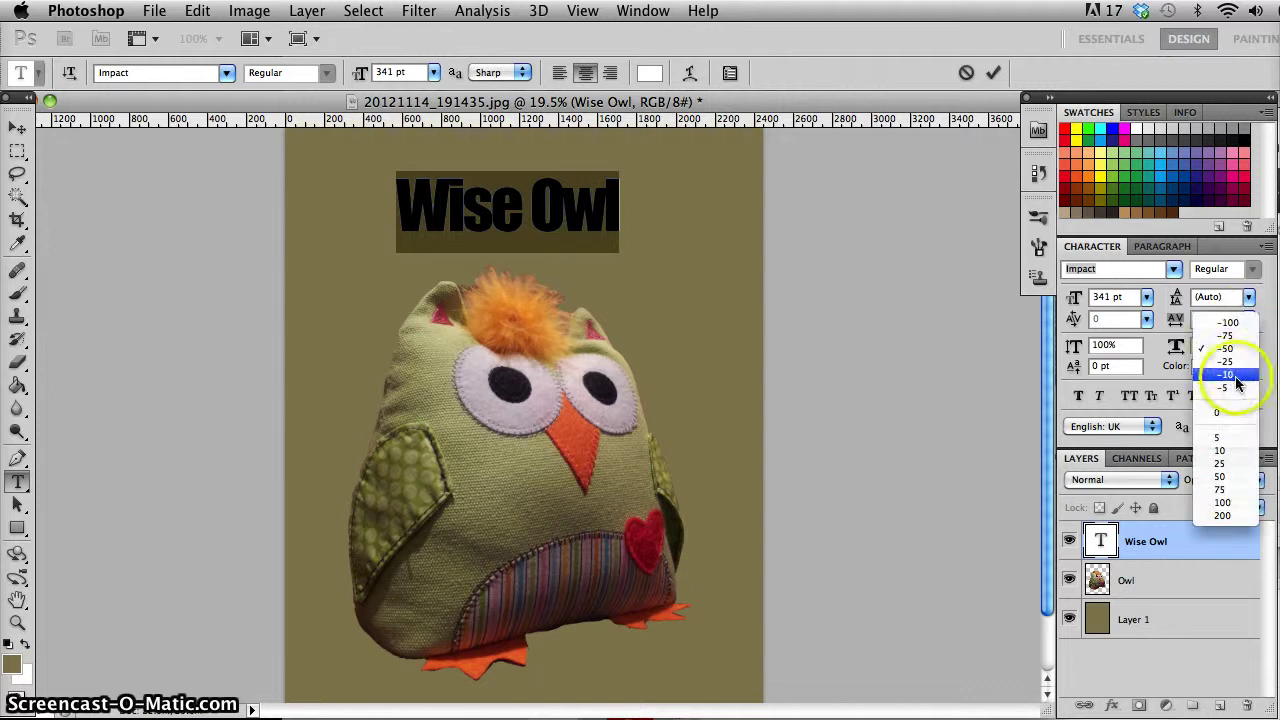
click(1238, 368)
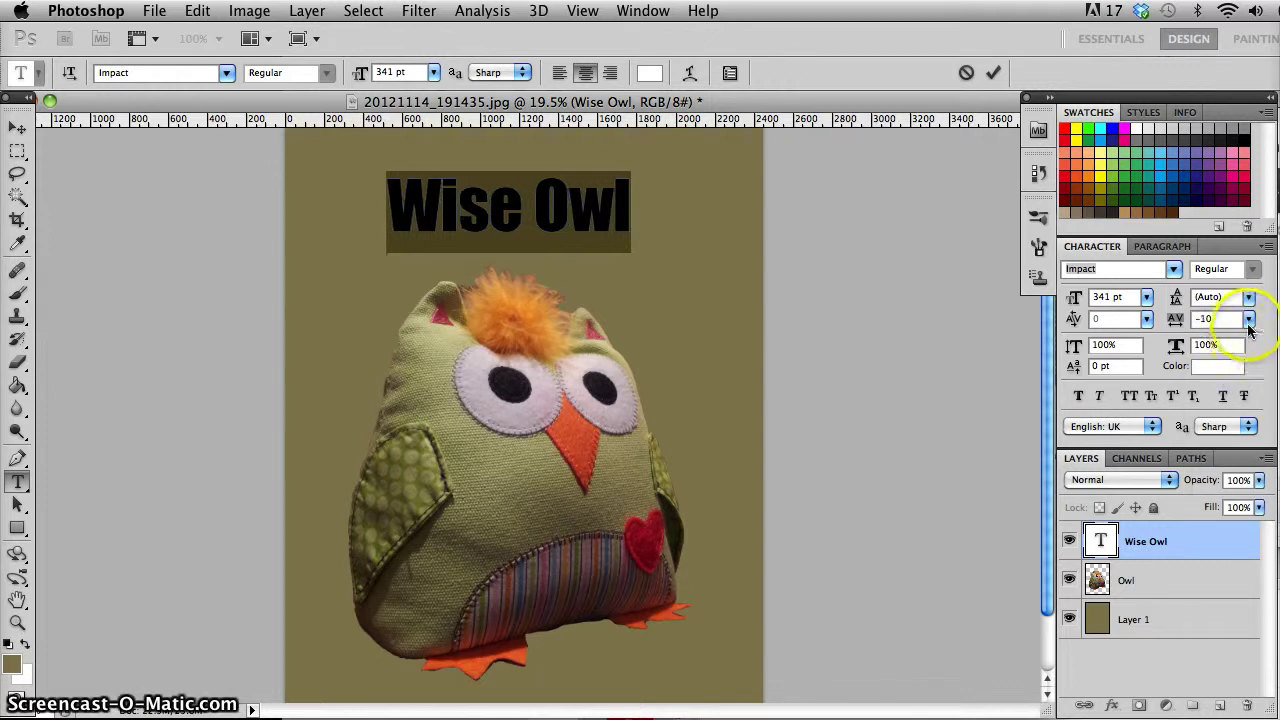
click(1248, 320)
click(1240, 420)
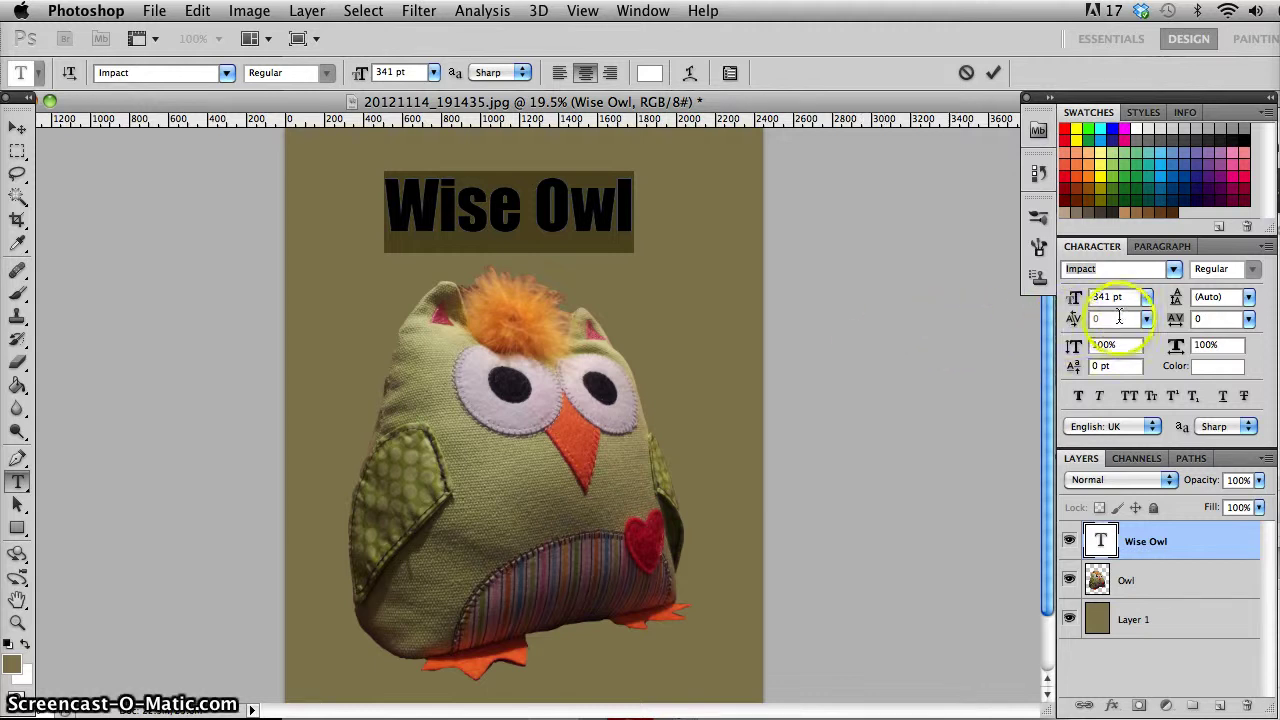
- Select the letters 'Wi' and view the kerning presets without changing them
click(451, 228)
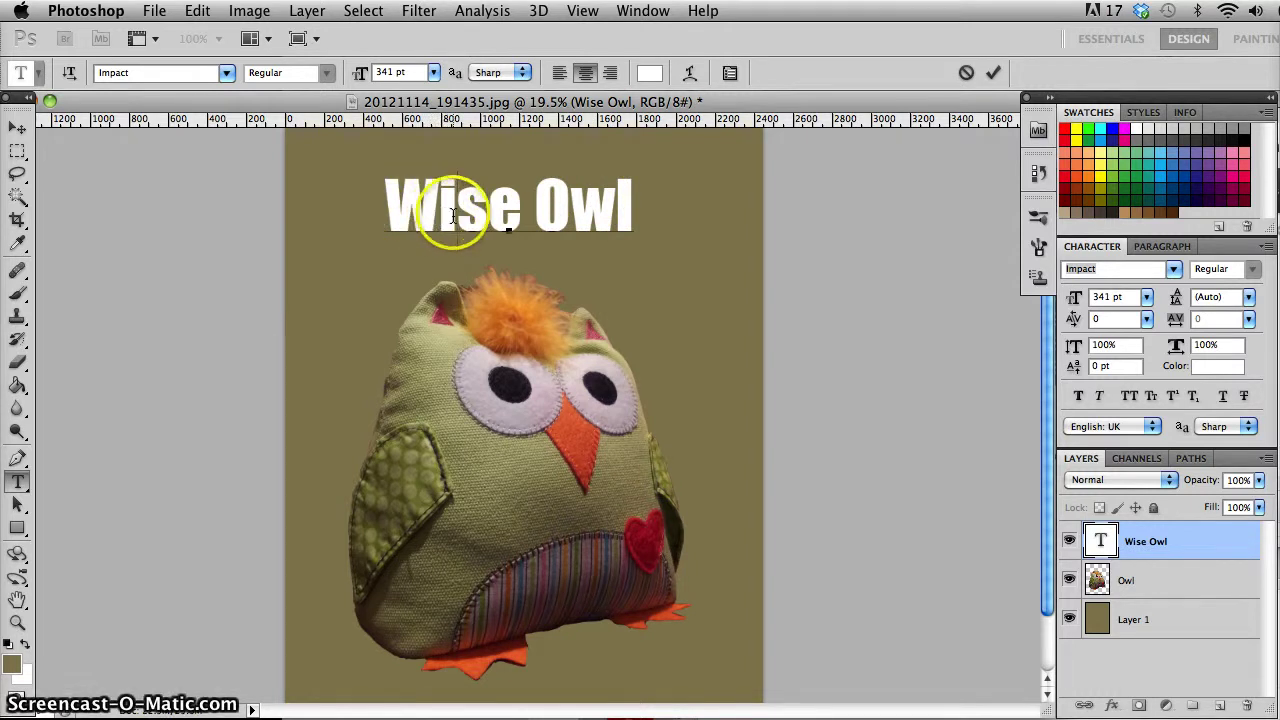
drag(456, 222, 404, 213)
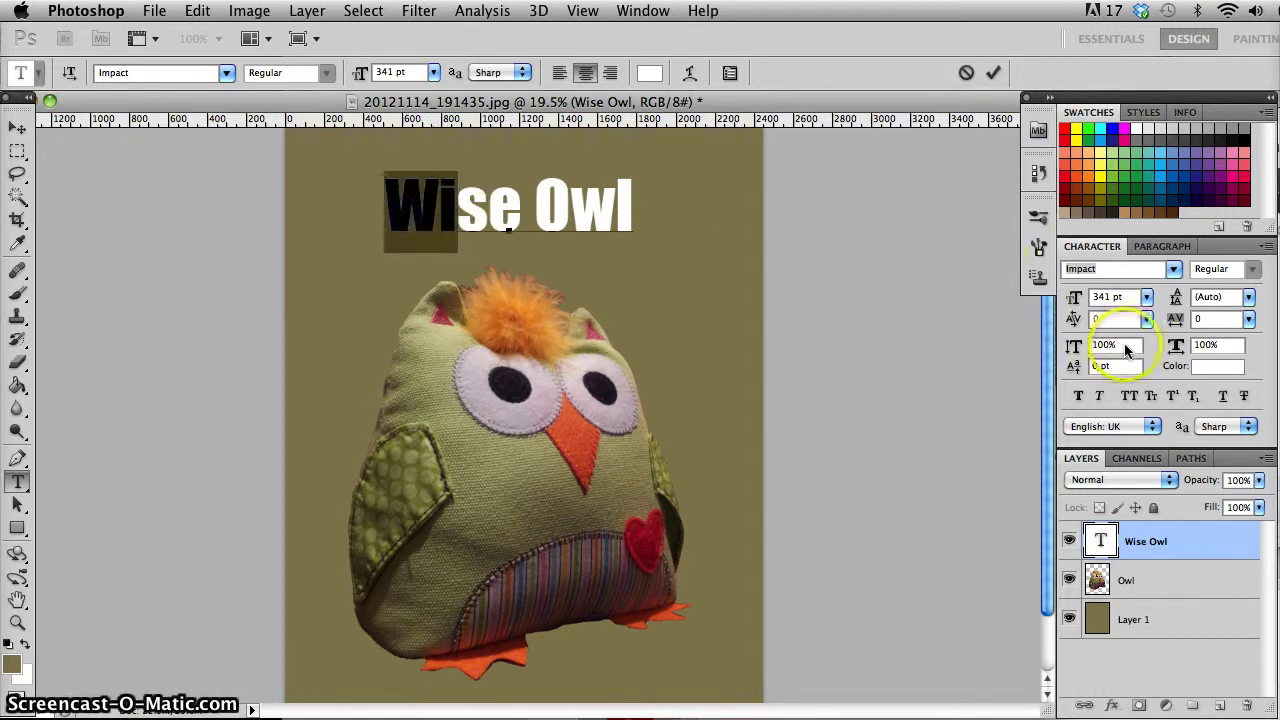
click(1146, 320)
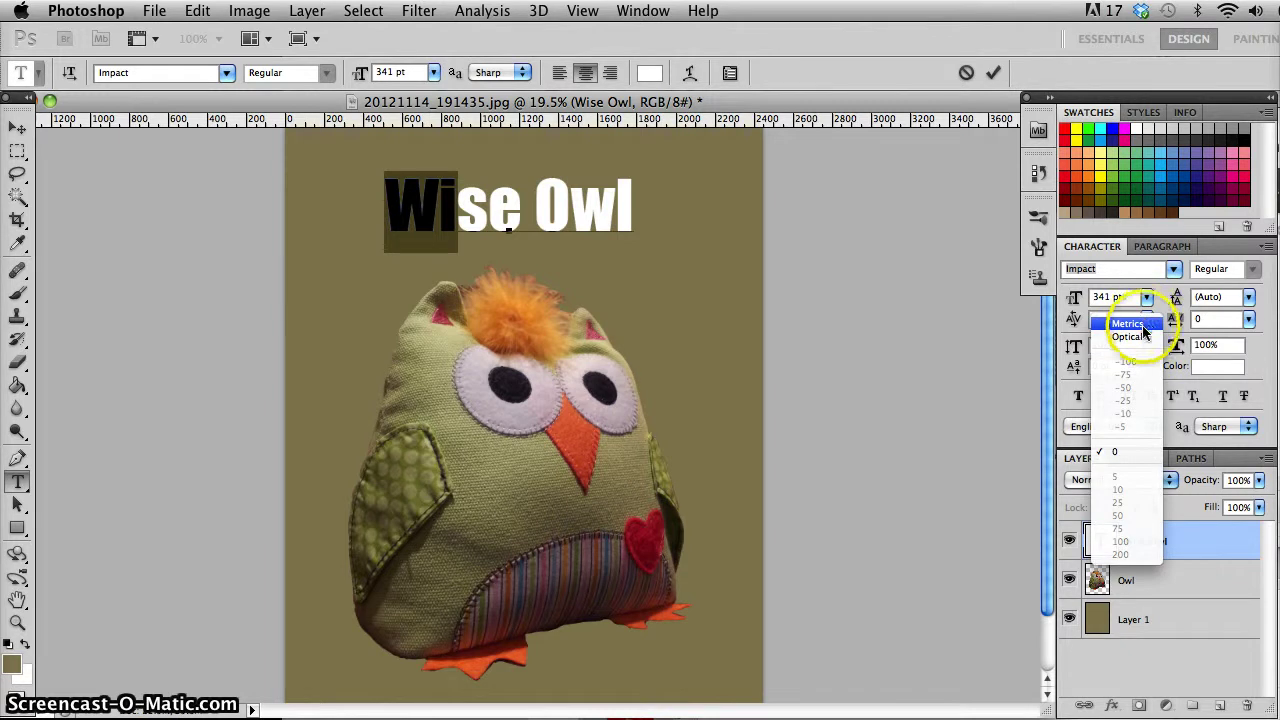
click(966, 318)
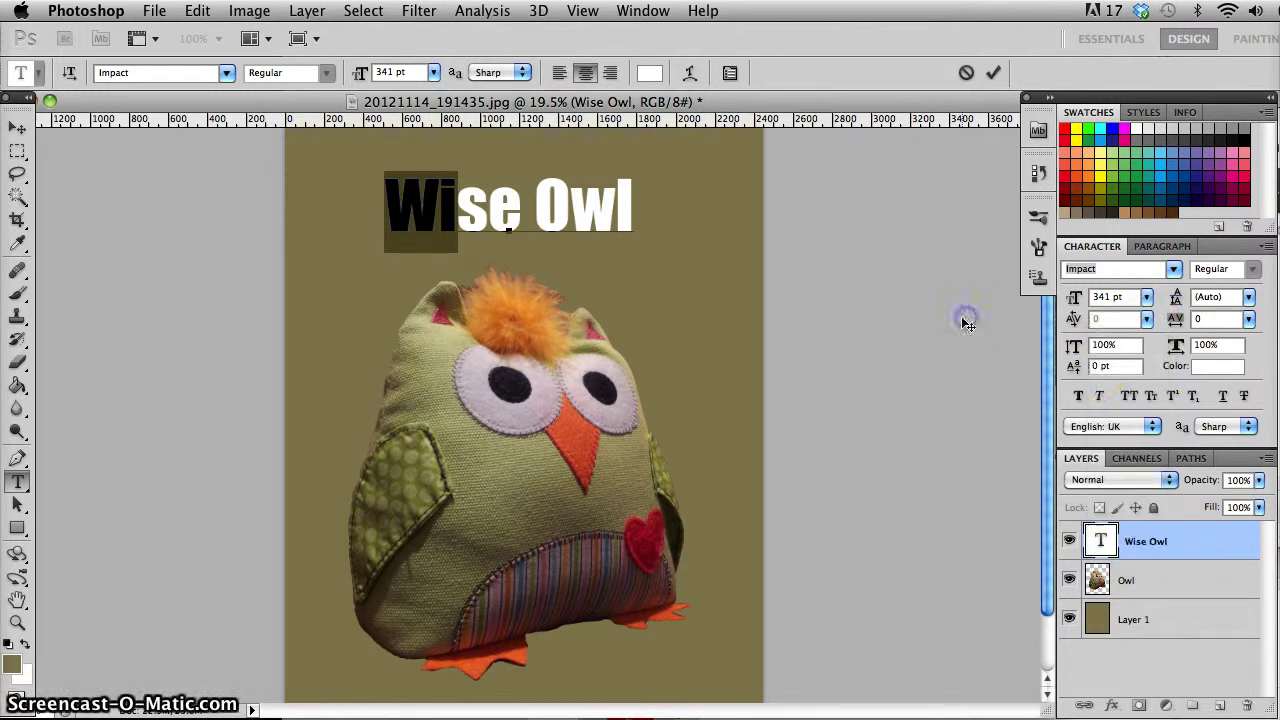
click(541, 250)
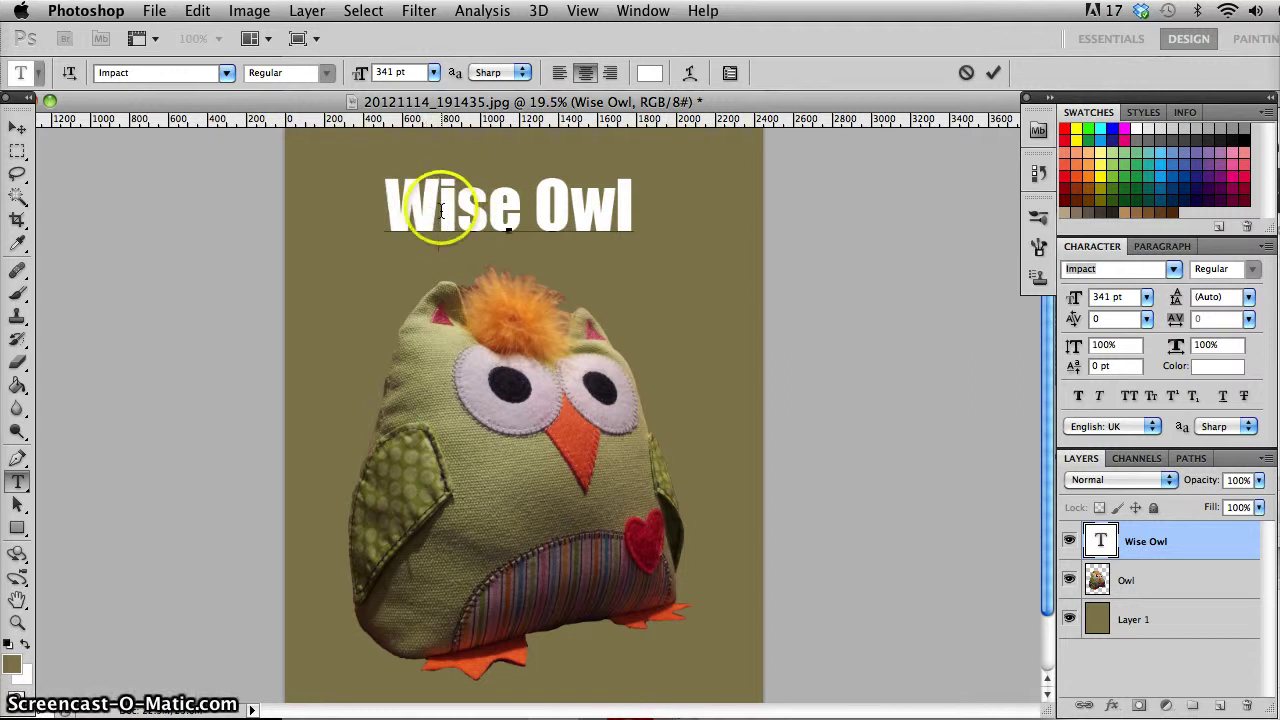
- Kern the W–i pair to -50, then reset the kerning to 0
click(438, 210)
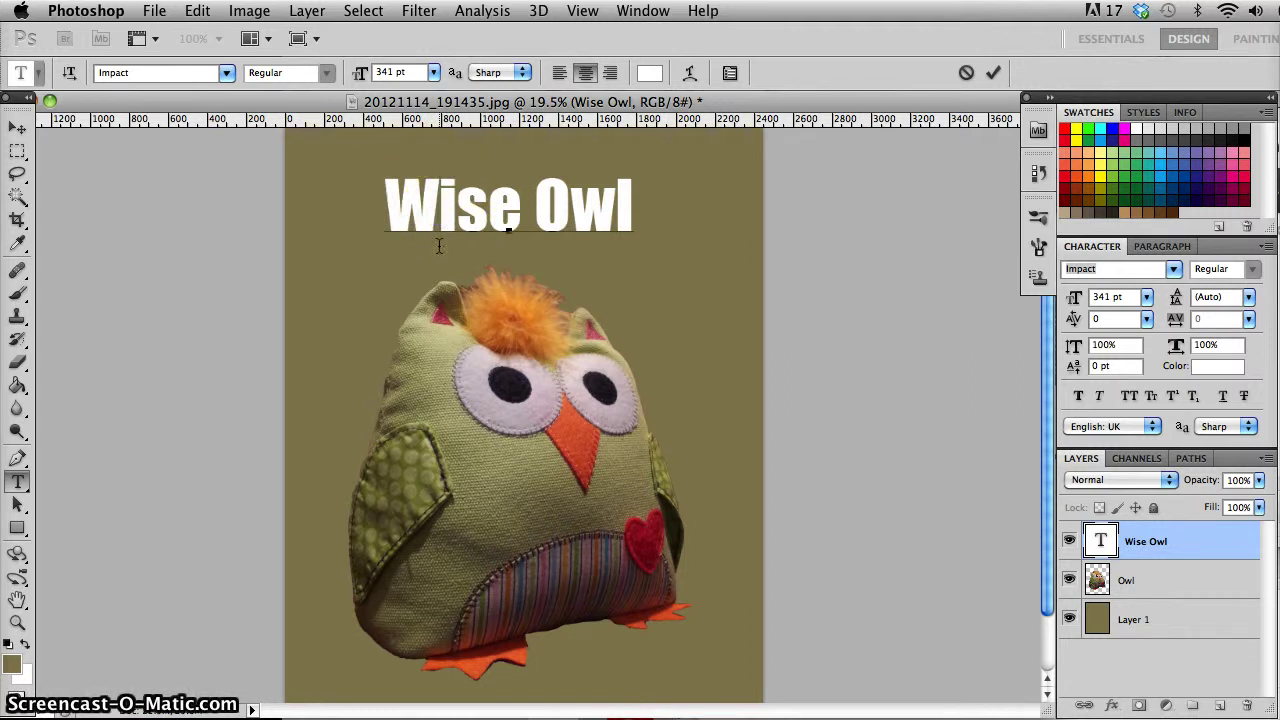
click(1147, 322)
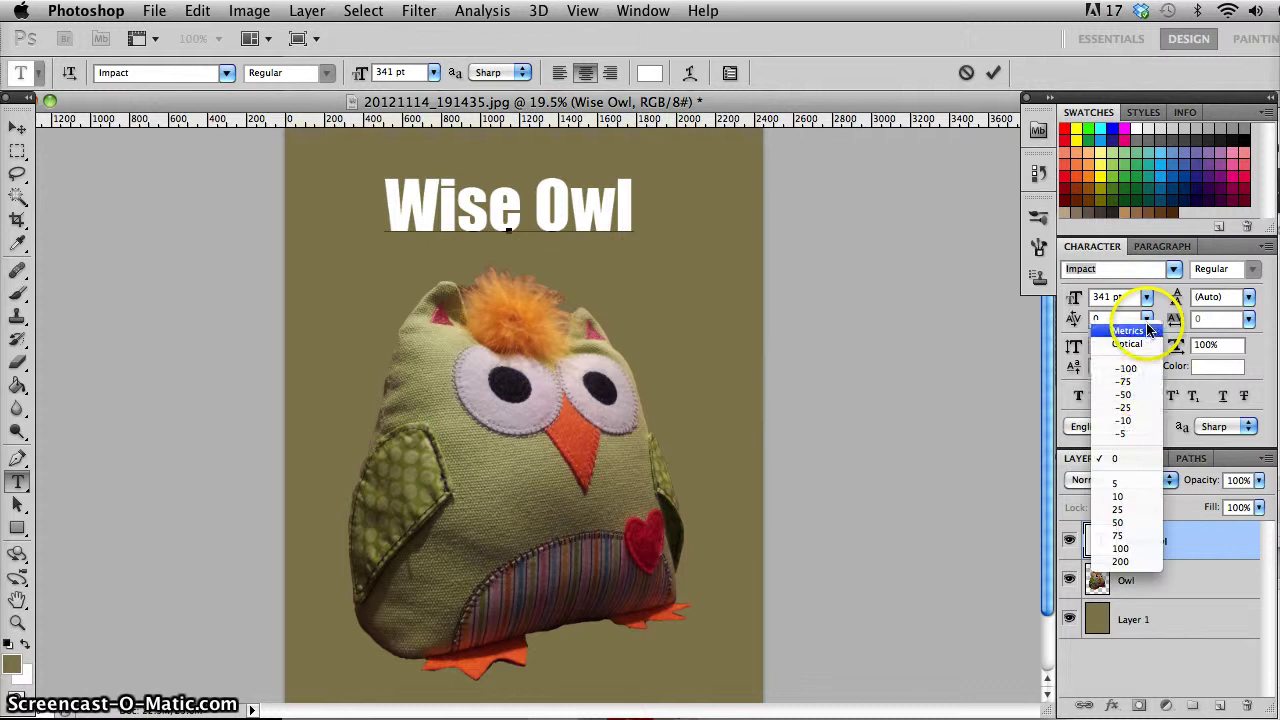
click(1147, 396)
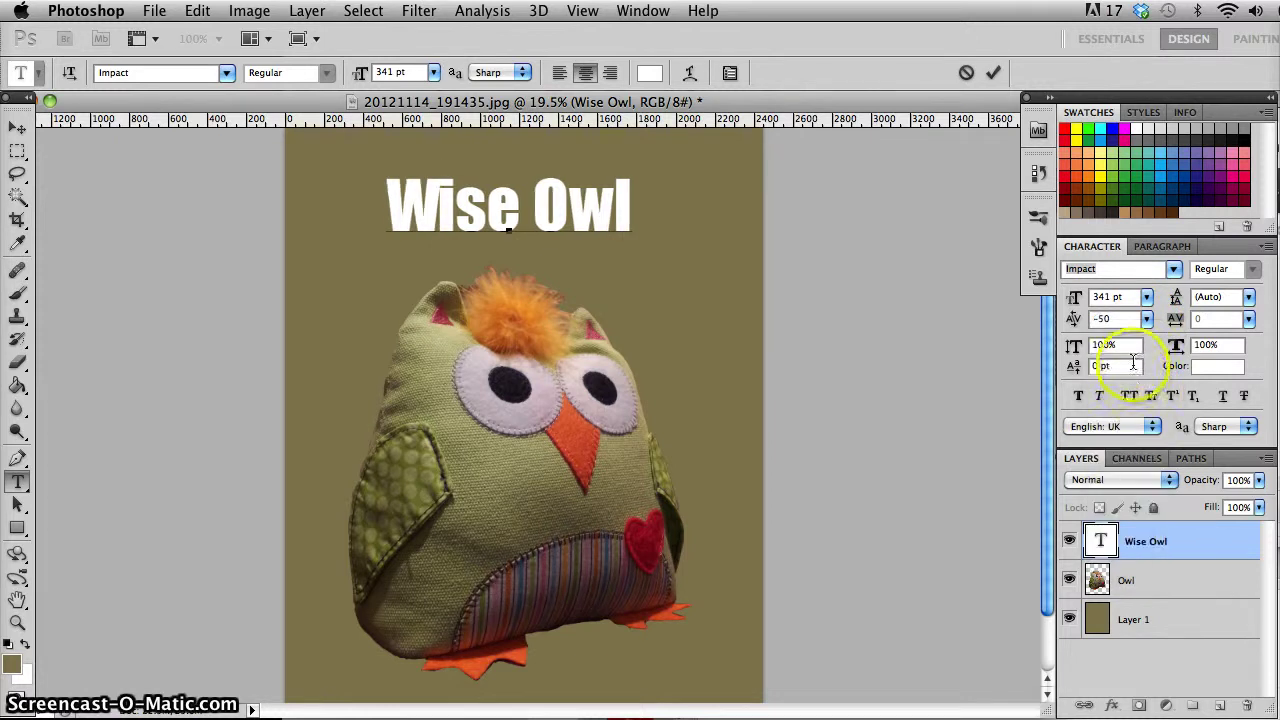
click(1147, 322)
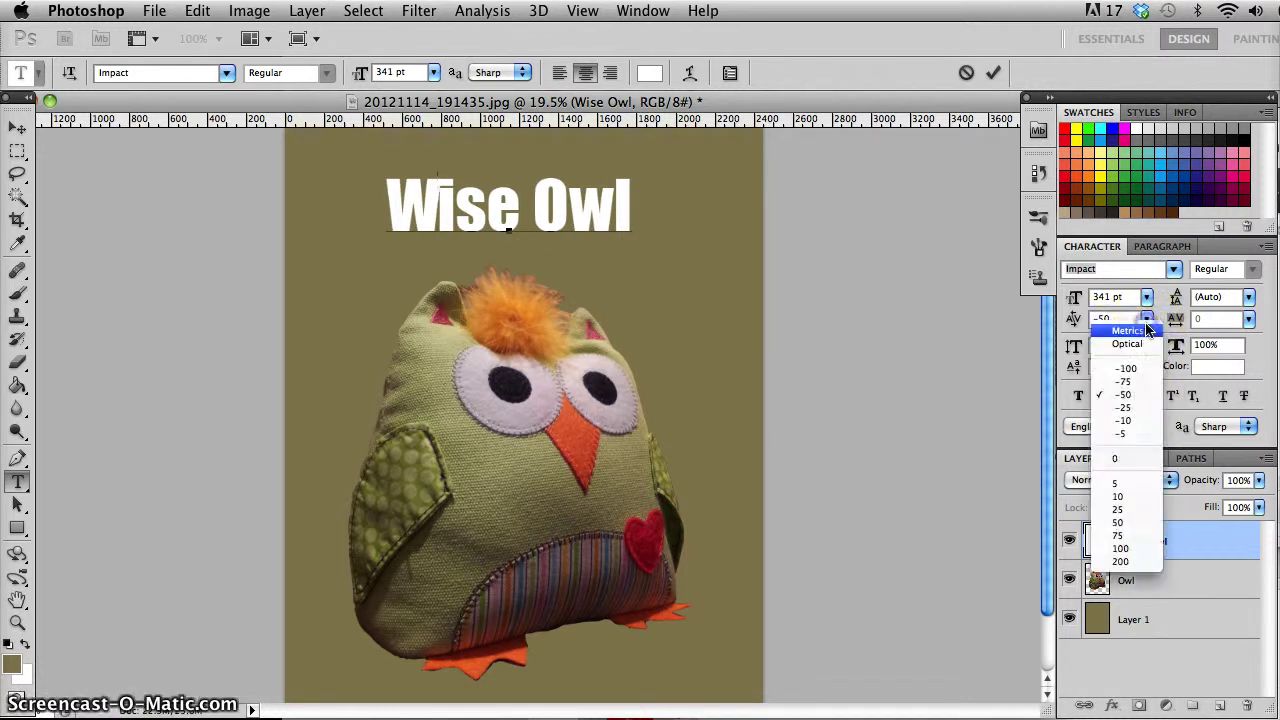
click(1145, 458)
click(1173, 397)
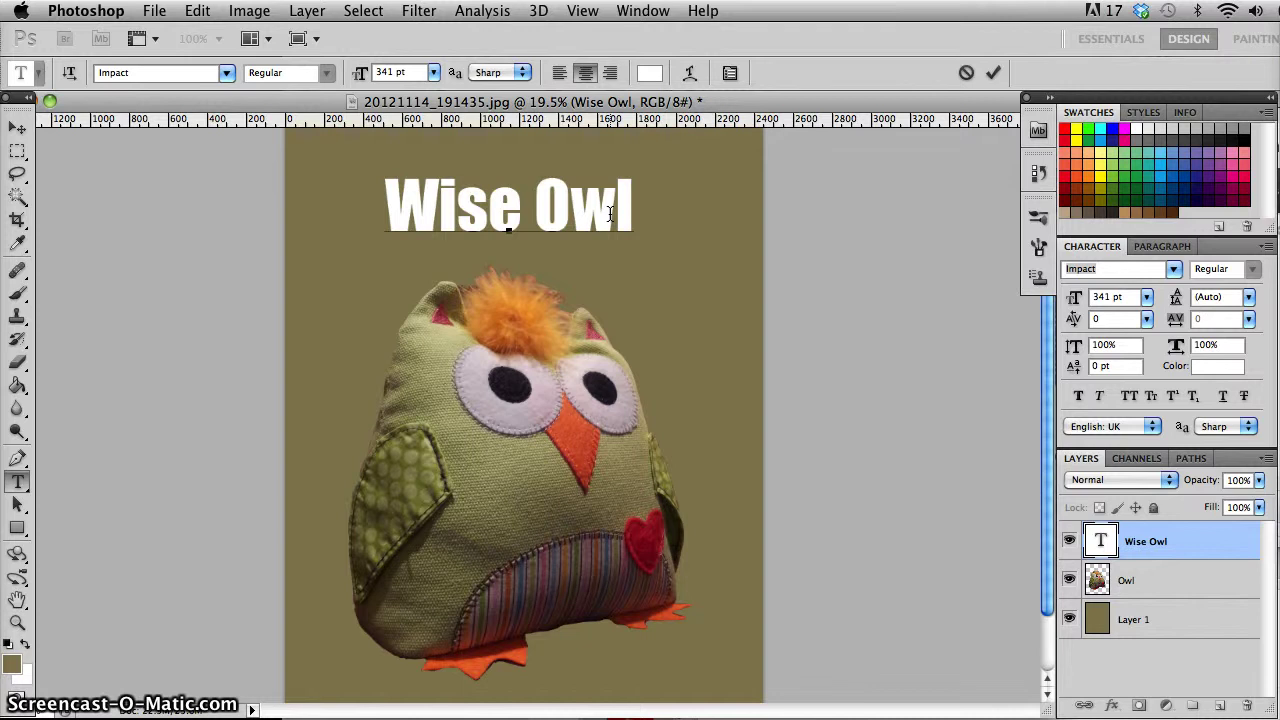
- Stretch the selected title to 136% horizontal scale and about 111% vertical scale
drag(628, 214, 343, 210)
click(1203, 345)
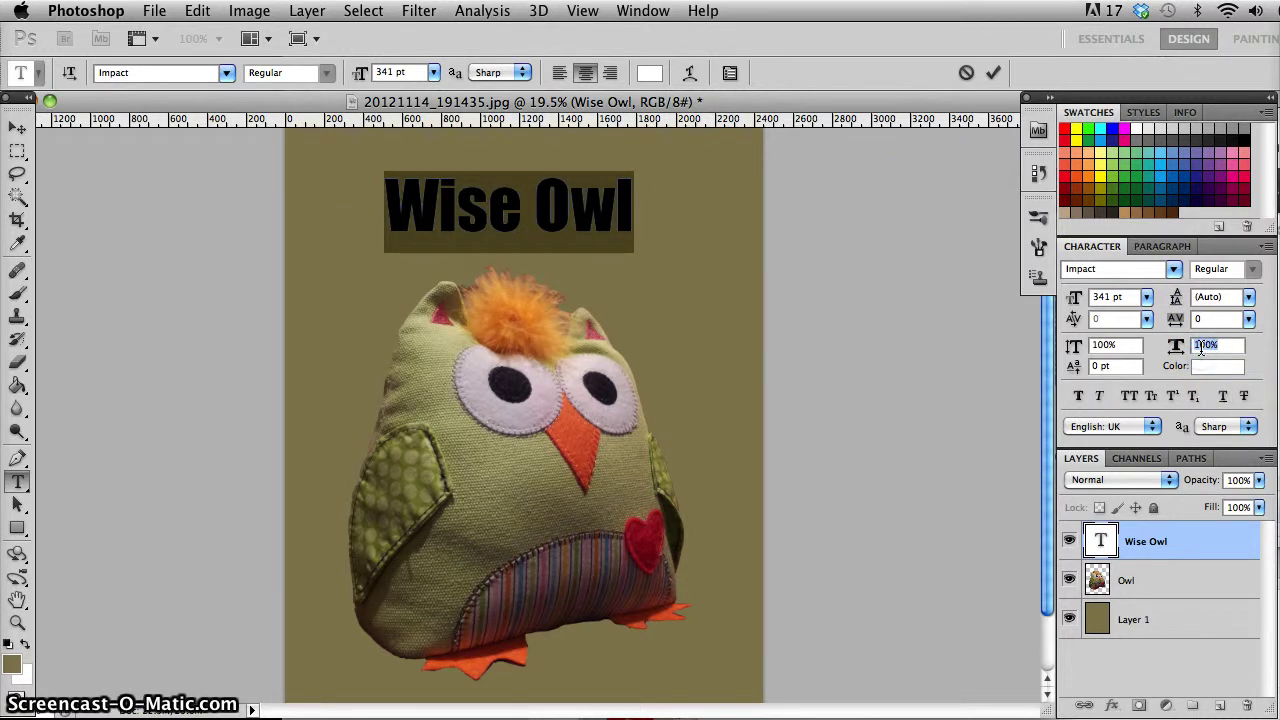
key(Up)
key(Up)
key(Up)
key(Up)
key(Up)
key(Up)
key(Up)
key(Up)
key(Up)
key(Up)
key(Up)
key(Up)
key(Up)
key(Up)
key(Up)
key(Up)
key(Up)
key(Up)
key(Up)
key(Up)
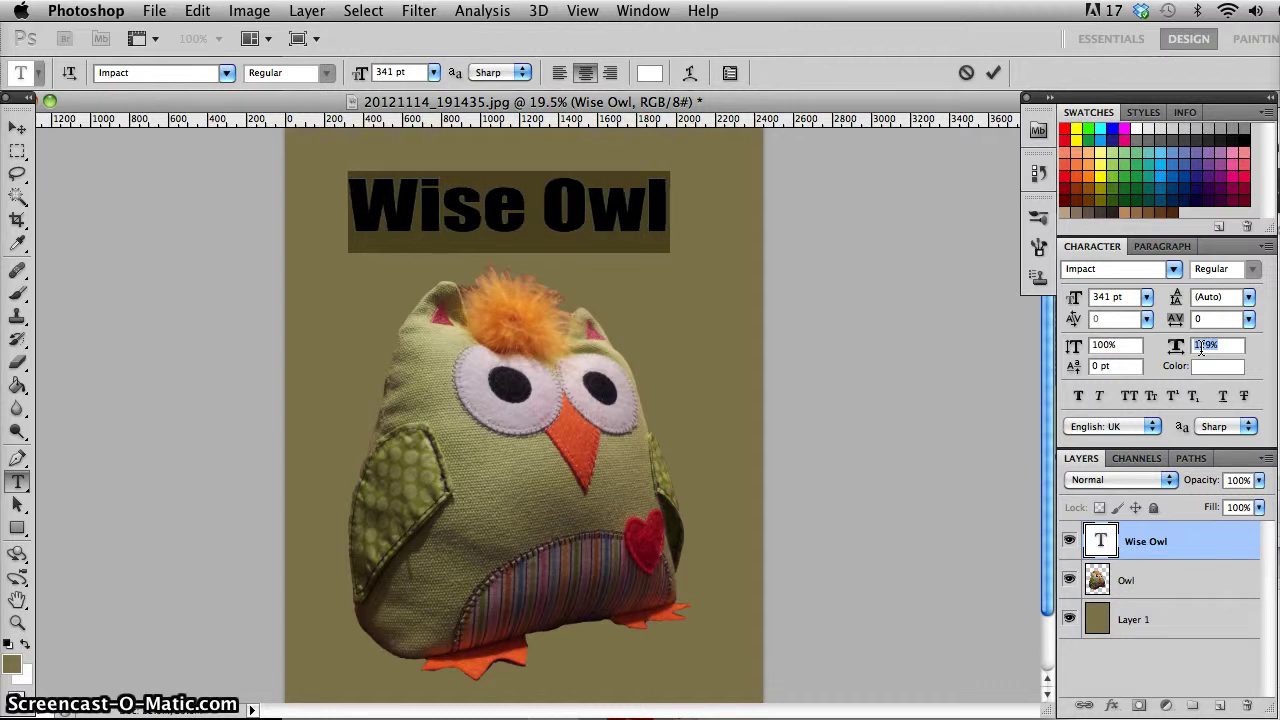
key(Up)
key(Up)
key(Up)
key(Up)
key(Up)
key(Up)
key(Up)
click(1107, 344)
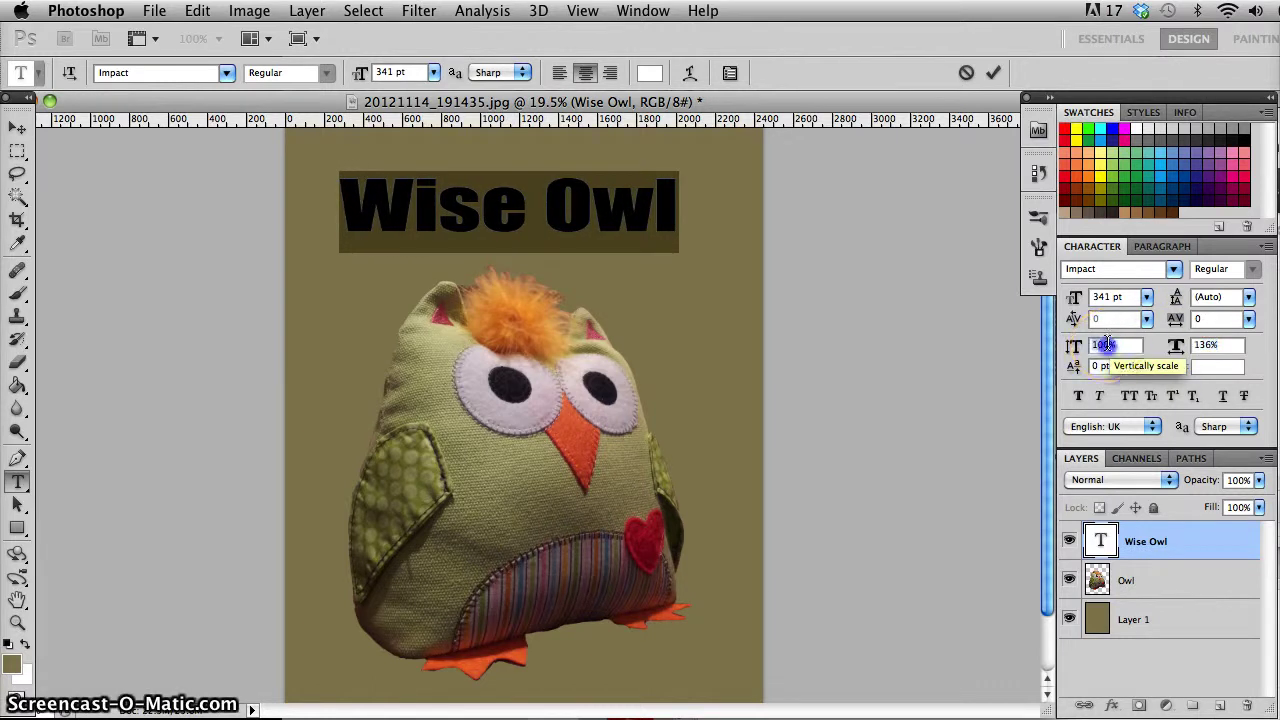
key(Up)
key(Up)
key(Up)
key(Up)
key(Up)
key(Up)
key(Up)
key(Up)
key(Up)
key(Up)
key(Up)
key(Up)
key(Up)
key(Up)
key(Up)
key(Up)
key(Up)
key(Up)
key(Up)
key(Up)
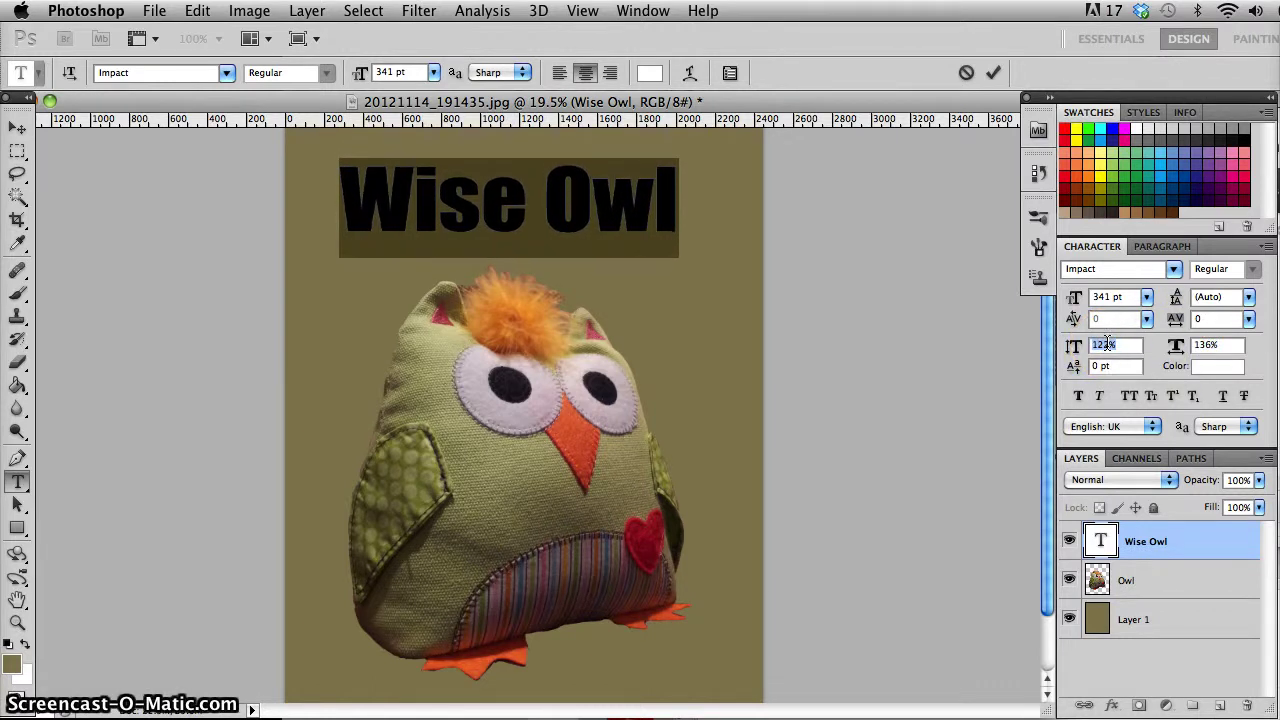
key(Down)
key(Down)
key(Down)
key(Down)
key(Down)
key(Down)
key(Down)
key(Down)
key(Down)
key(Down)
key(Down)
key(Down)
key(Down)
key(Down)
key(Down)
key(Down)
key(Down)
key(Down)
key(Down)
key(Down)
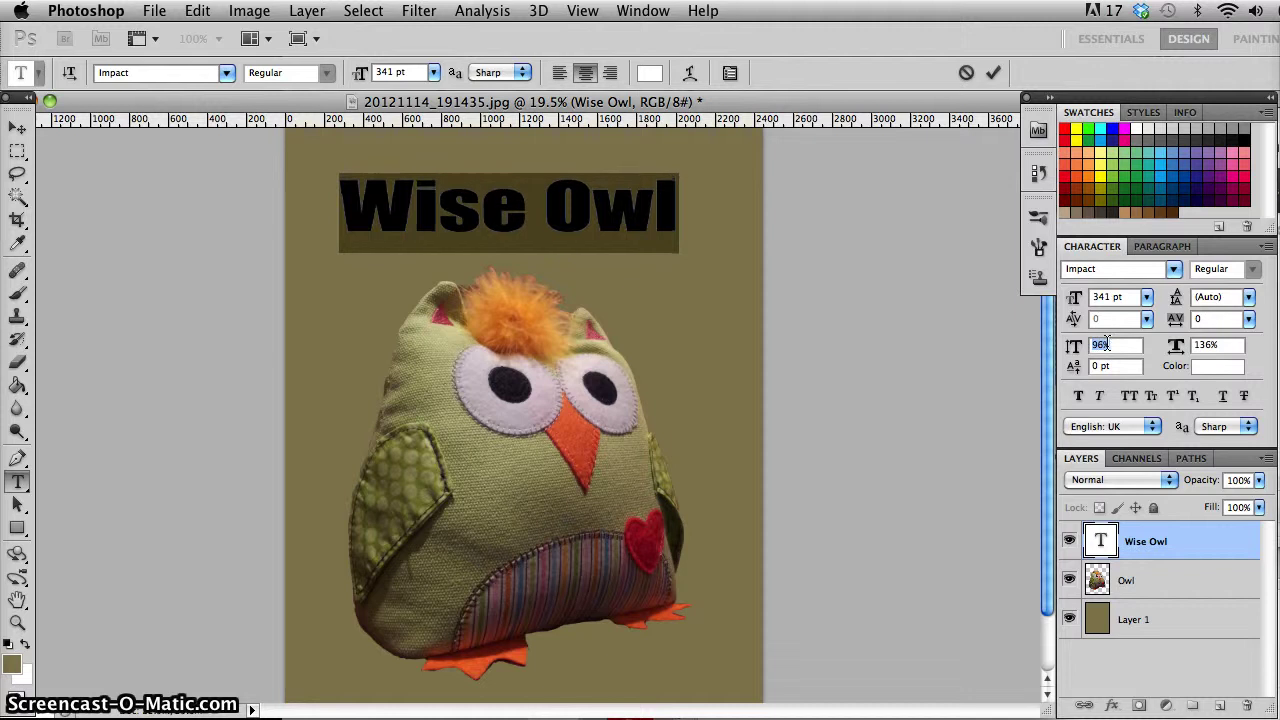
key(Up)
key(Up)
key(Up)
key(Up)
key(Up)
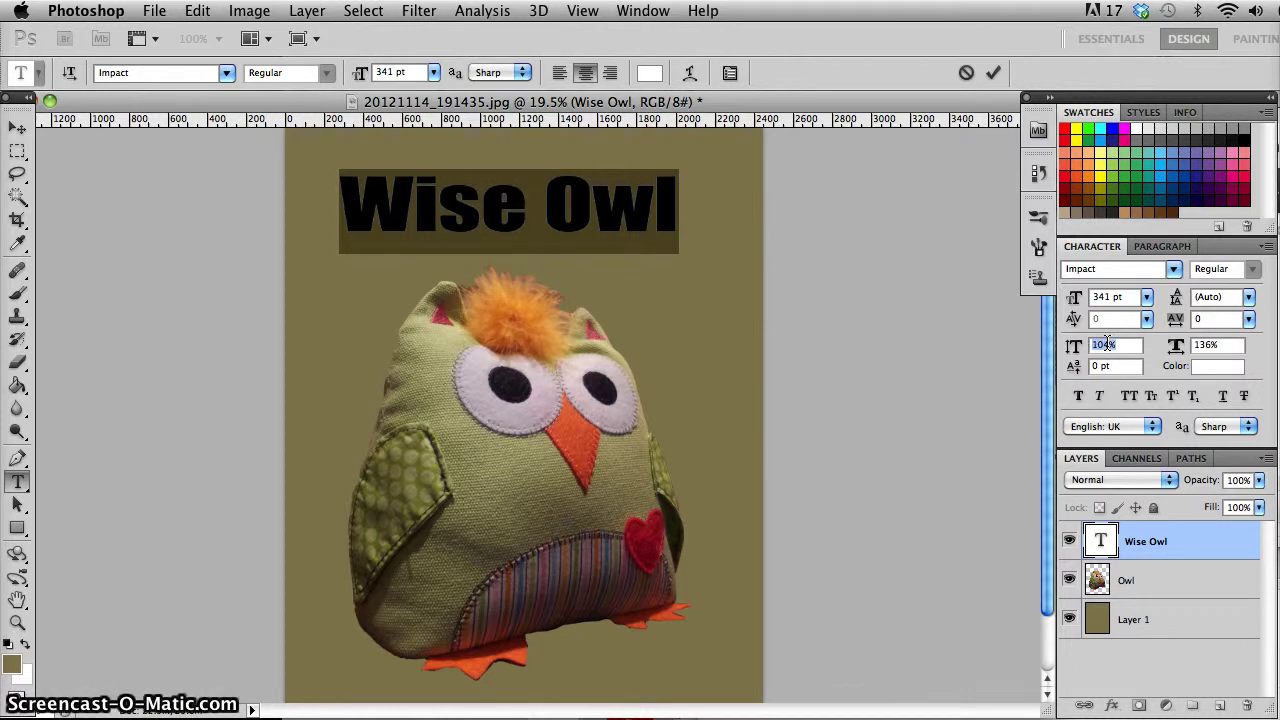
key(Up)
key(Up)
key(Up)
key(Up)
key(Up)
key(Up)
key(Up)
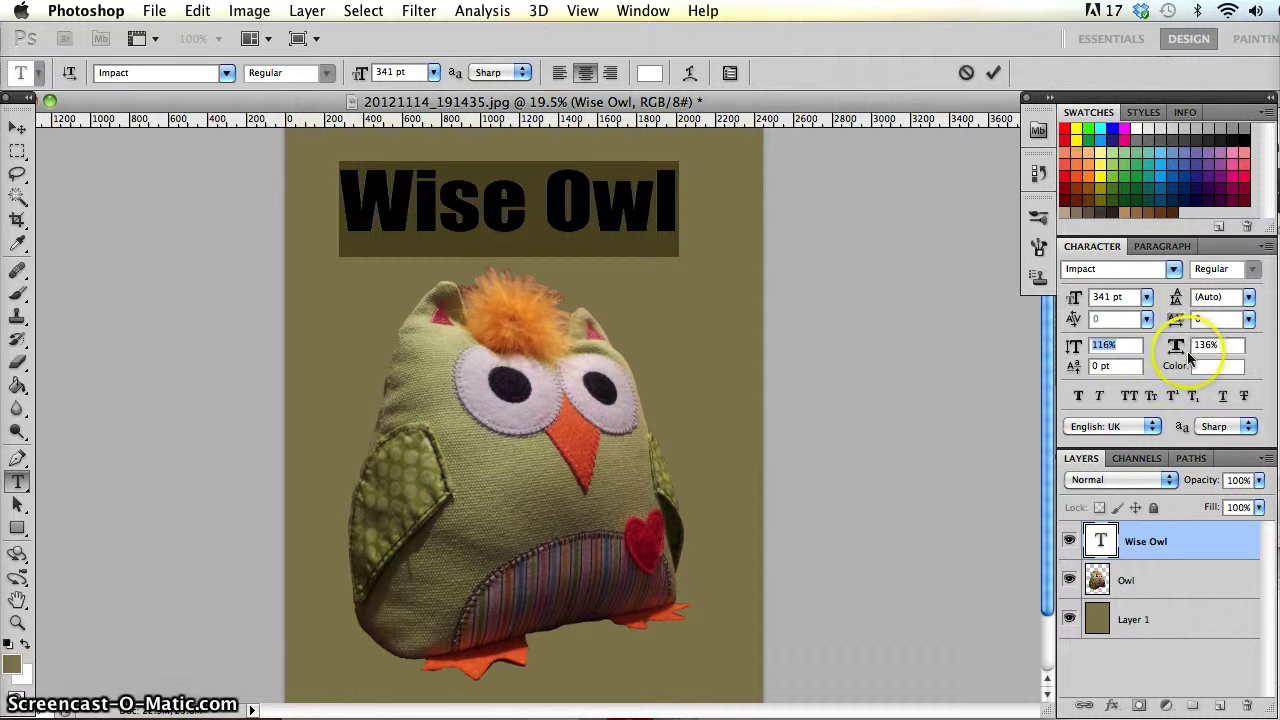
- Reset both vertical and horizontal scale of the title to 100%
click(1104, 344)
text(100)
key(Return)
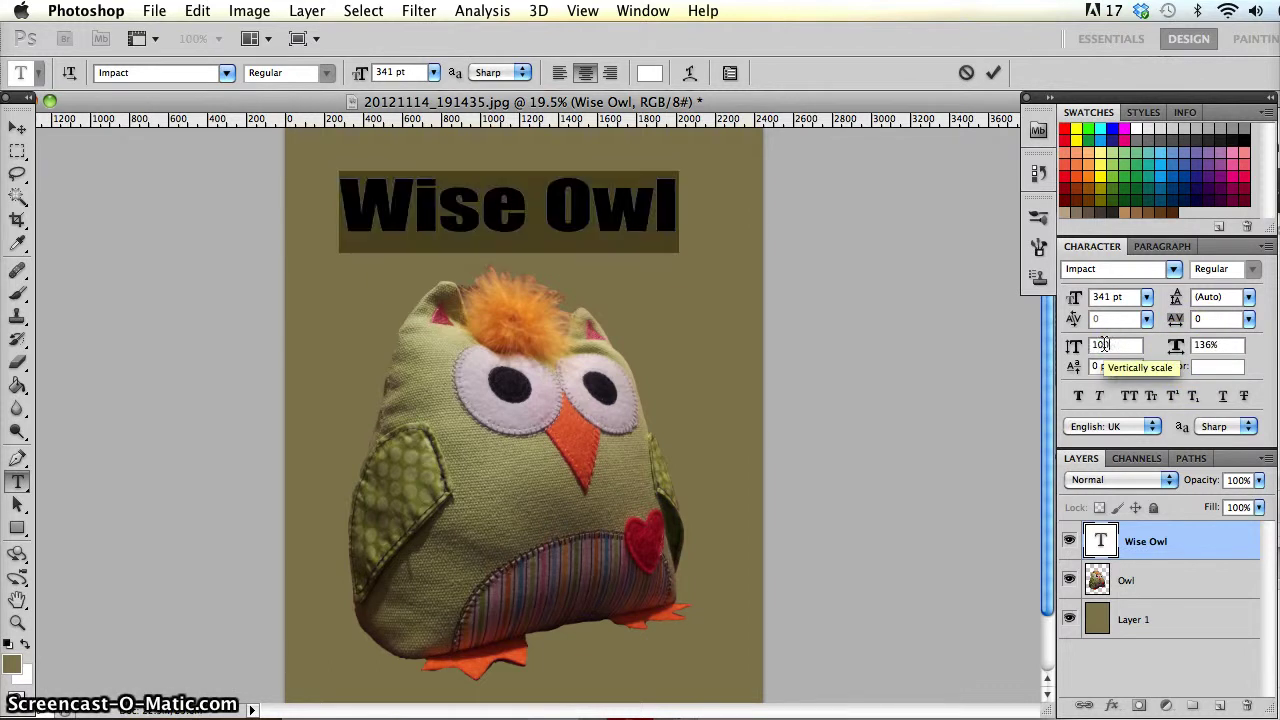
click(1215, 344)
text(100)
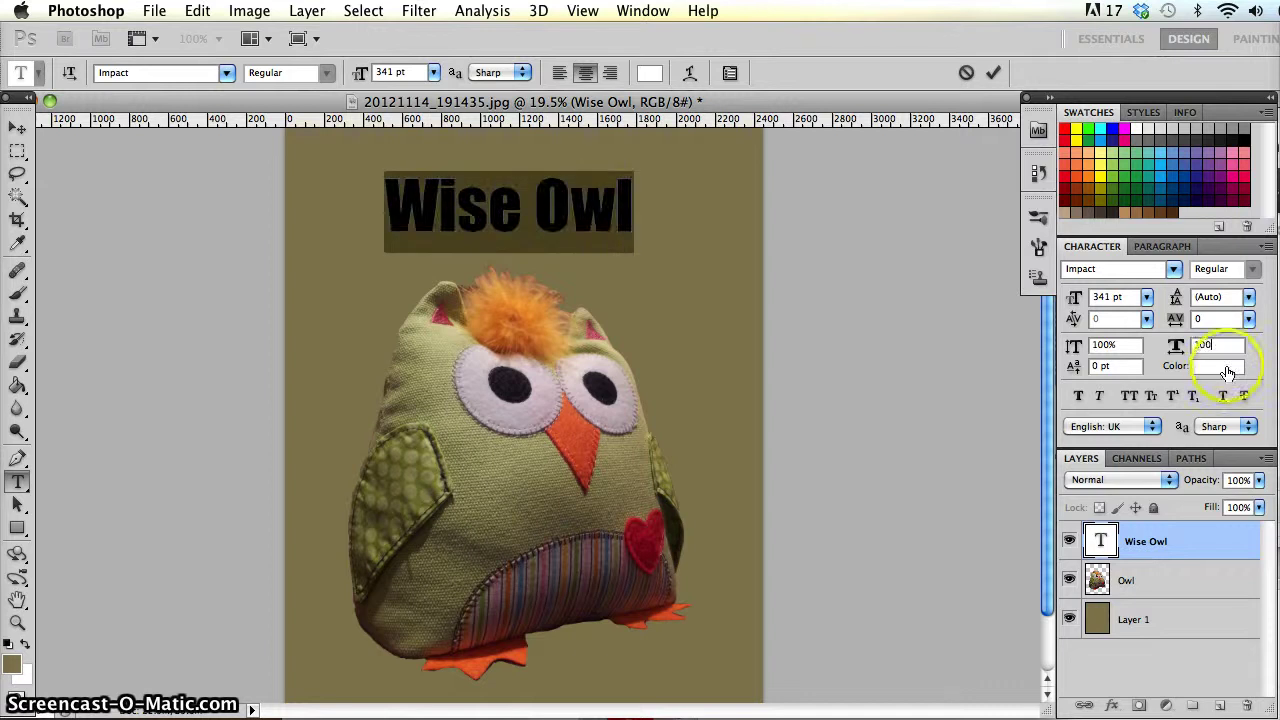
key(Tab)
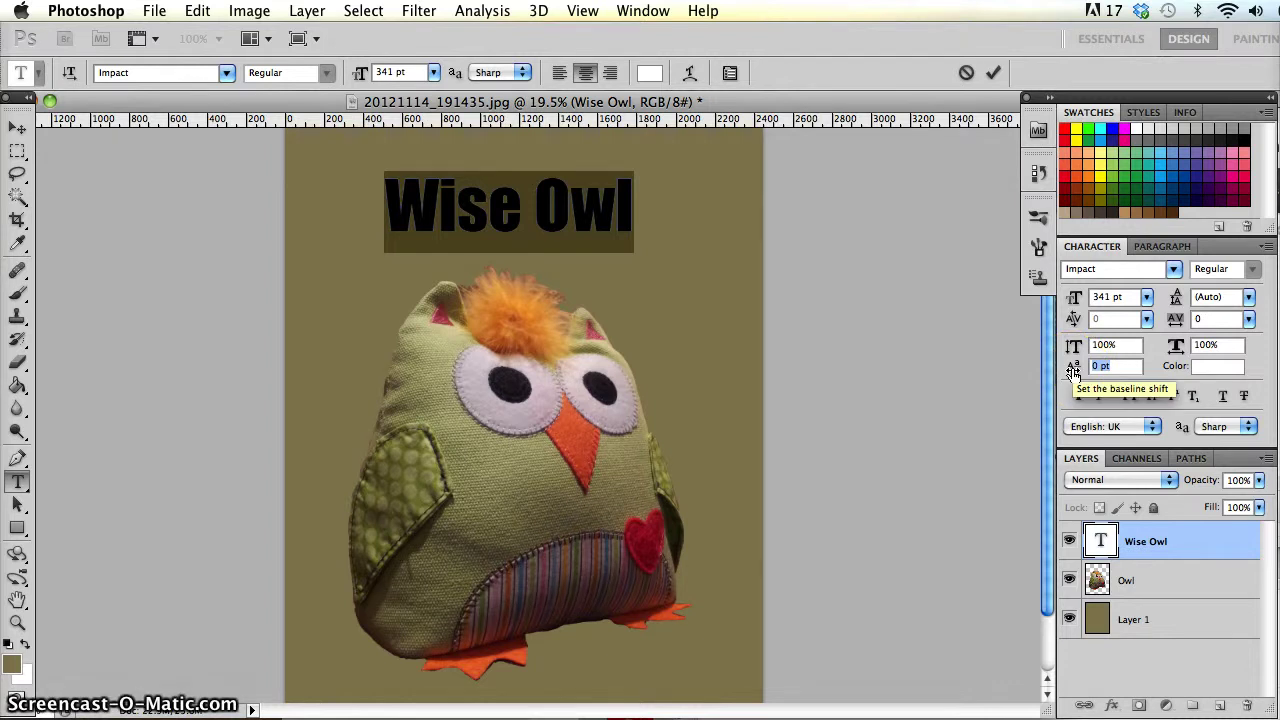
- Raise the title's baseline shift to 20 pt, then enter 0 to reset it
click(1090, 365)
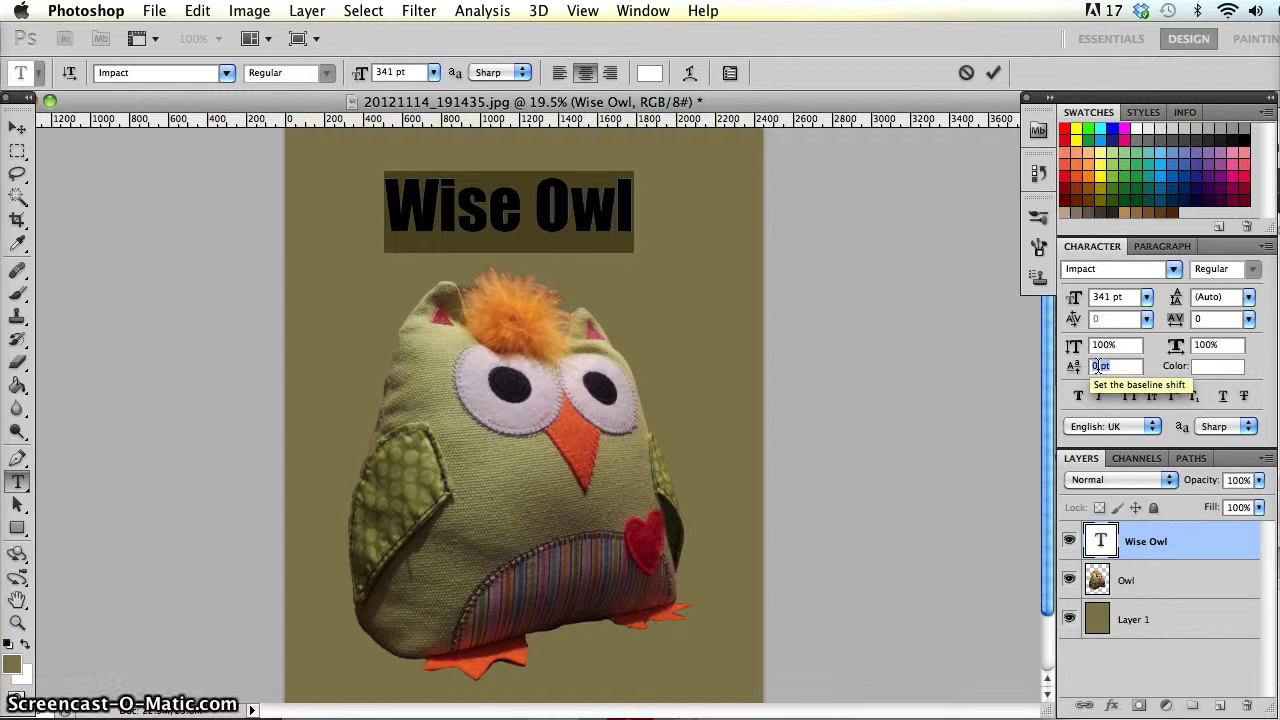
click(1098, 366)
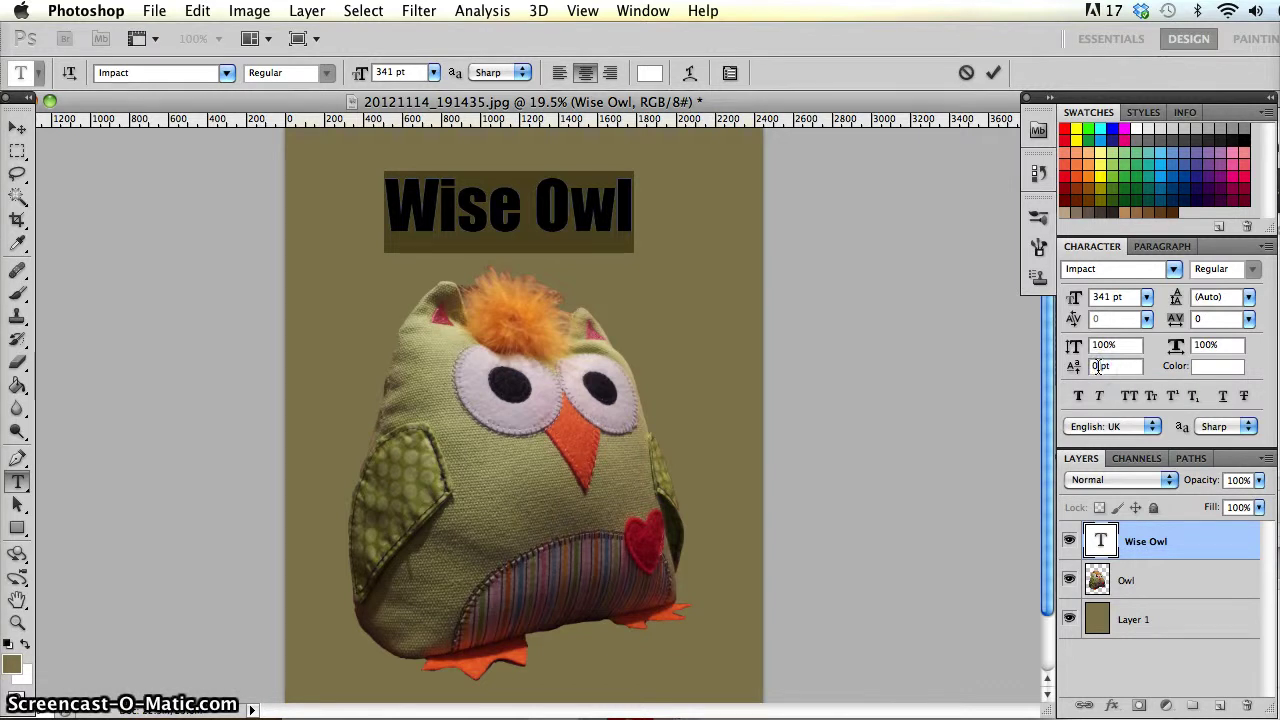
double_click(1098, 366)
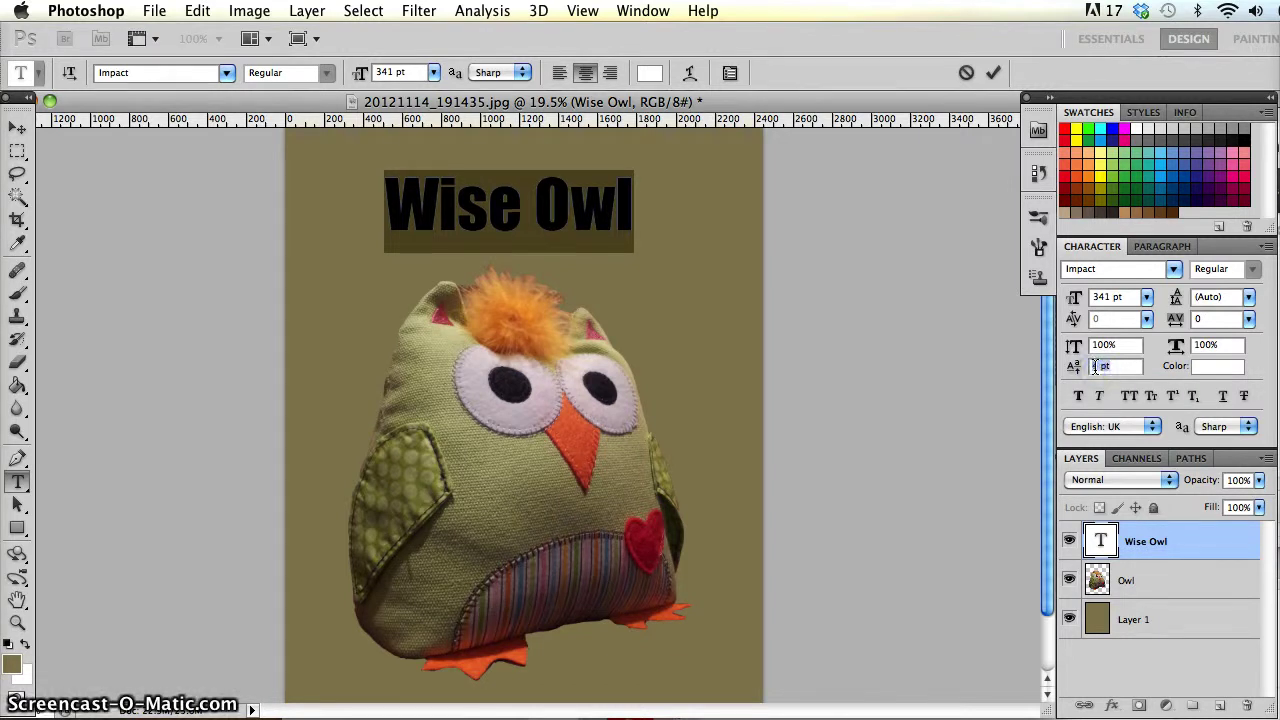
key(Up)
key(Up)
key(Up)
key(Up)
key(Up)
key(Up)
key(Up)
key(Up)
key(Up)
key(Up)
key(Up)
key(Up)
key(Up)
key(Up)
key(Up)
key(Up)
key(Up)
key(Up)
key(Up)
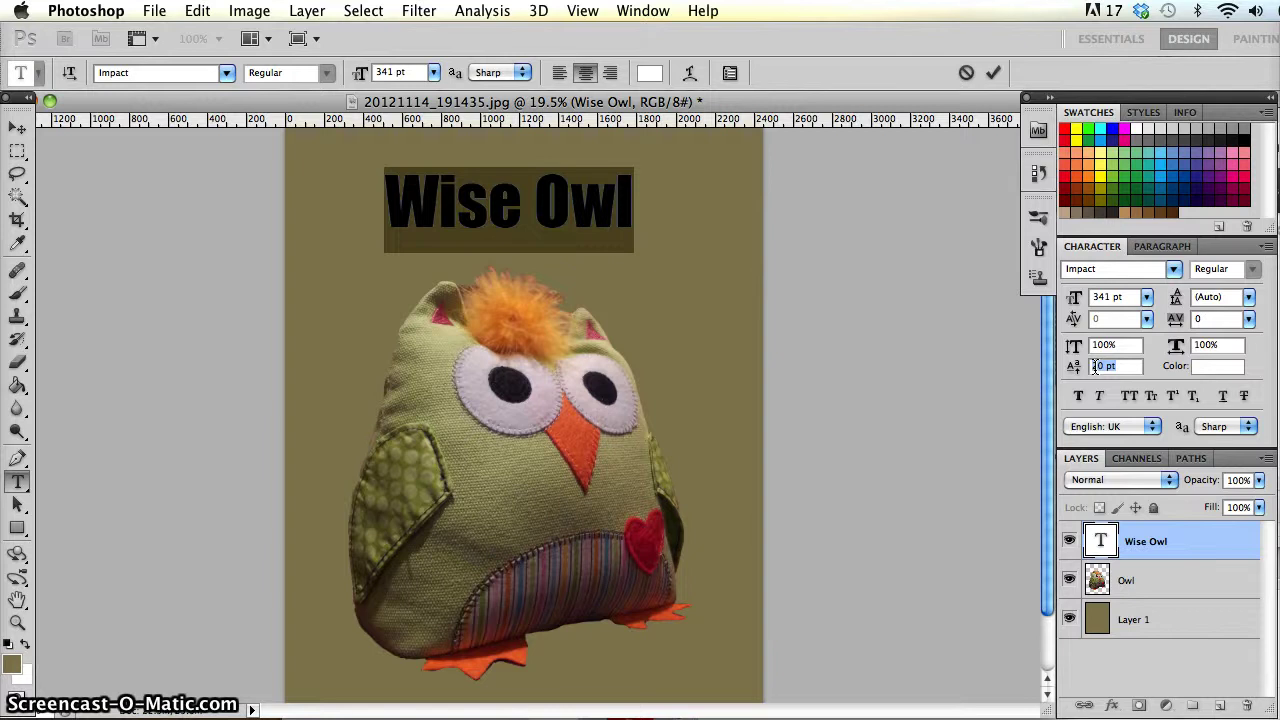
click(1096, 366)
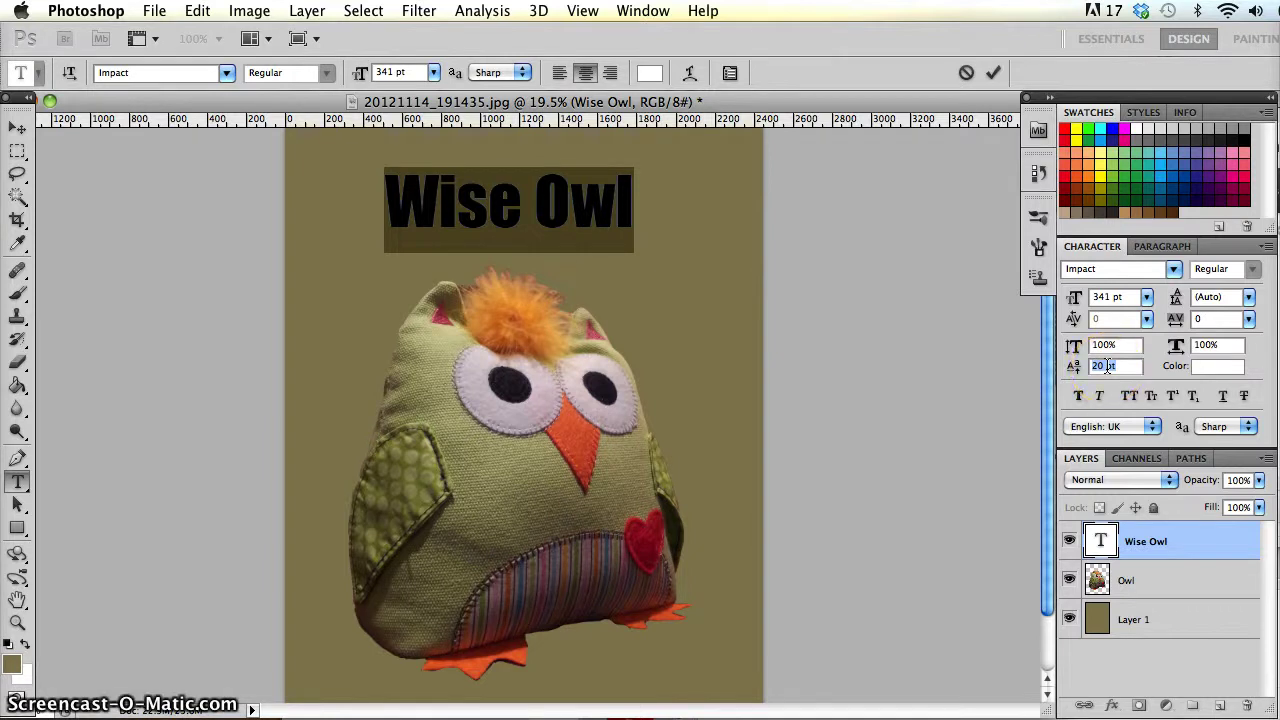
text(0)
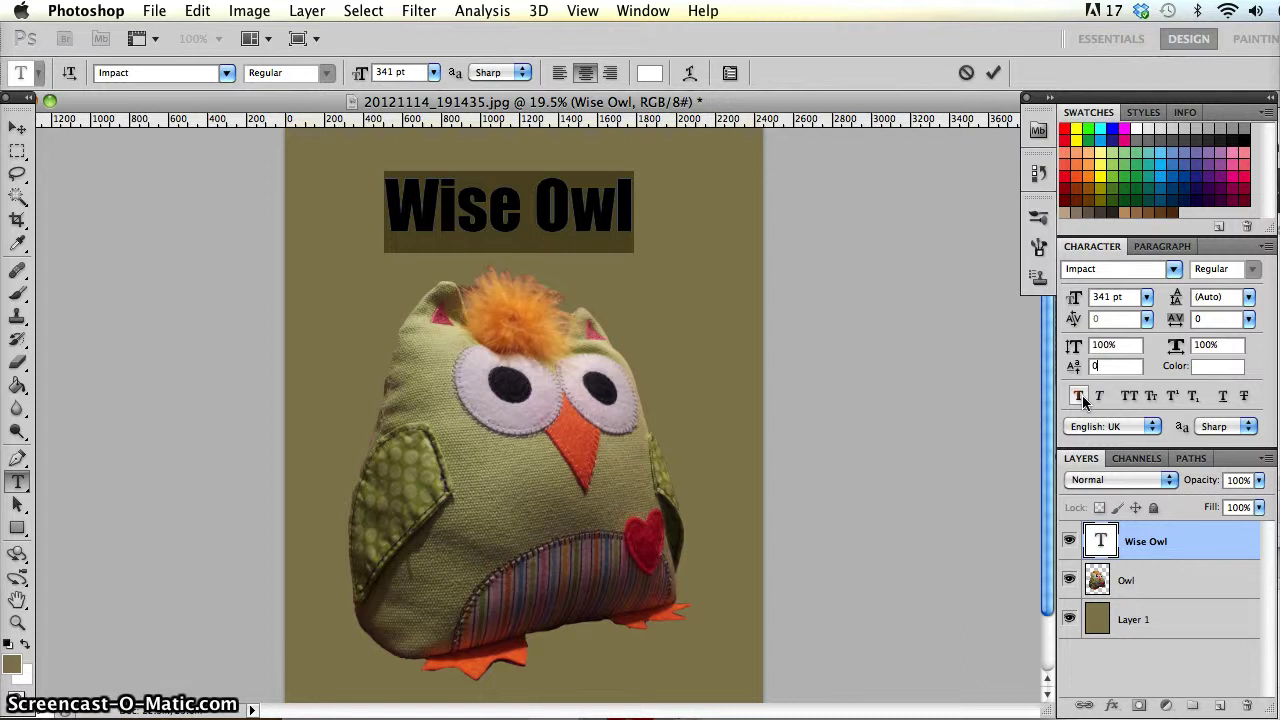
- Toggle Faux Bold on and off, then Faux Italic on and off for Wise Owl
click(1080, 395)
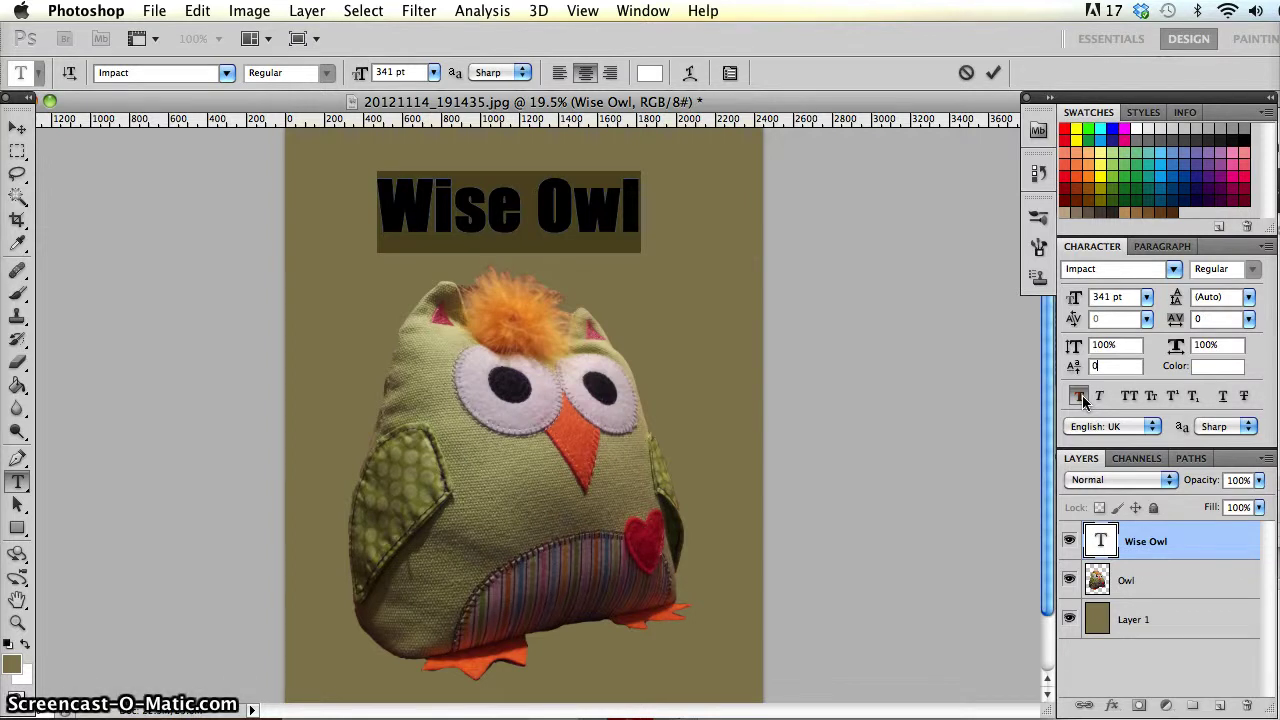
click(1081, 397)
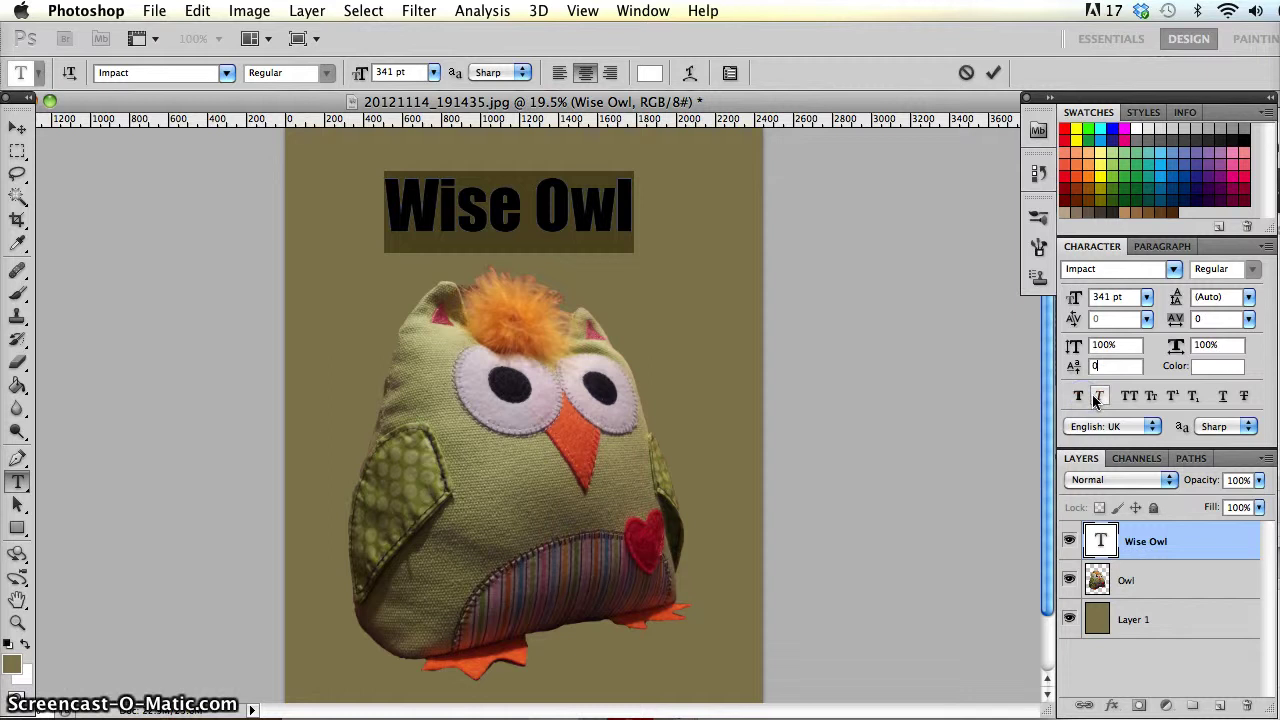
click(1097, 397)
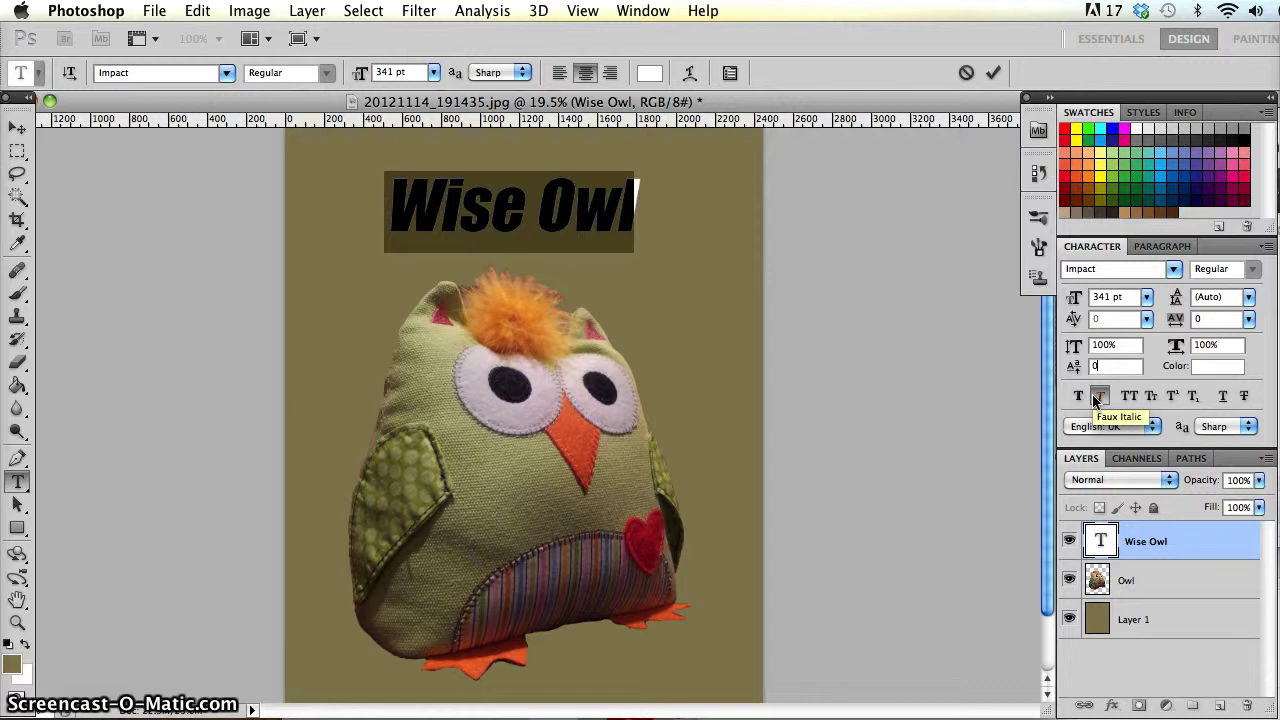
click(1097, 397)
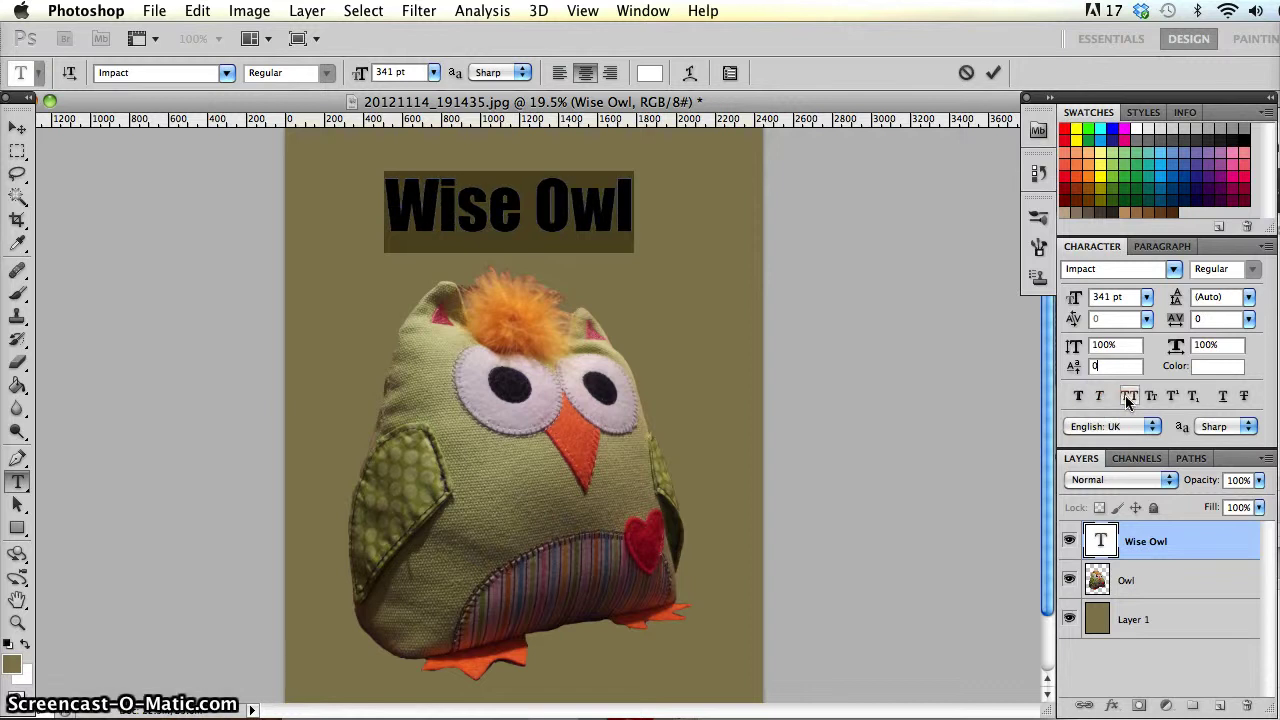
- Toggle All Caps on and off, then Small Caps on and off for Wise Owl
click(1128, 397)
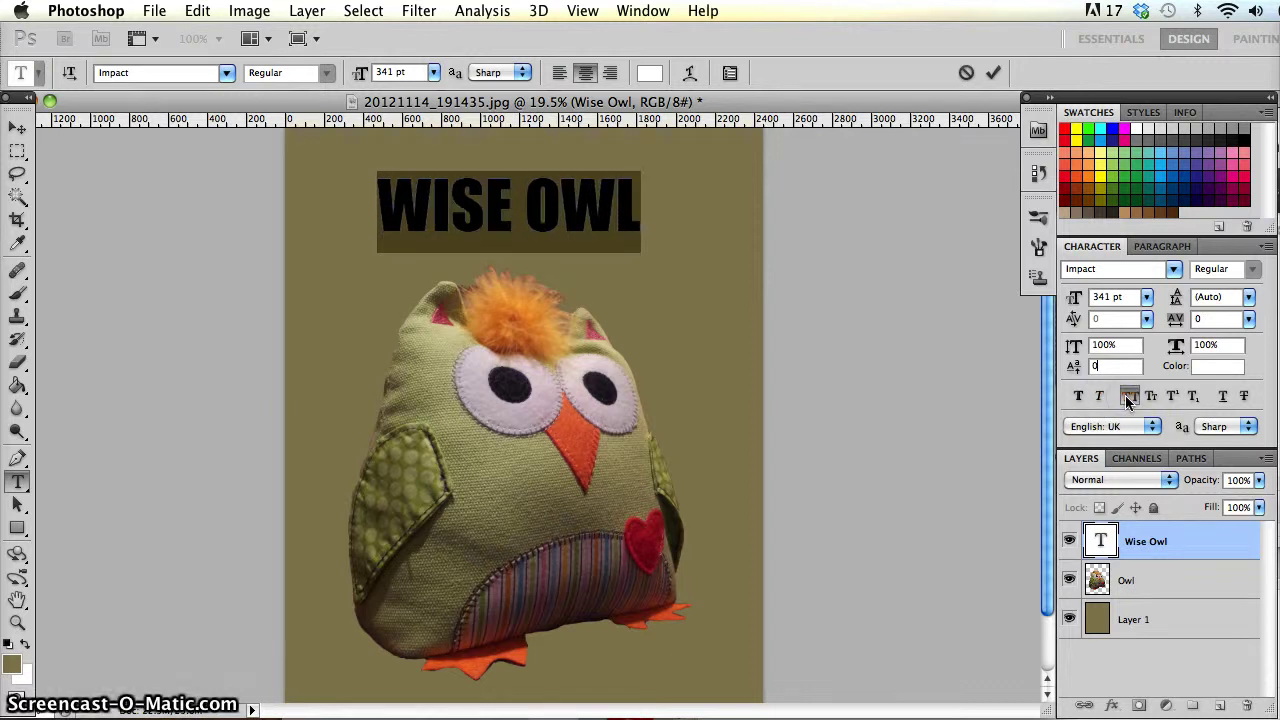
click(1127, 397)
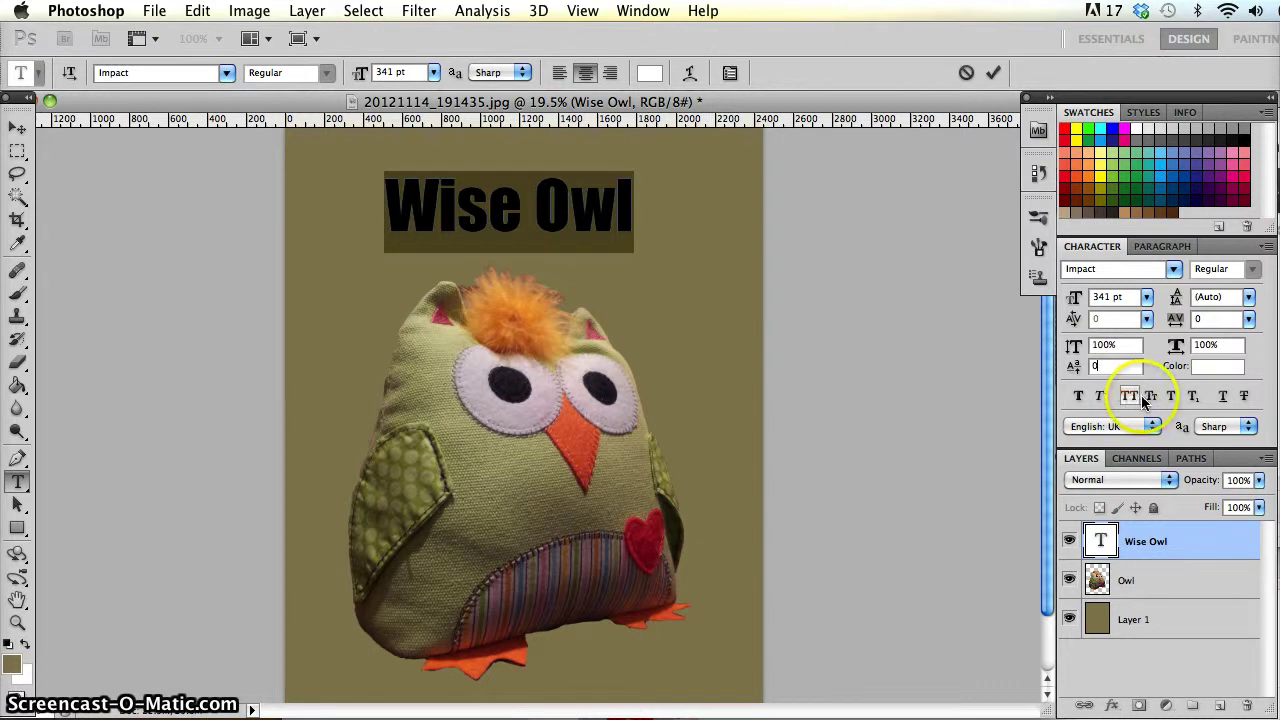
click(1149, 397)
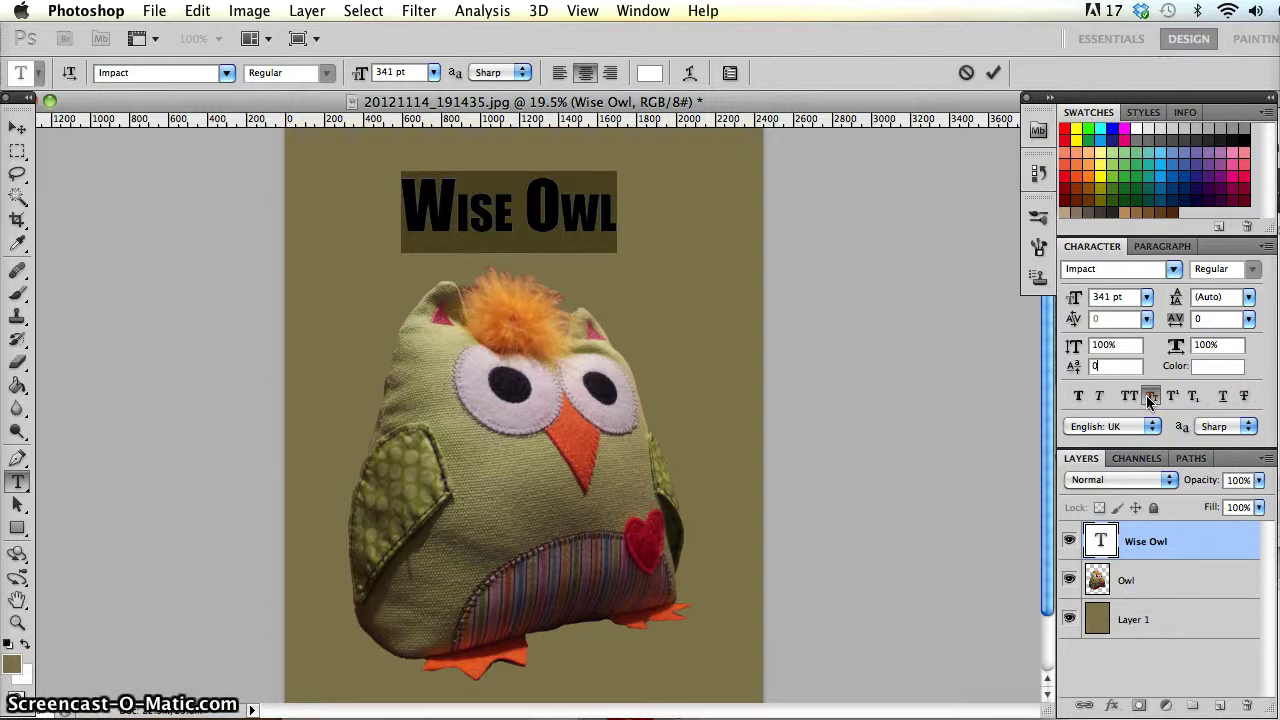
click(1149, 397)
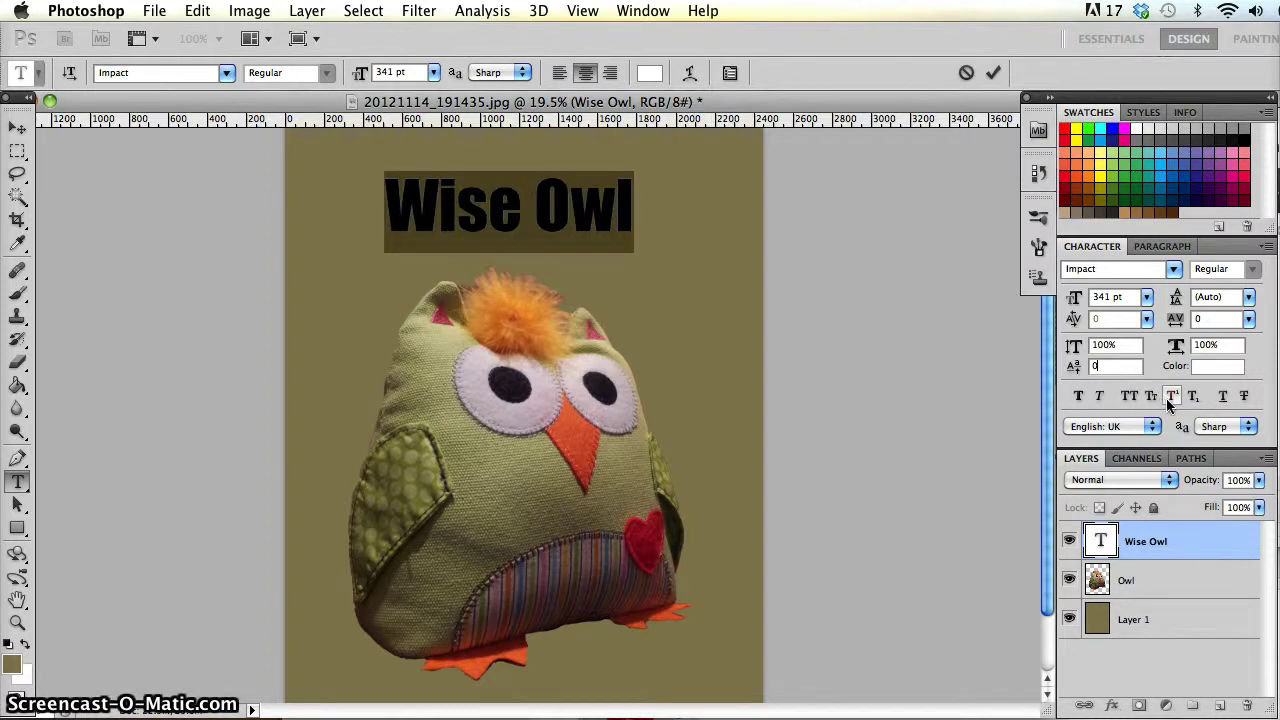